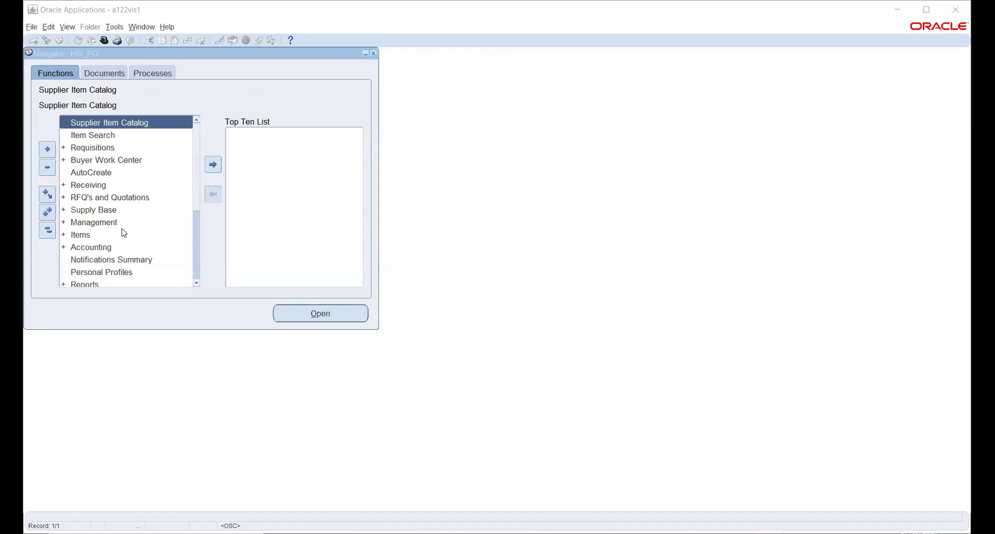
# Step: Switch the responsibility to General Ledger, Vision Operations (USA)
pyautogui.click(105, 40)
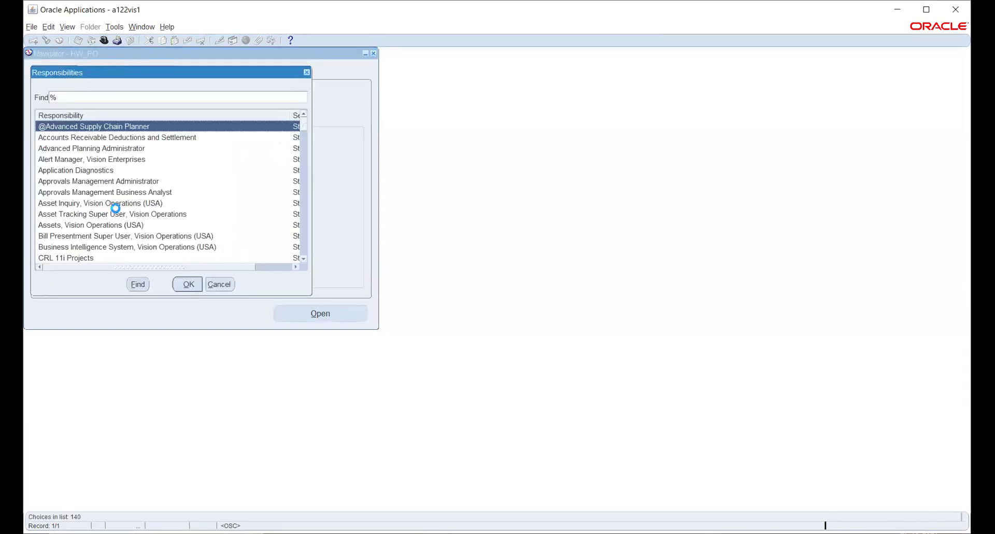
pyautogui.write('g')
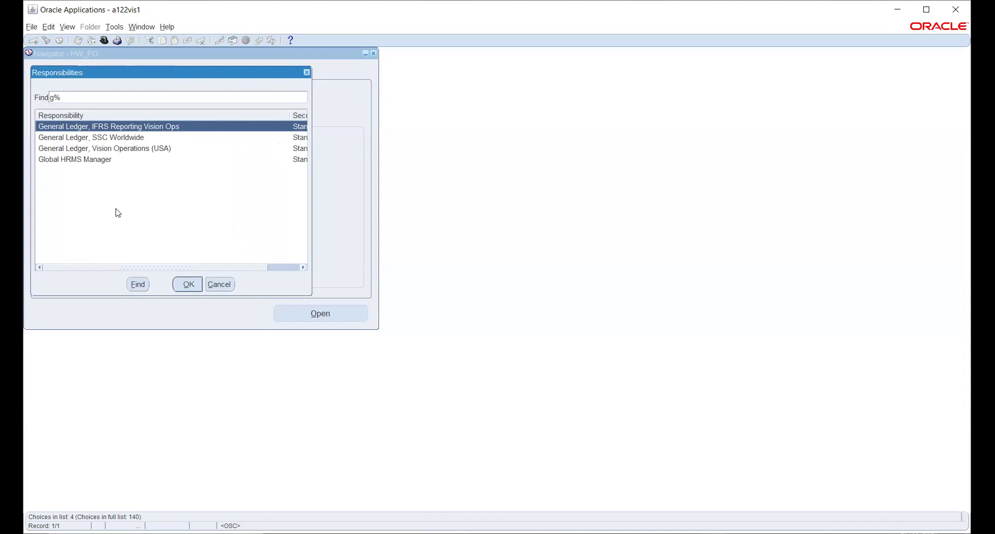
pyautogui.press('Down')
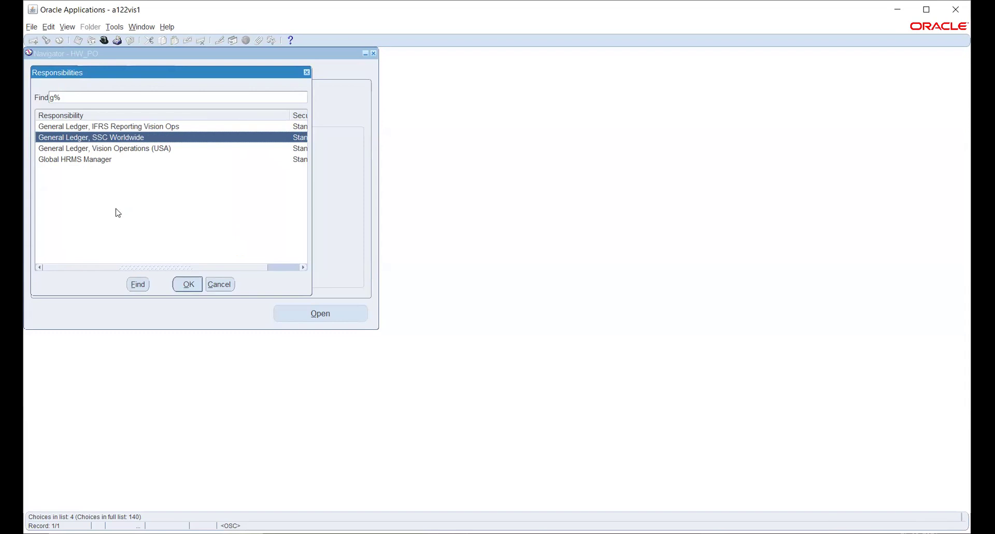
pyautogui.press('Down')
pyautogui.press('Return')
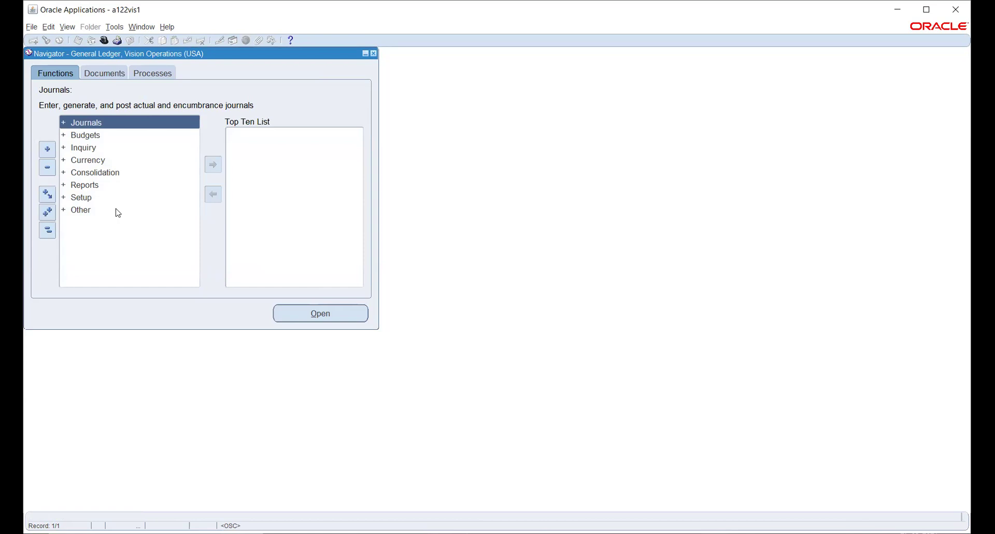
# Step: Open the Accounting Setups function found under Setup, Financials, Accounting Setup Manager
pyautogui.press('Down')
pyautogui.press('Down')
pyautogui.press('Down')
pyautogui.press('Down')
pyautogui.press('Down')
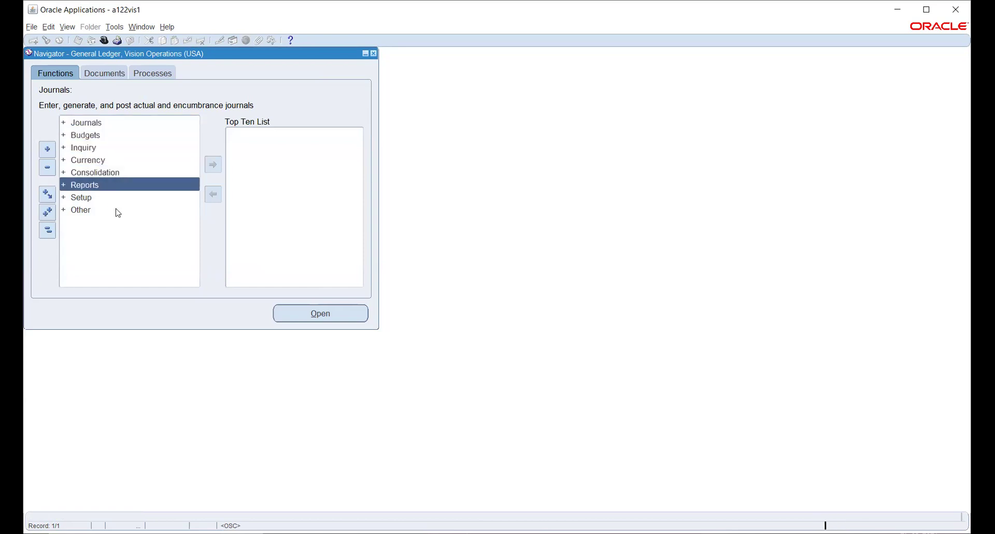
pyautogui.press('Down')
pyautogui.press('Return')
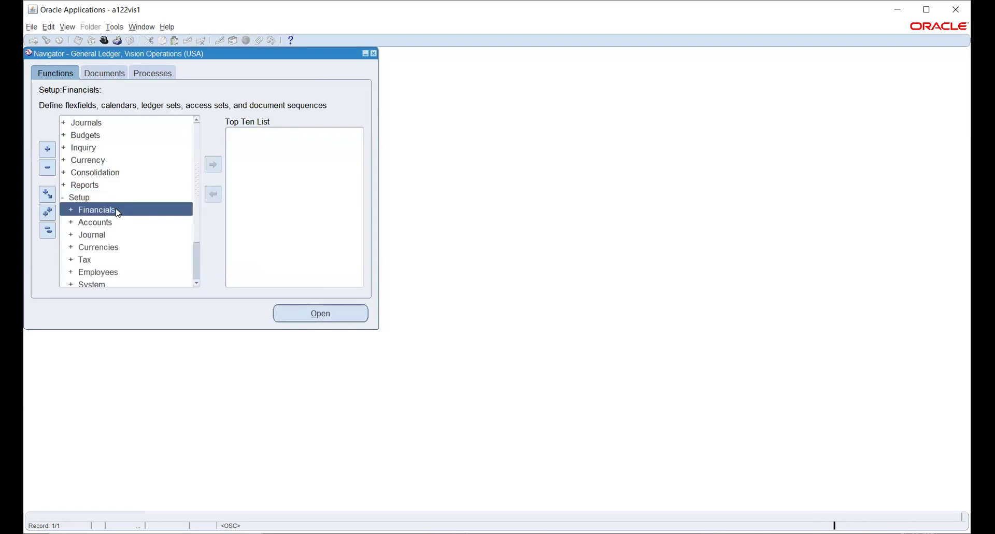
pyautogui.press('Return')
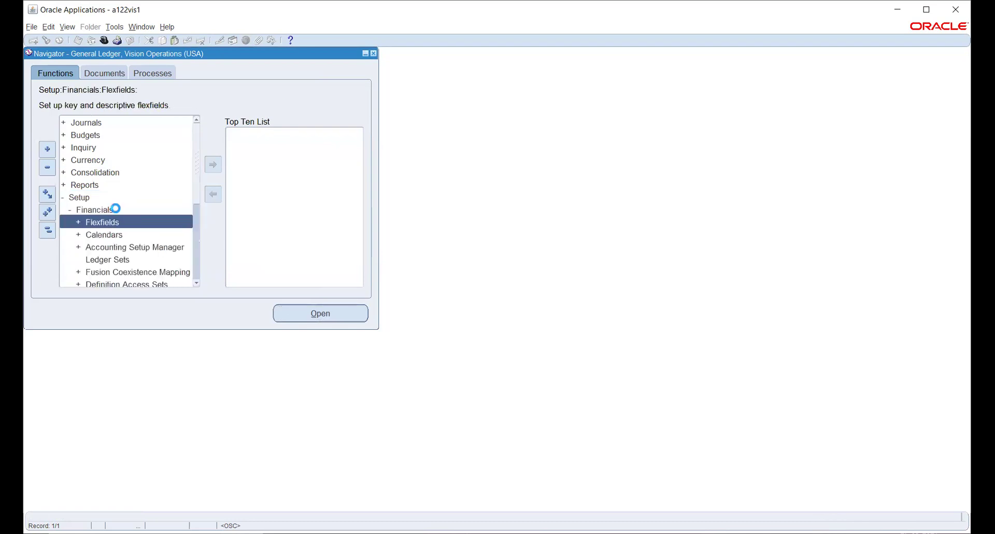
pyautogui.press('Down')
pyautogui.press('Down')
pyautogui.press('Return')
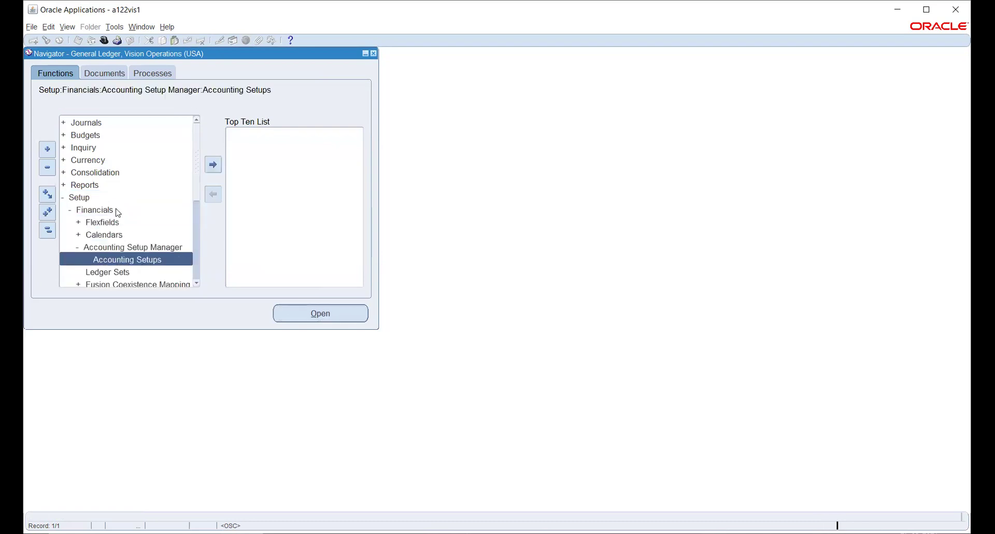
pyautogui.press('Return')
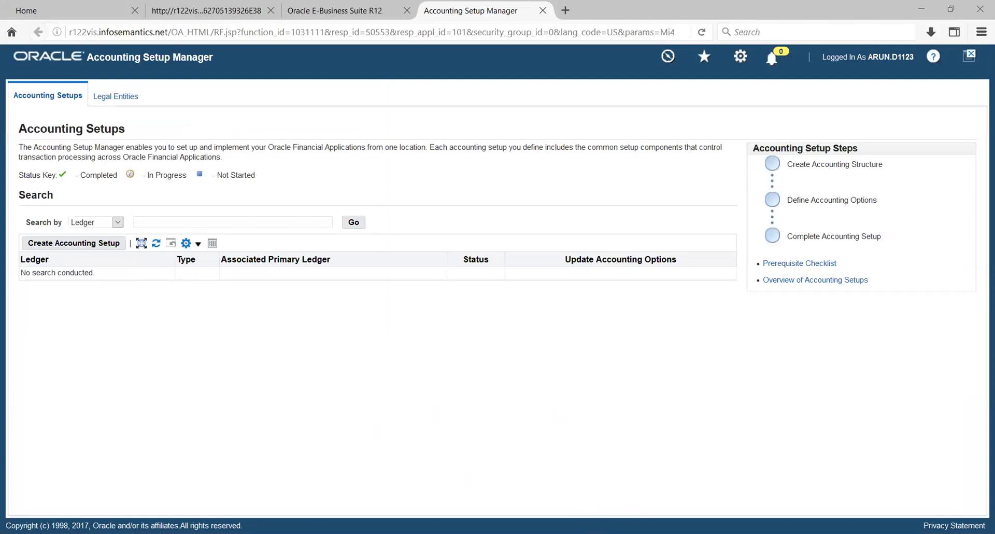
# Step: Search for the ledger HW_PL and open its accounting options
pyautogui.click(181, 222)
pyautogui.write('HW')
pyautogui.press('Down')
pyautogui.press('Return')
pyautogui.click(355, 222)
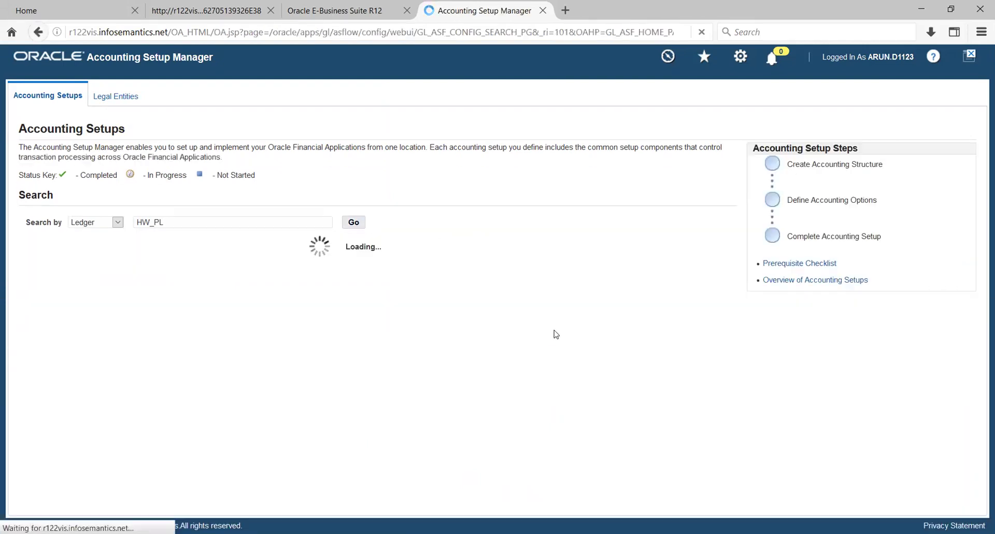
pyautogui.click(616, 277)
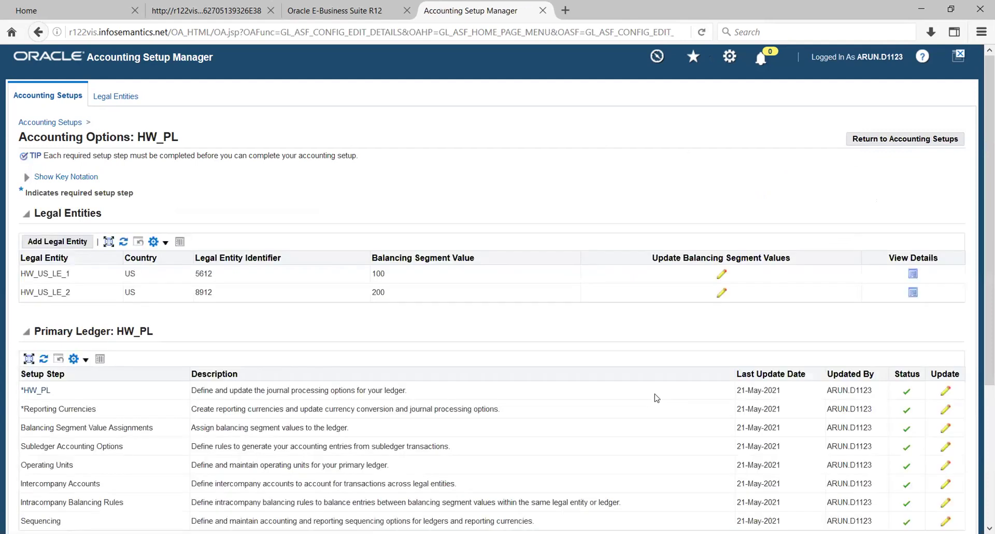
# Step: Open the operating units of primary ledger HW_PL and examine the business group of HW_USA
pyautogui.scroll(-2, 673, 353)
pyautogui.scroll(-1, 674, 353)
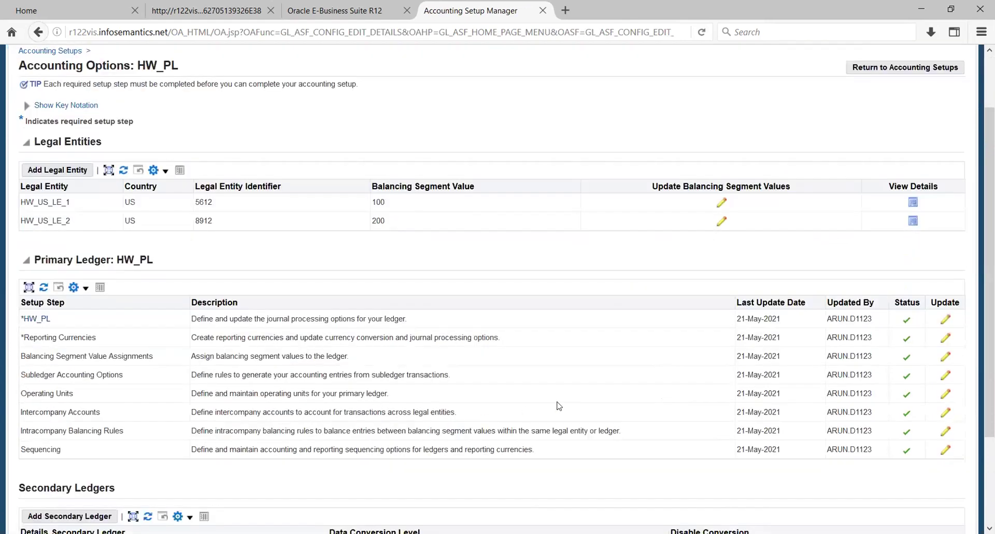
pyautogui.click(945, 392)
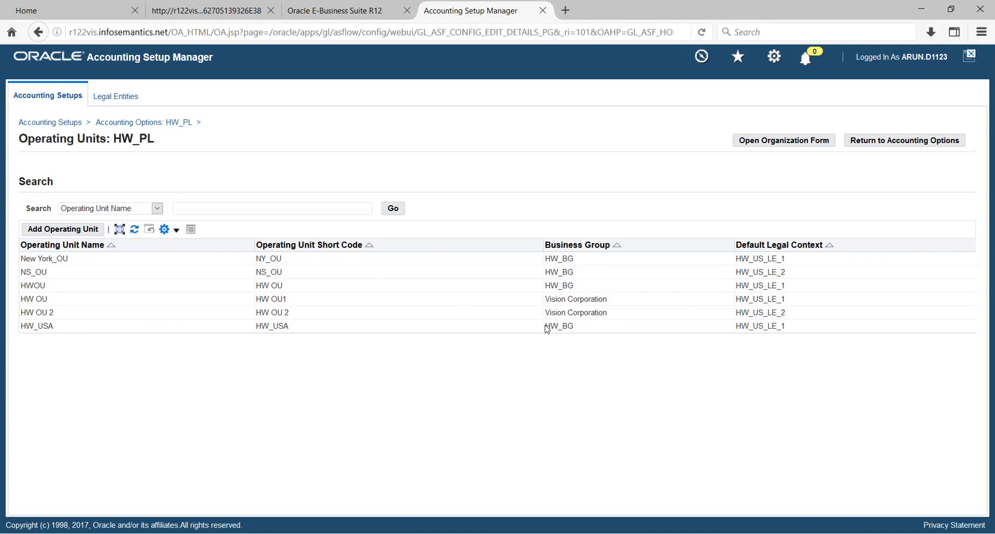
pyautogui.moveTo(546, 329); pyautogui.dragTo(583, 328)
pyautogui.click(594, 372)
# Step: Return to the Oracle Applications forms window and switch the responsibility to HW_PO
pyautogui.hotkey('alt', 'Tab')
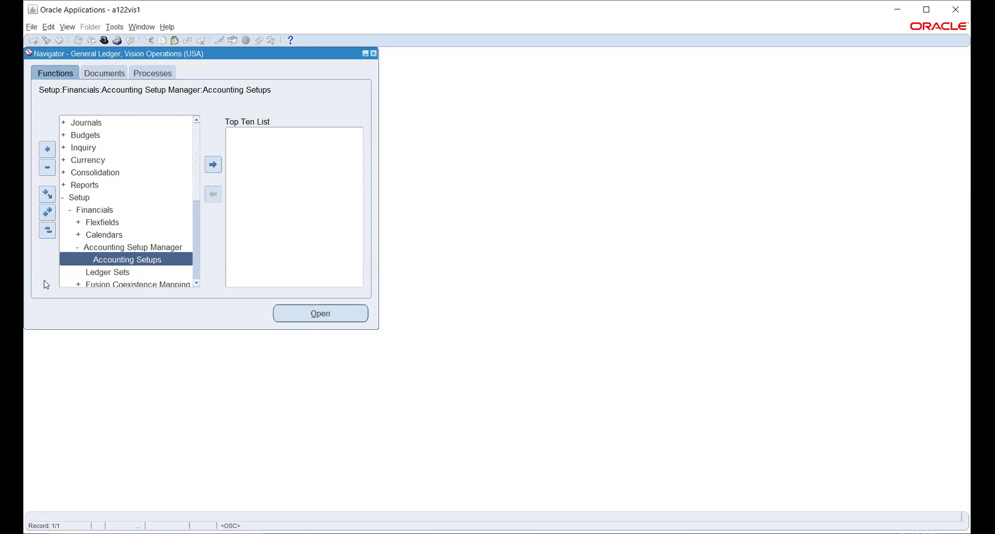
pyautogui.click(105, 41)
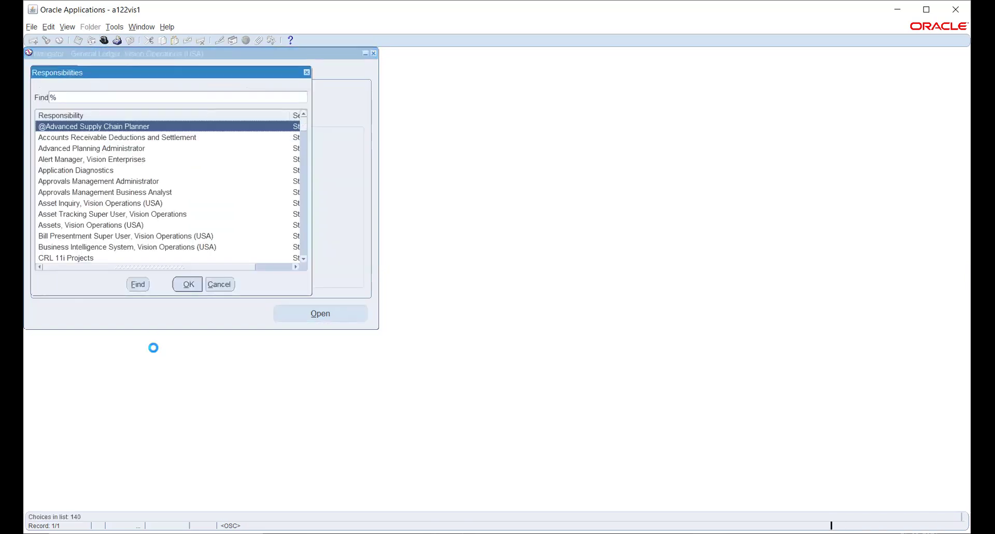
pyautogui.write('h')
pyautogui.press('Down')
pyautogui.press('Down')
pyautogui.press('Return')
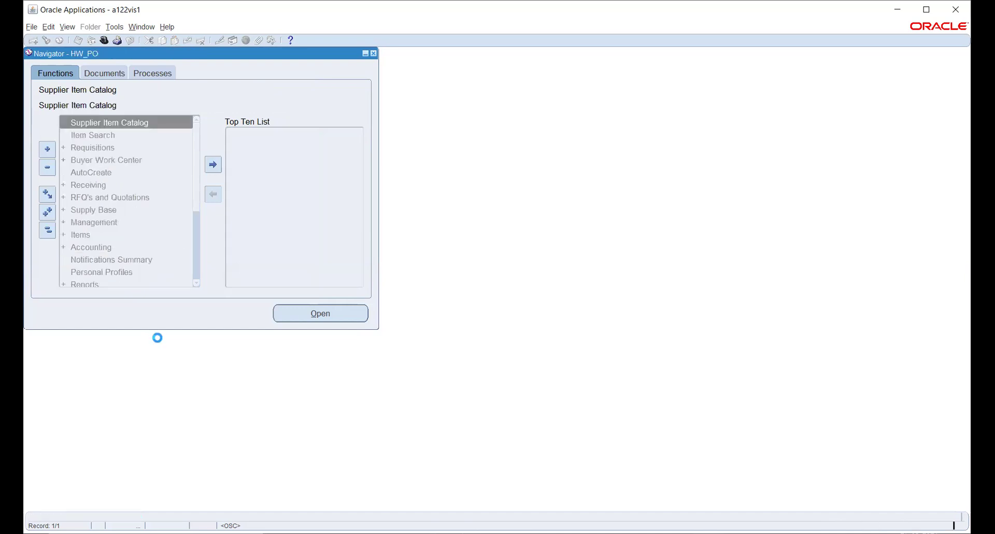
# Step: Open the Purchasing Options function found under Setup, Organizations, and bring its page up in the browser
pyautogui.scroll(-3, 100, 188)
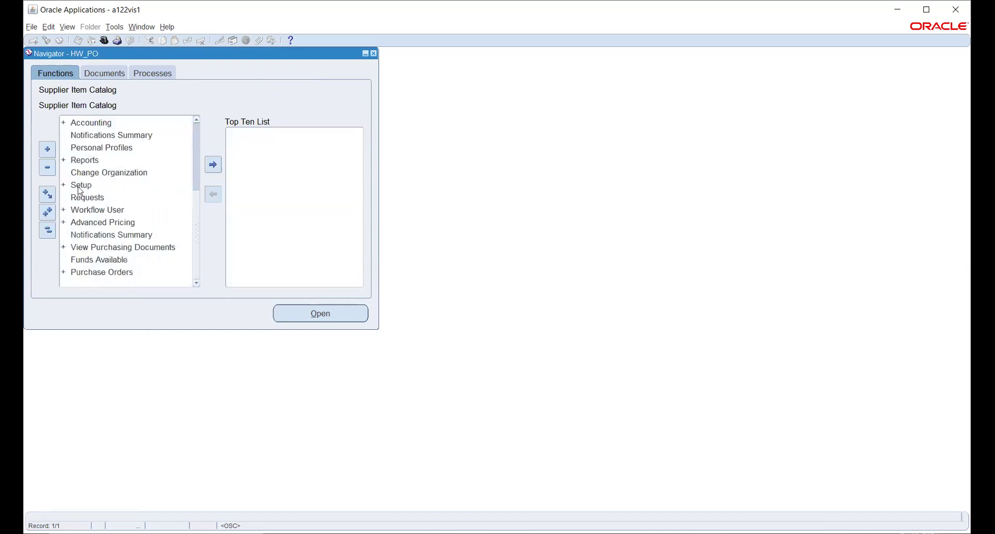
pyautogui.click(78, 185)
pyautogui.scroll(-3, 149, 200)
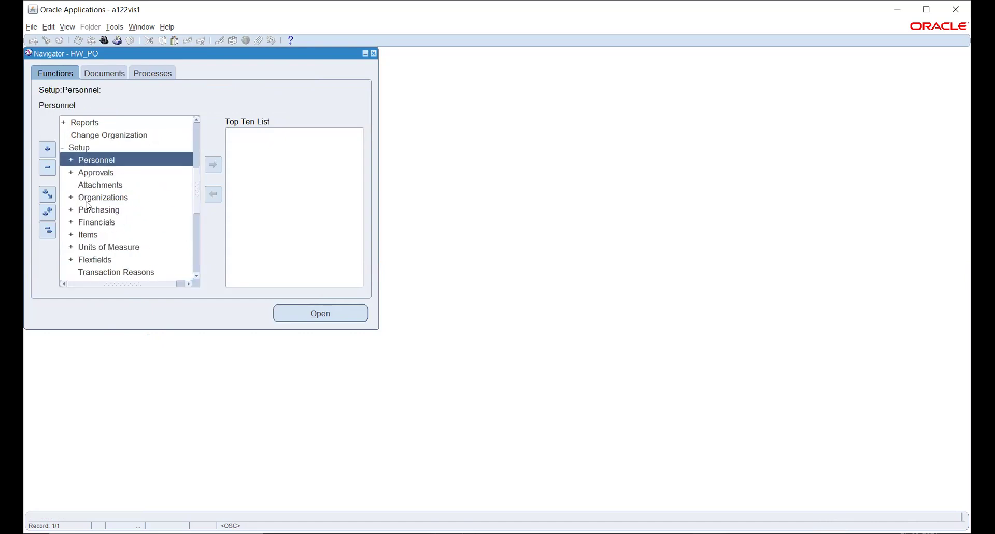
pyautogui.click(86, 199)
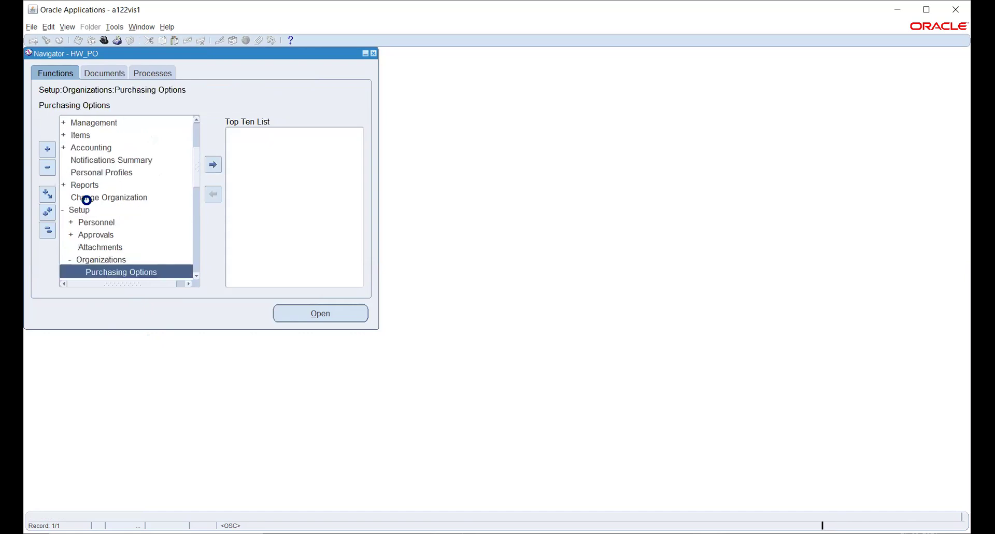
pyautogui.scroll(-2, 140, 221)
pyautogui.click(107, 200)
pyautogui.press('Return')
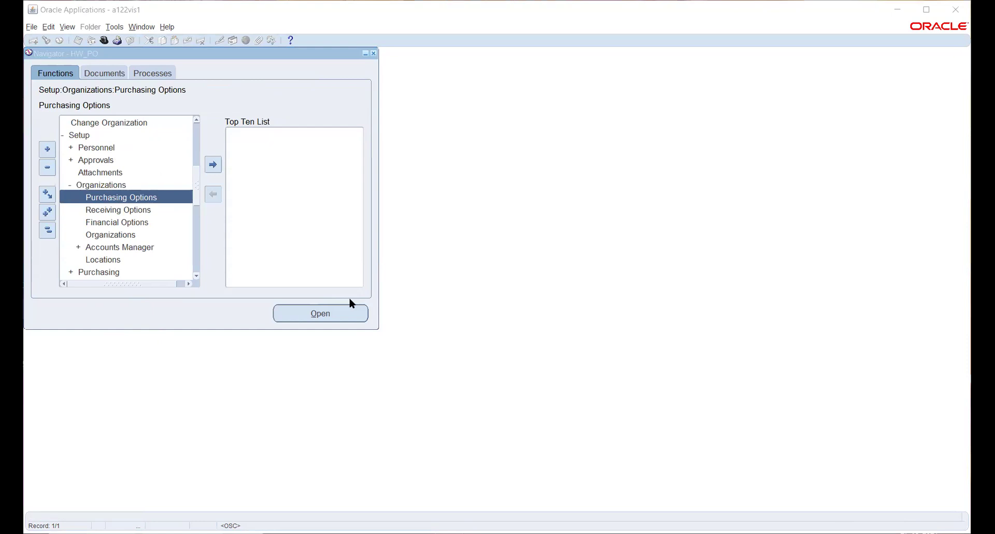
pyautogui.click(930, 15)
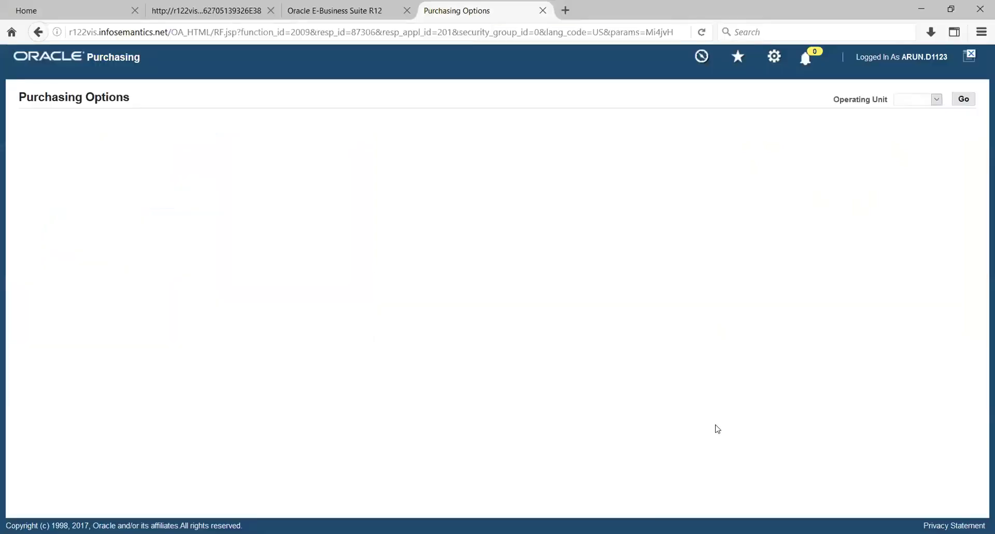
# Step: Try to load the purchasing options for the operating unit HW_USA
pyautogui.click(934, 99)
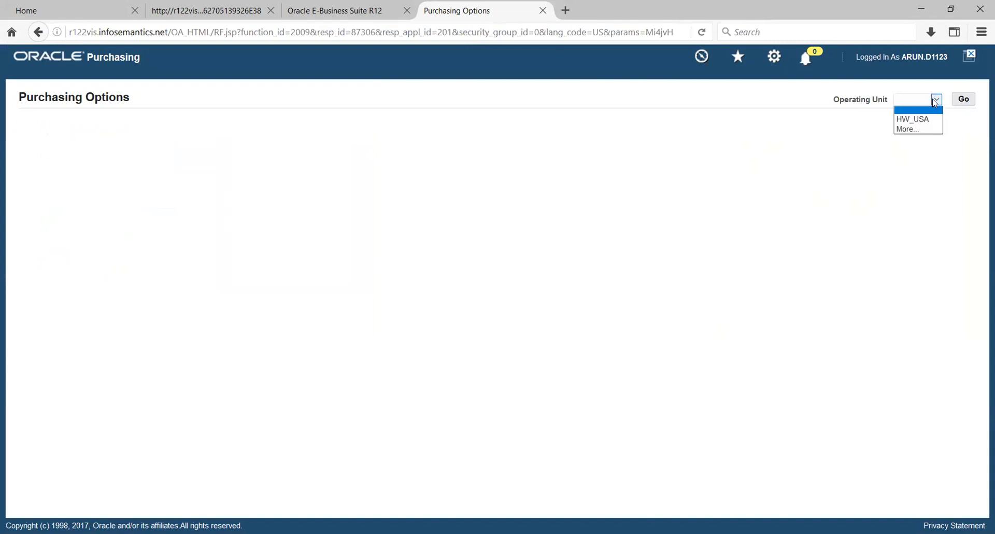
pyautogui.click(914, 119)
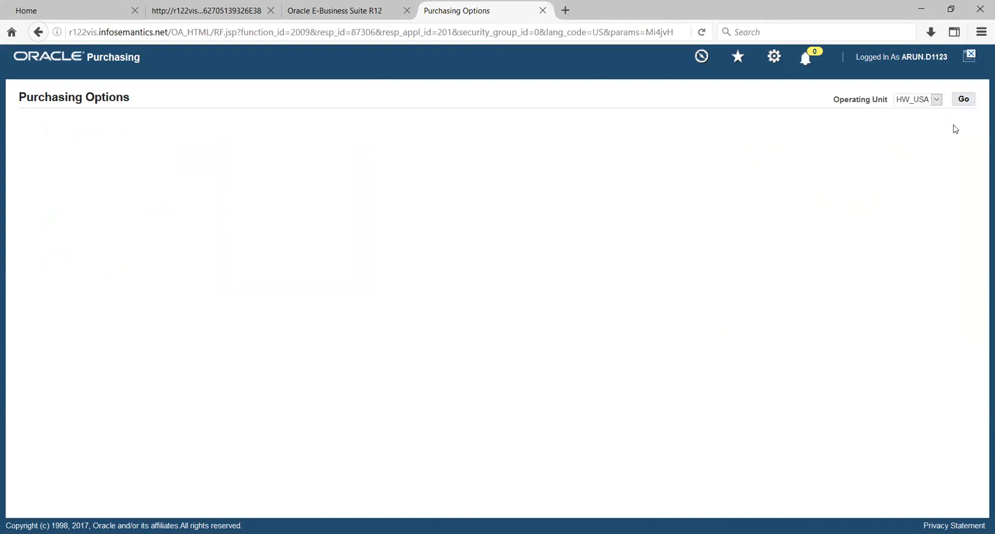
pyautogui.click(964, 99)
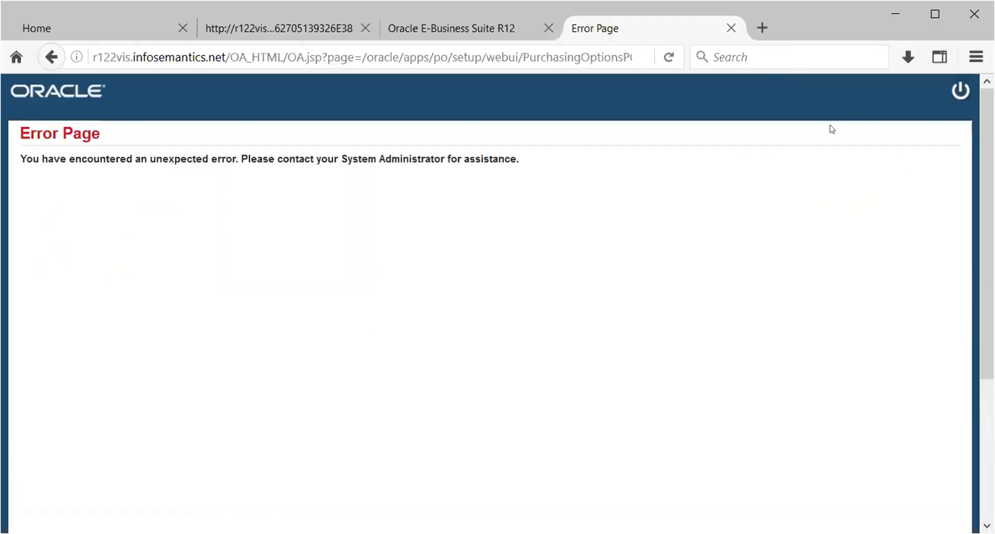
# Step: Close the error page and clear the browser's recent history for the time range Today
pyautogui.click(732, 28)
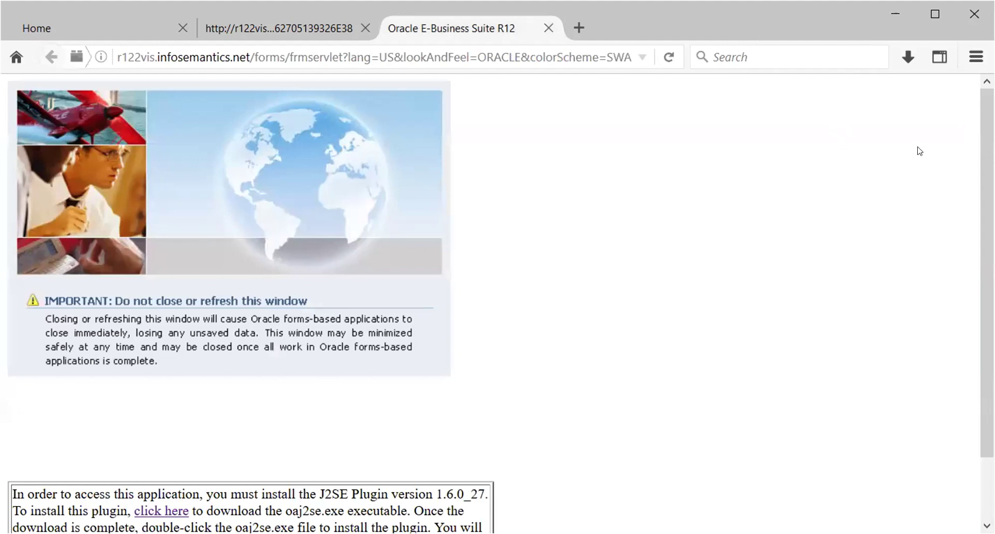
pyautogui.click(974, 59)
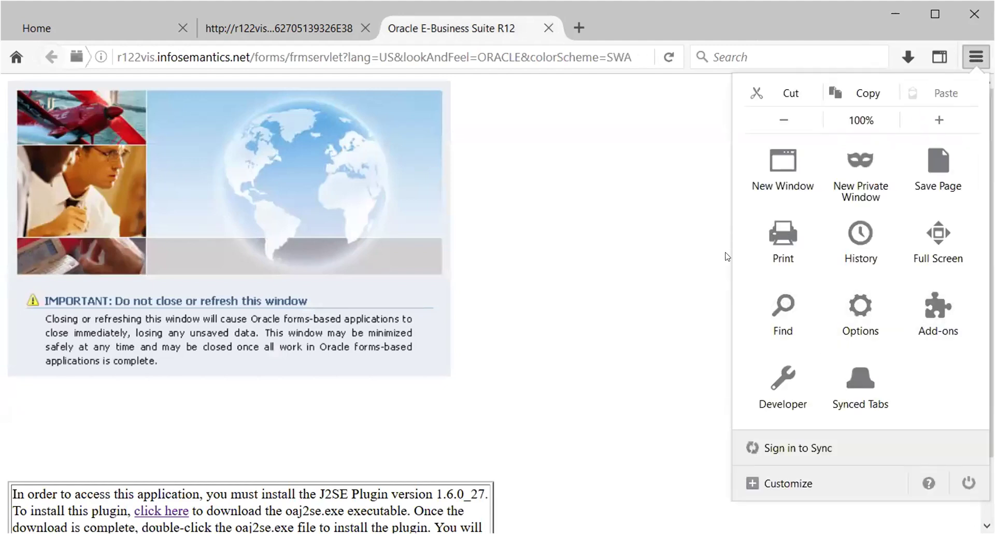
pyautogui.click(860, 233)
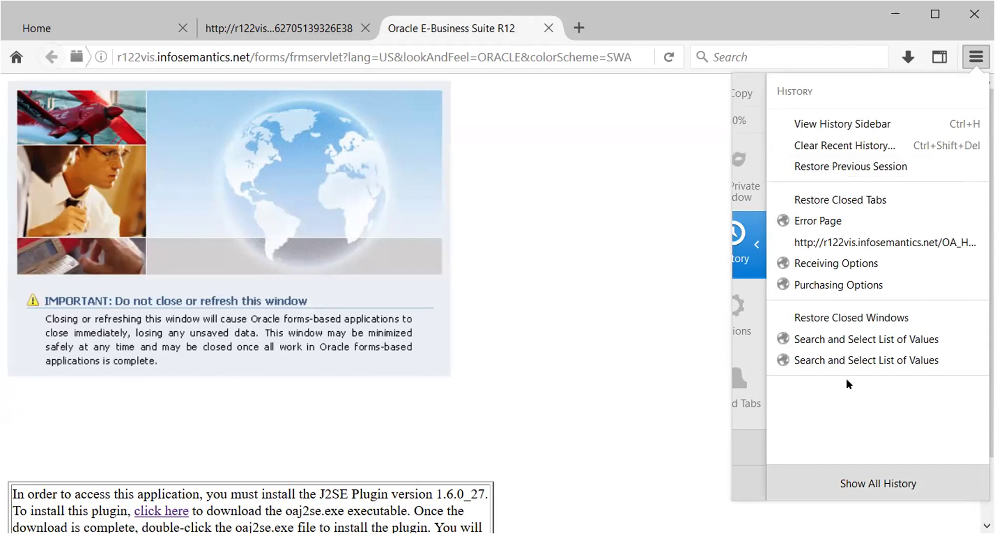
pyautogui.click(835, 146)
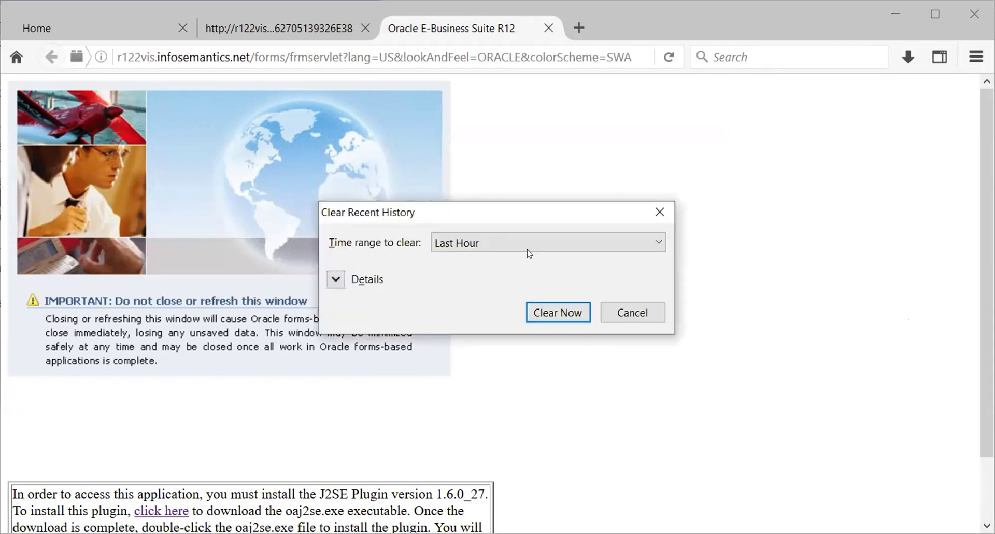
pyautogui.click(529, 244)
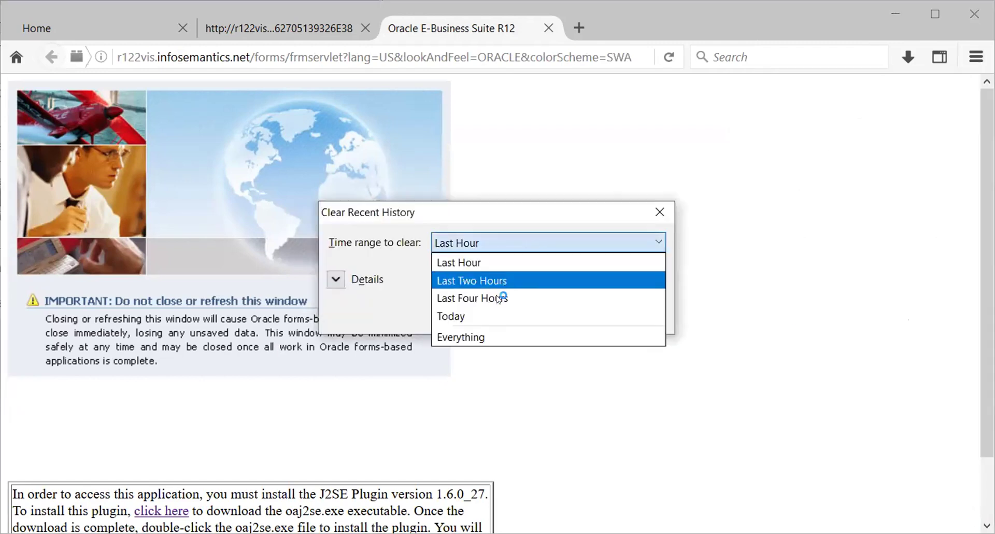
pyautogui.click(471, 312)
pyautogui.click(555, 313)
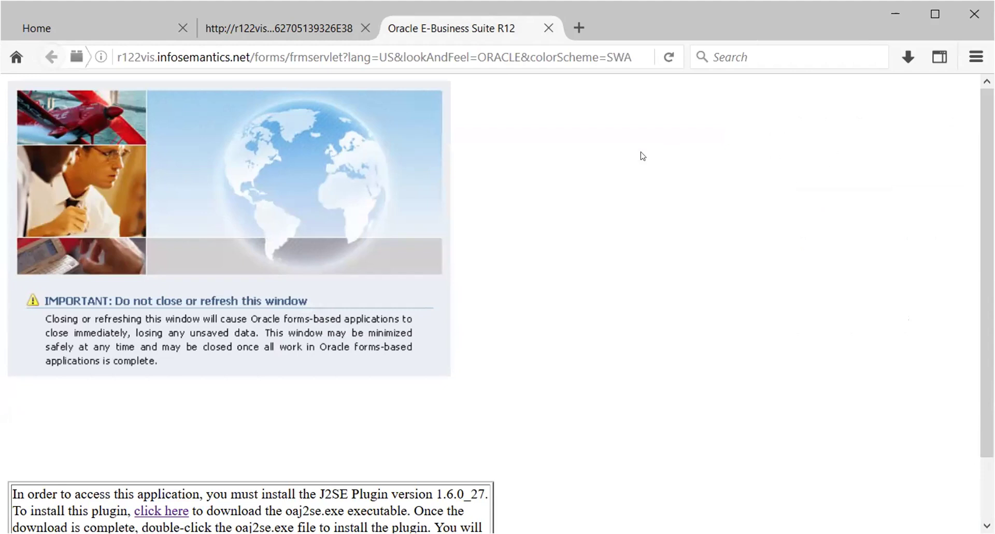
# Step: Close the two remaining Oracle forms browser pages and log out of E-Business Suite
pyautogui.click(548, 28)
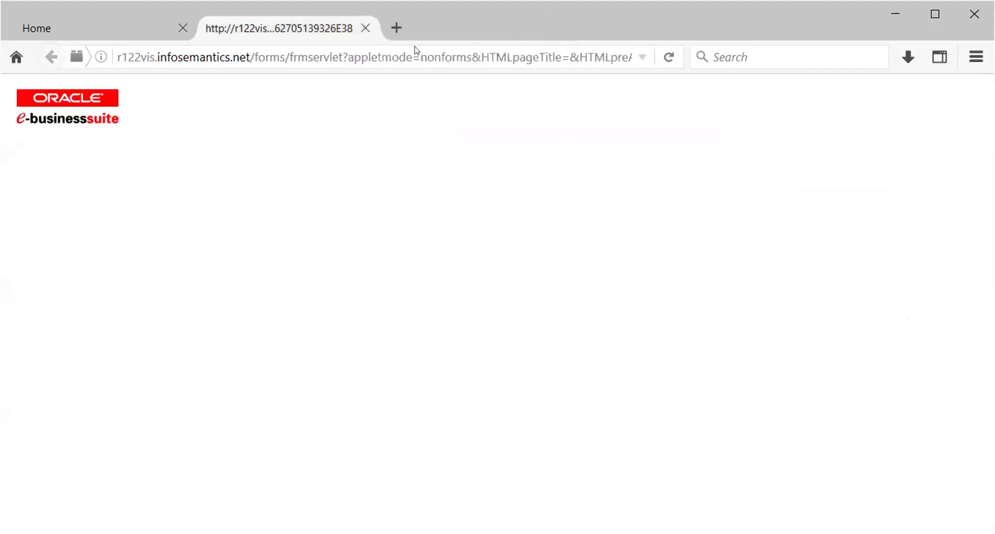
pyautogui.click(366, 28)
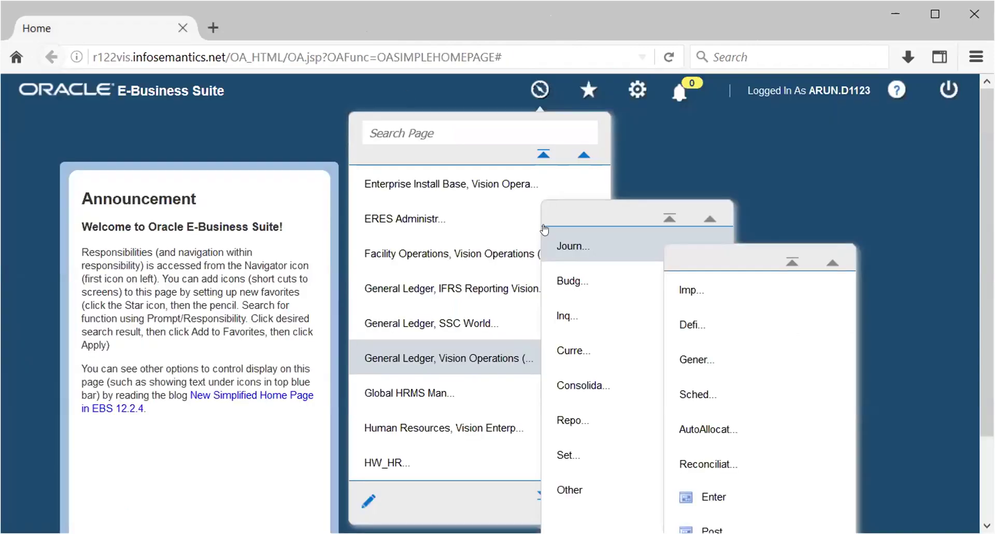
pyautogui.click(942, 89)
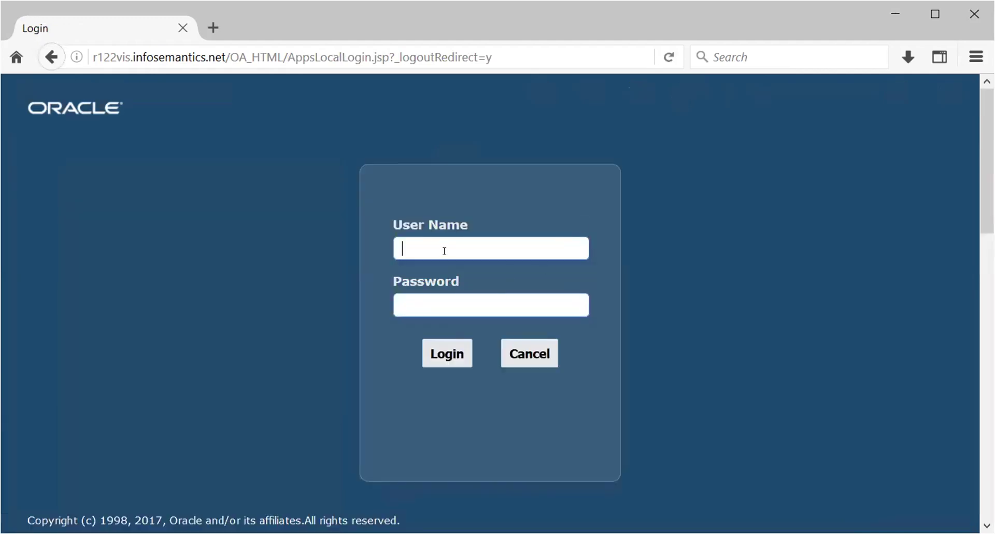
# Step: Log back in to E-Business Suite by entering the account's user name and password
pyautogui.write('ARUN.D1123')
pyautogui.press('Tab')
pyautogui.write('****')
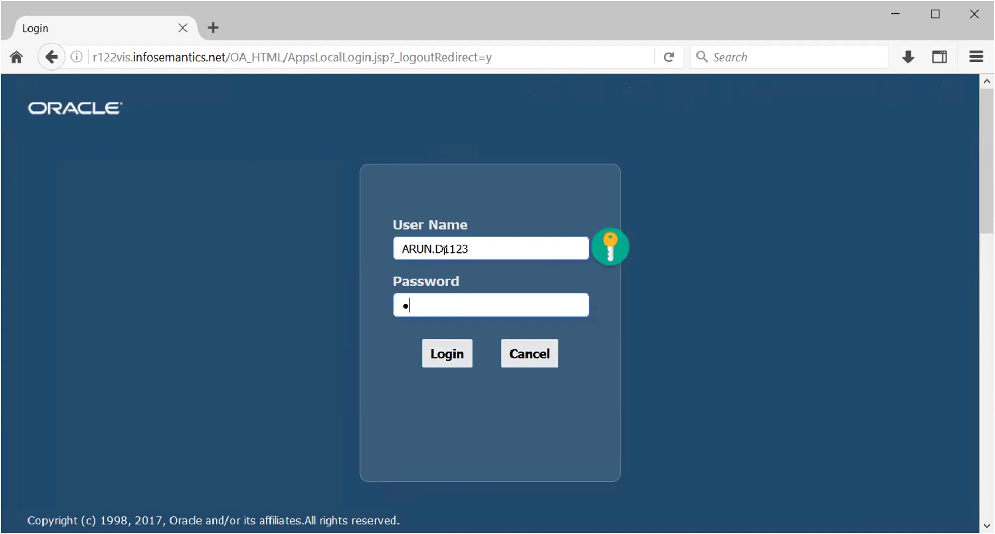
pyautogui.write('******')
pyautogui.click(448, 353)
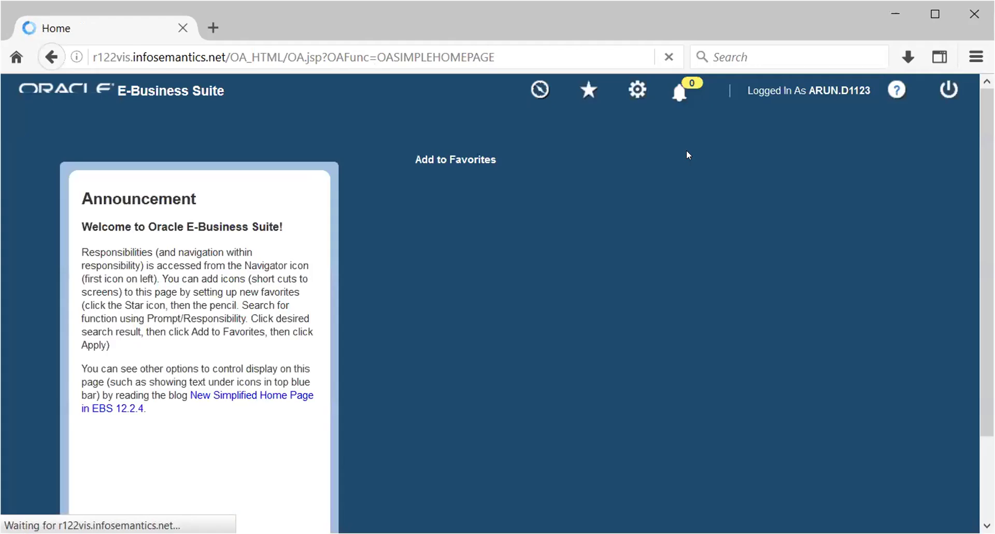
# Step: Launch the journal Enter form from the General Ledger, Vision Operations responsibility, accepting the Java security risk to run the application
pyautogui.click(539, 91)
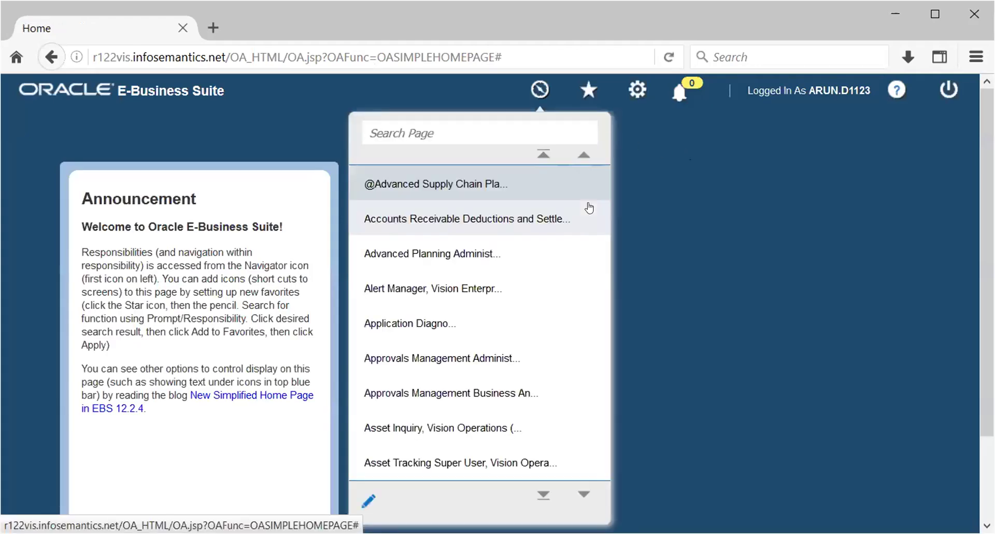
pyautogui.scroll(-3, 414, 246)
pyautogui.scroll(-12, 423, 262)
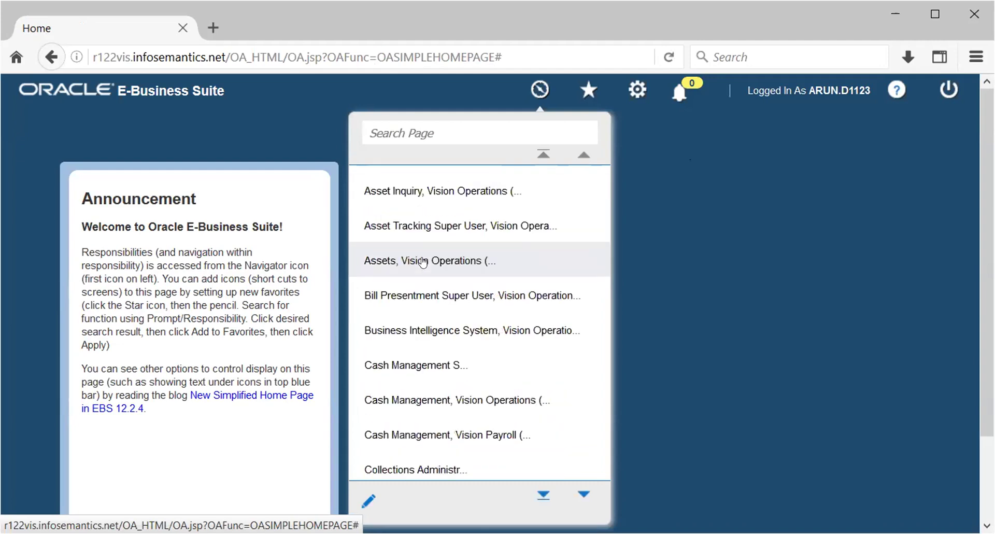
pyautogui.scroll(-11, 423, 262)
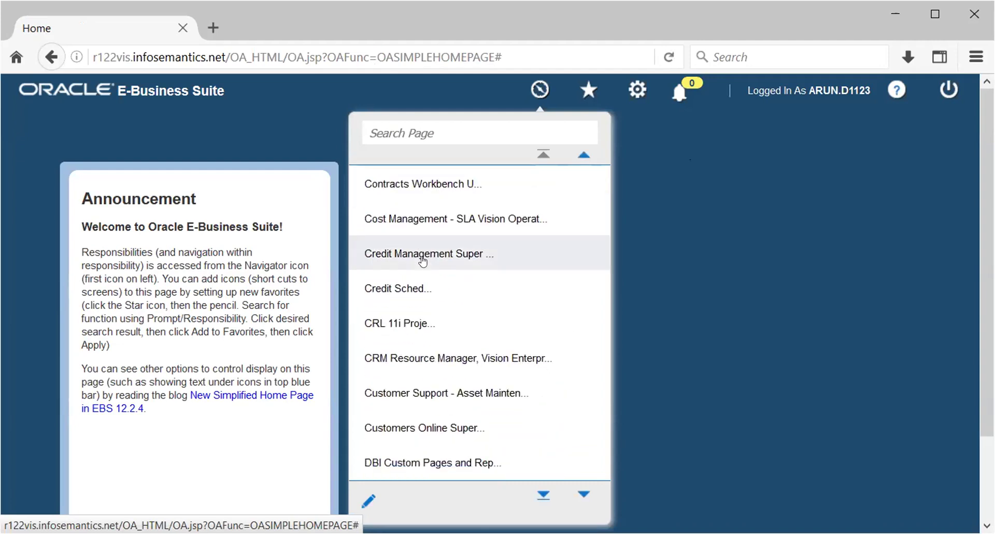
pyautogui.scroll(-11, 423, 262)
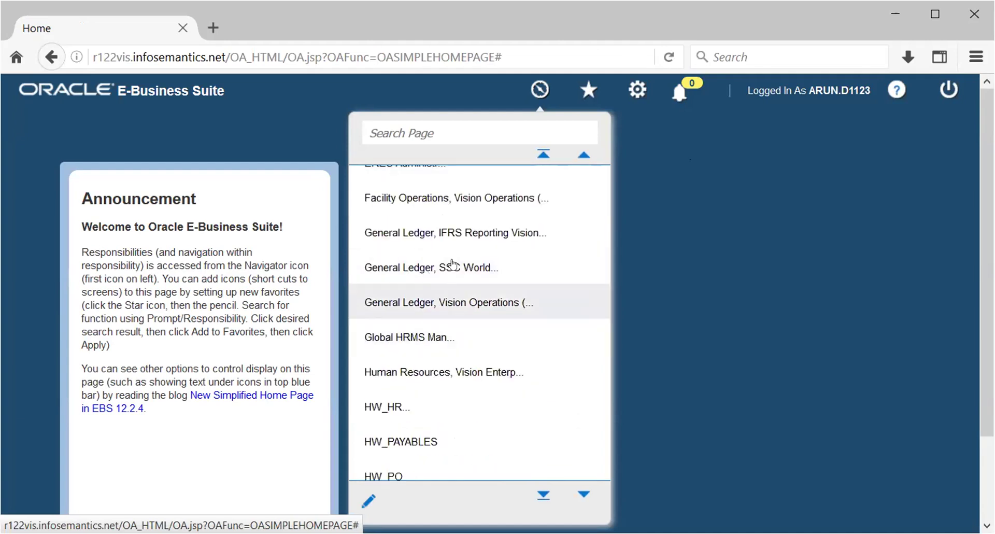
pyautogui.click(455, 303)
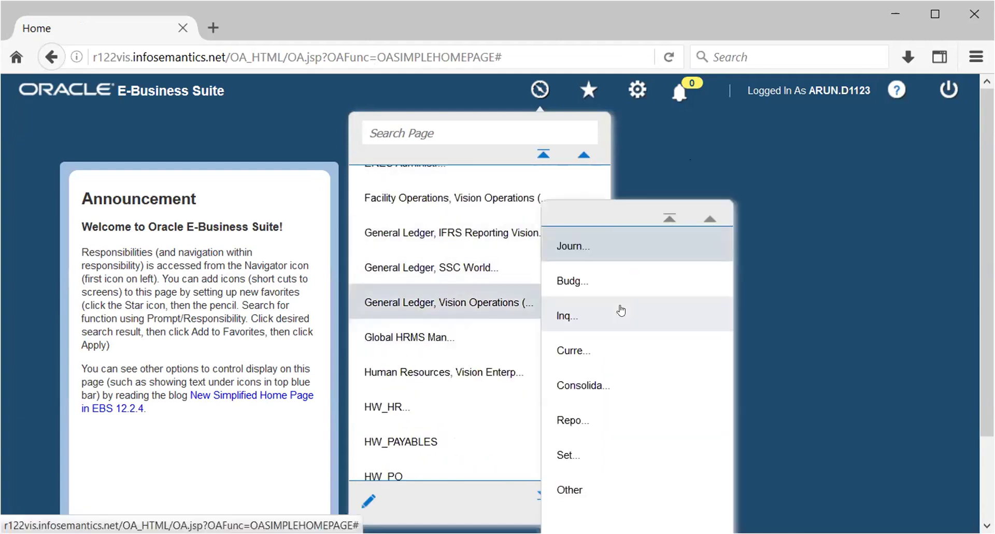
pyautogui.click(586, 254)
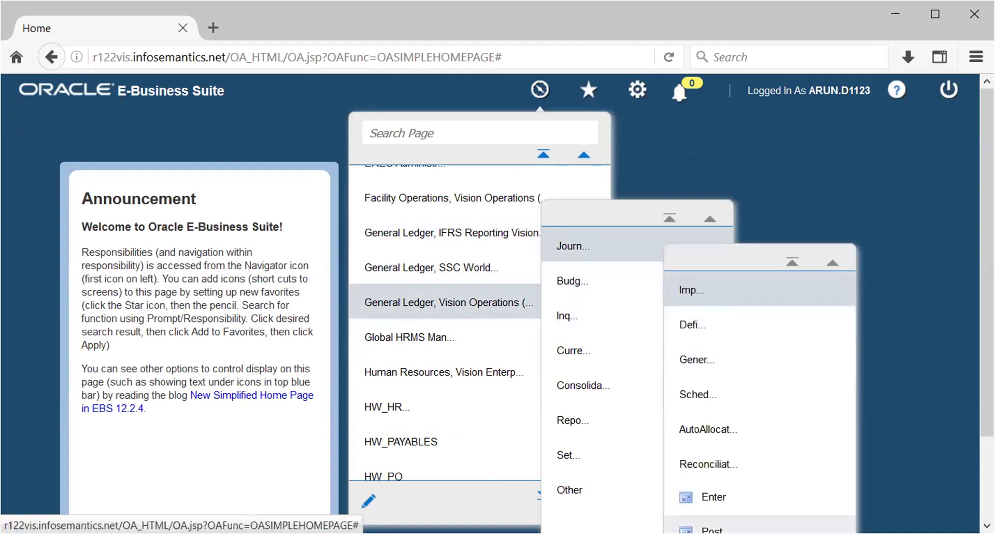
pyautogui.click(719, 499)
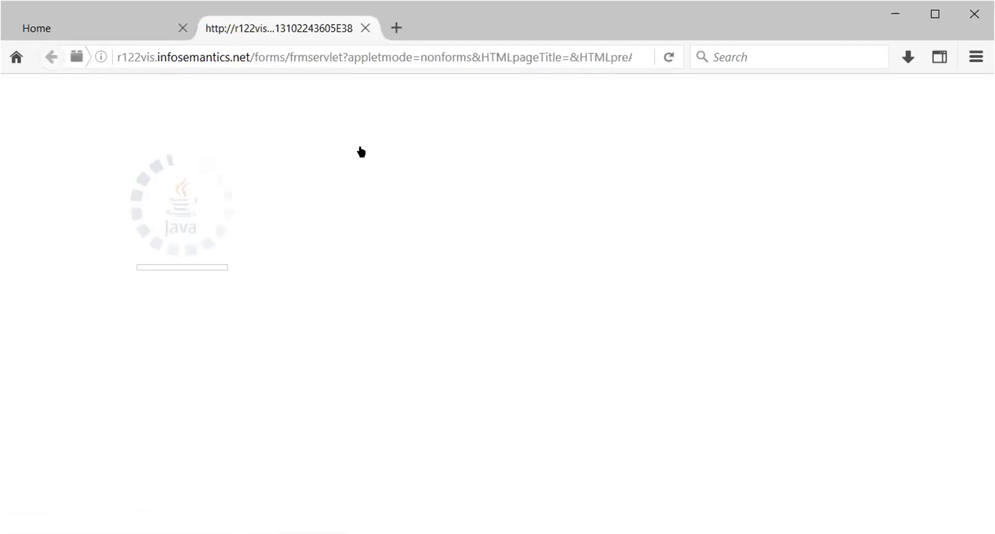
pyautogui.click(470, 378)
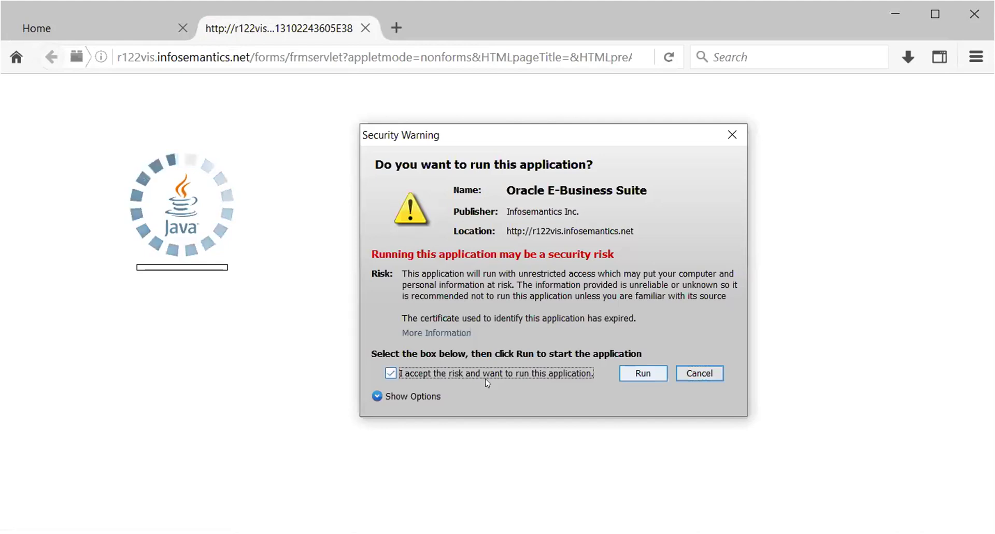
pyautogui.click(642, 373)
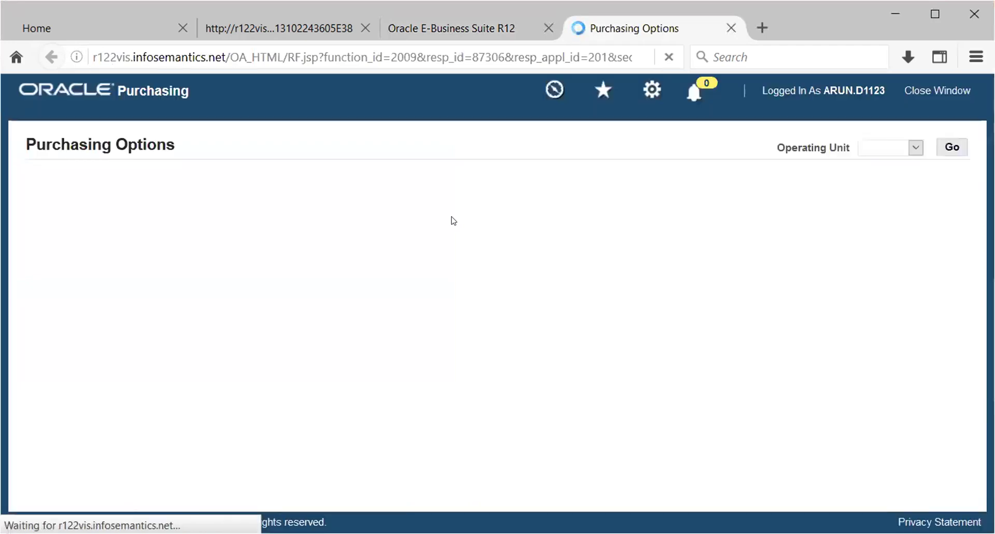
# Step: Try to load the purchasing options for the operating unit HW_USA and close that browser page
pyautogui.click(915, 148)
pyautogui.click(876, 187)
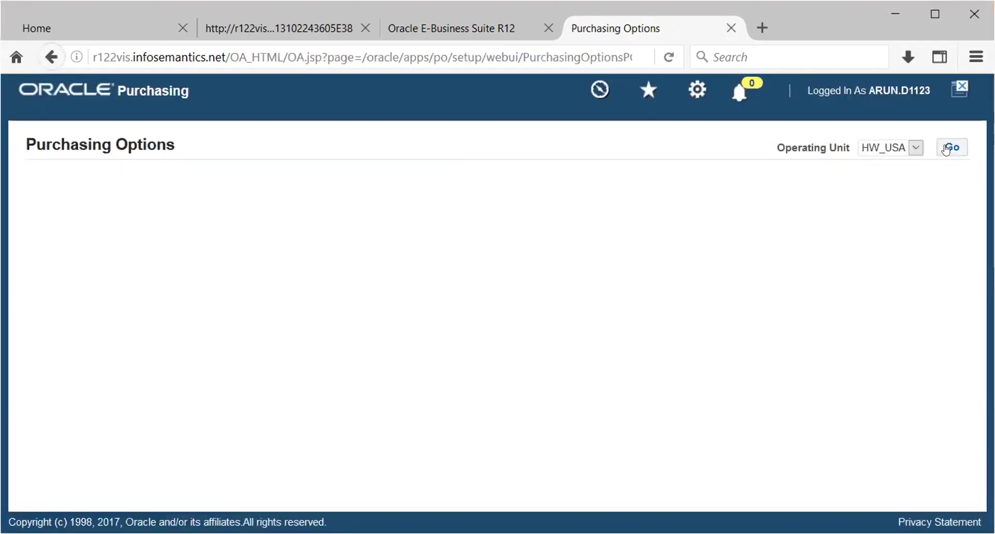
pyautogui.click(951, 148)
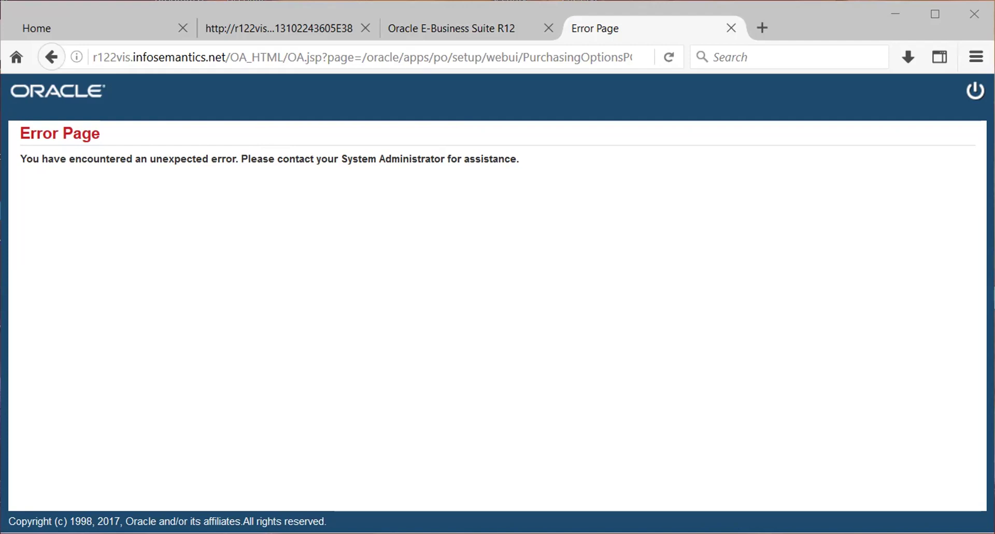
pyautogui.click(731, 28)
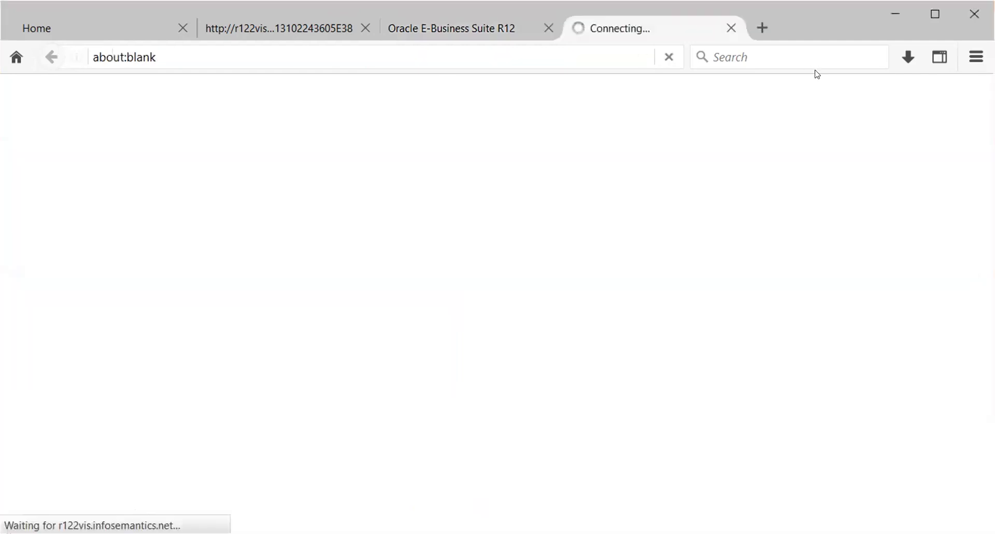
# Step: Retry loading the HW_USA purchasing options from a freshly opened Purchasing Options page
pyautogui.click(916, 148)
pyautogui.click(887, 174)
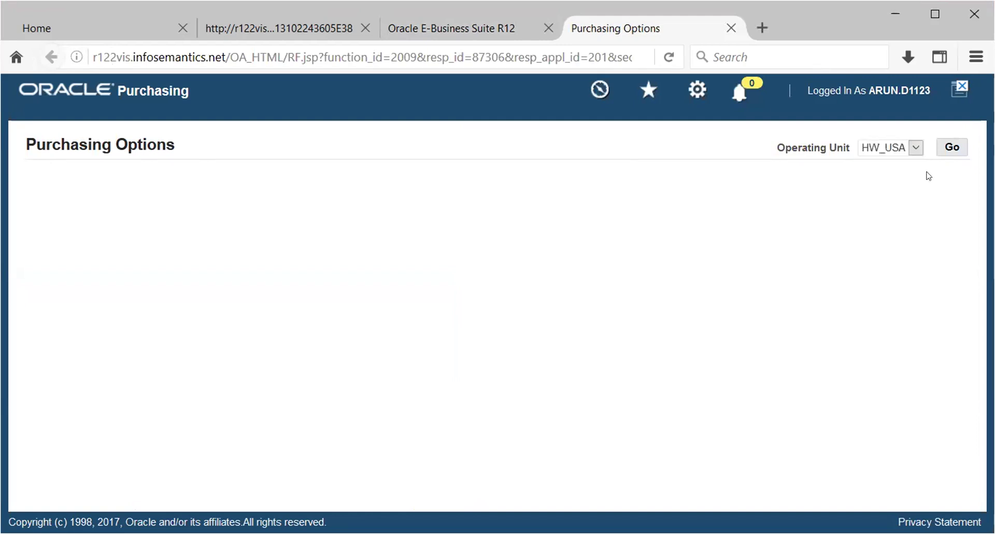
pyautogui.click(953, 149)
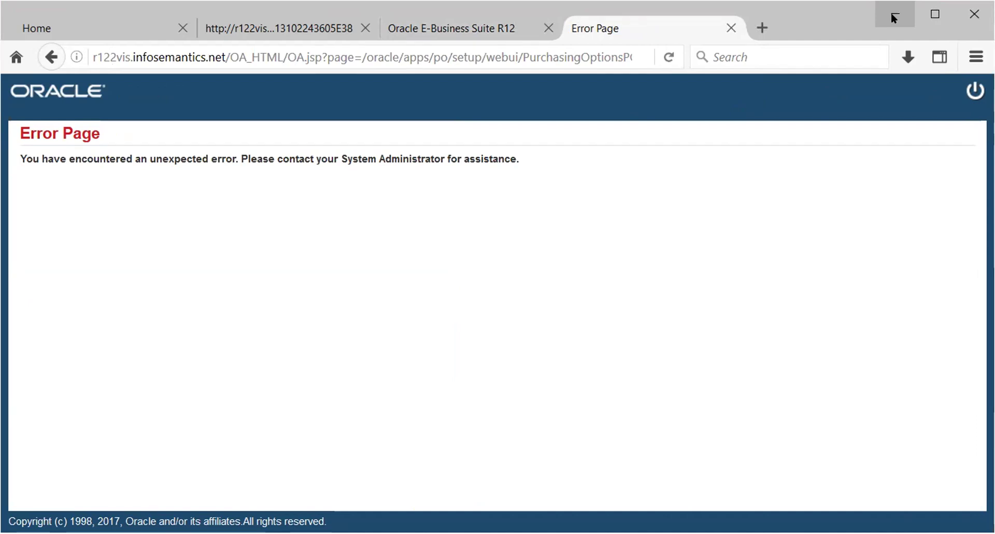
# Step: Load the receiving options for the inventory organization HW_INV_UNIT and look through the receipt, accounting and cost factor settings
pyautogui.press('F5')
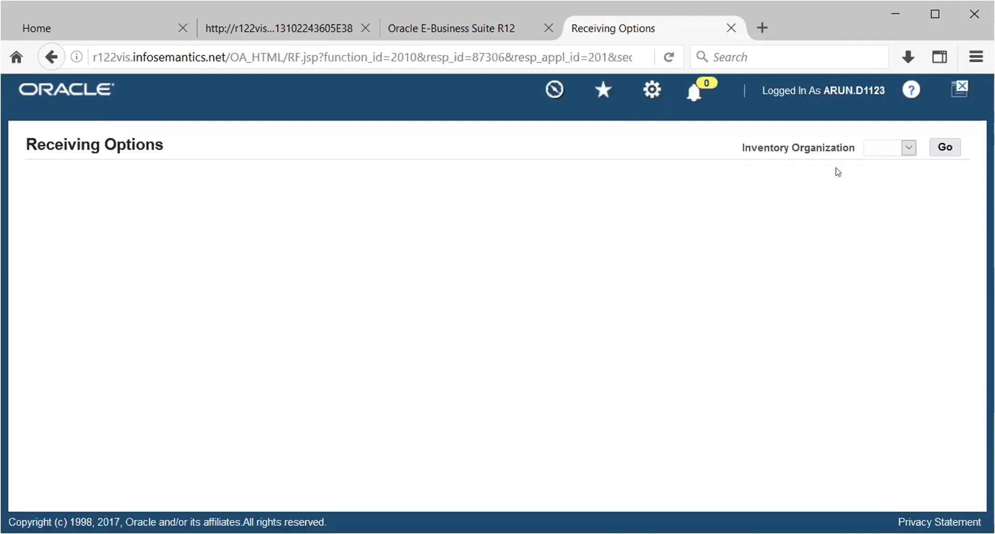
pyautogui.click(909, 148)
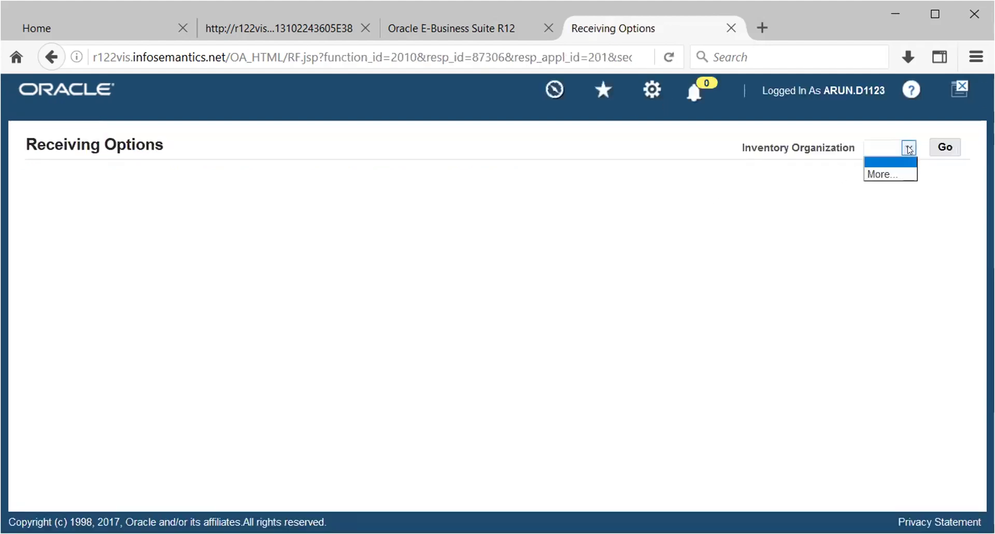
pyautogui.click(884, 174)
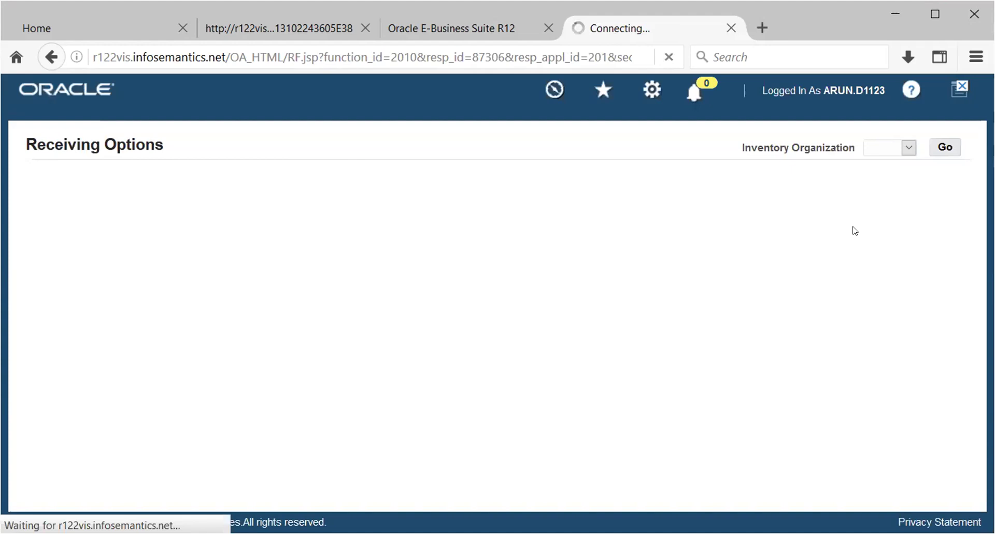
pyautogui.click(946, 148)
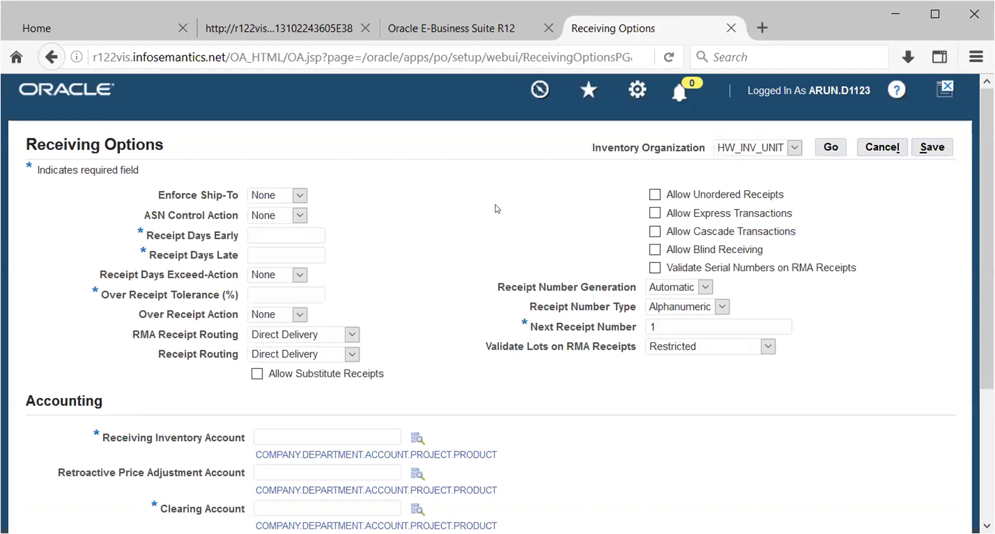
pyautogui.scroll(-3, 491, 210)
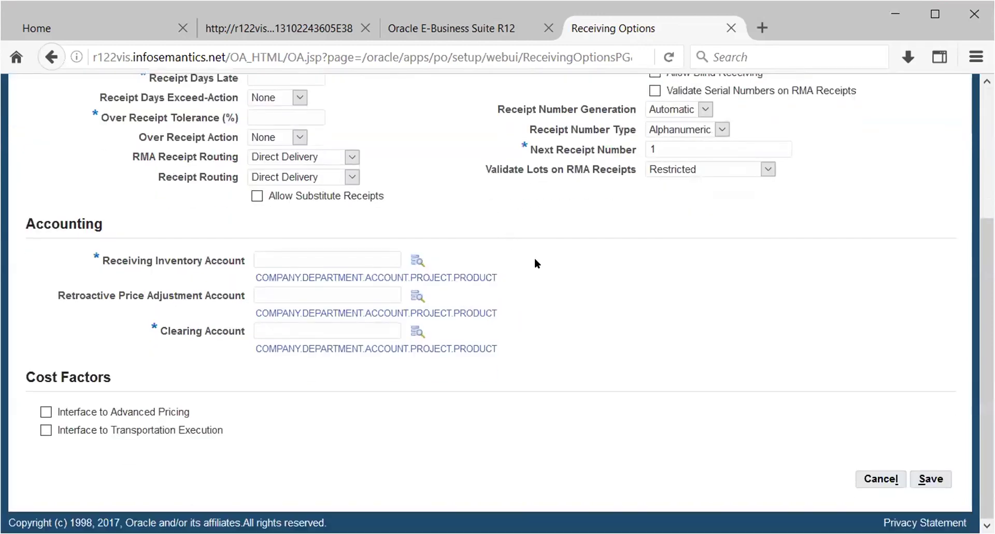
pyautogui.scroll(4, 534, 264)
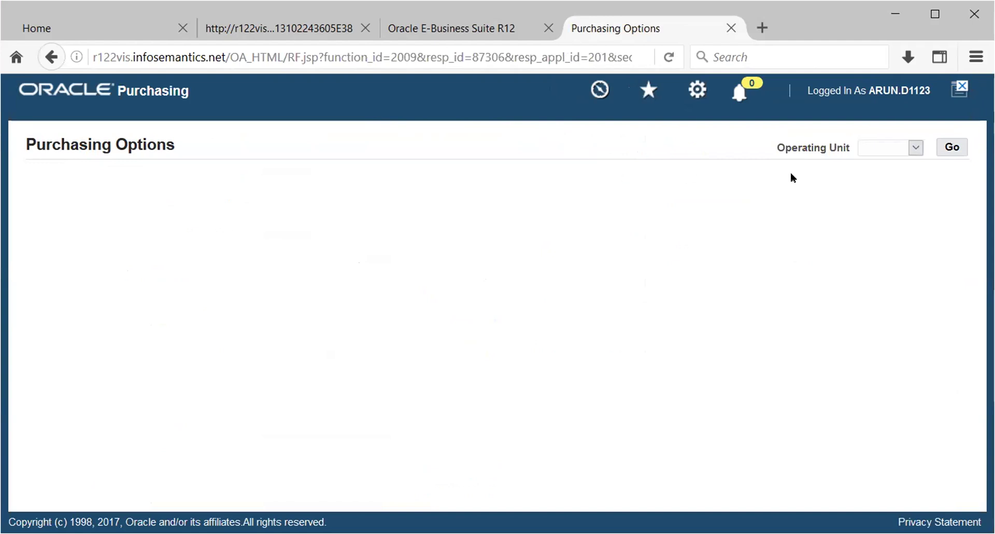
# Step: Return to Purchasing Options and try once more to load the options for the operating unit HW_USA
pyautogui.click(917, 149)
pyautogui.click(876, 187)
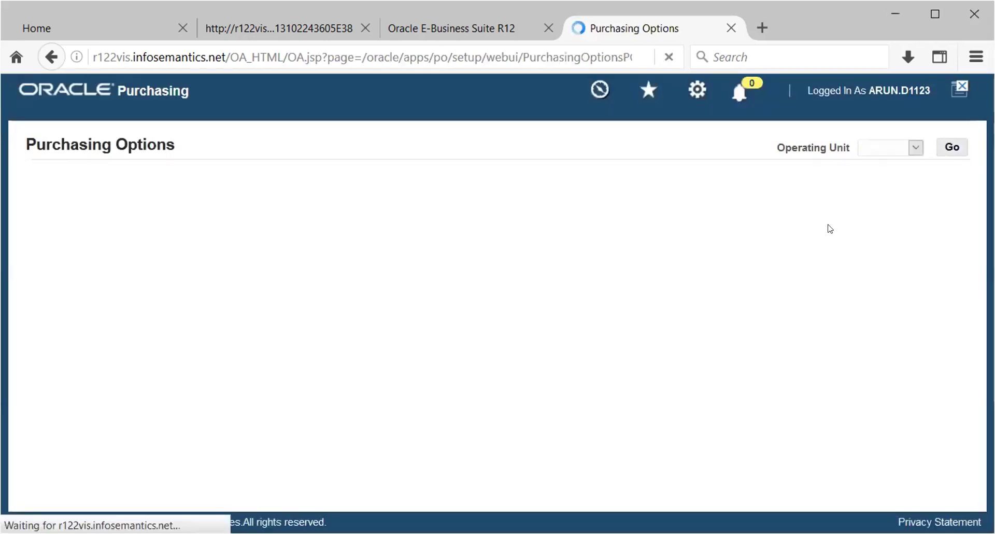
pyautogui.click(949, 149)
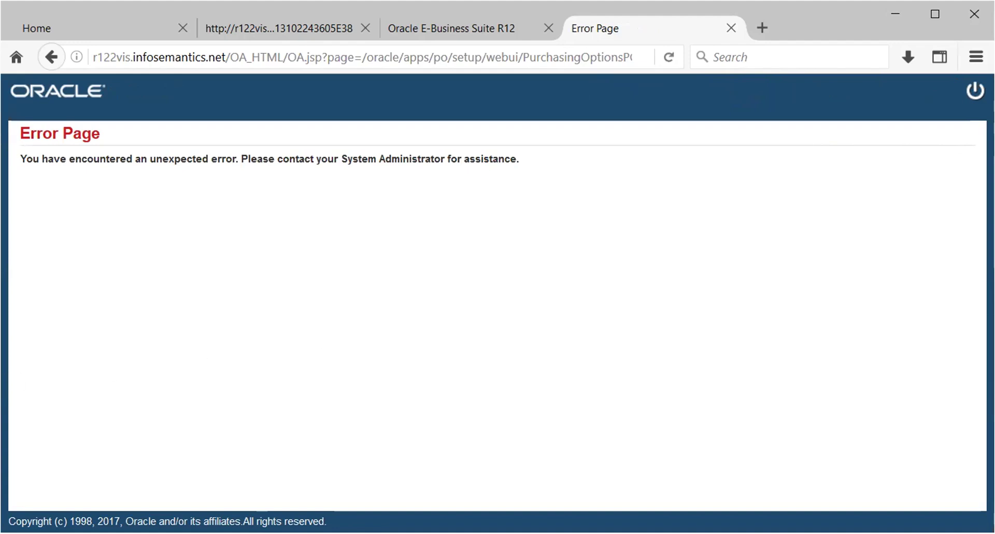
# Step: Switch from the browser to the Oracle Applications window and change the responsibility to HW_PO, filtering the responsibilities by hw_%
pyautogui.click(900, 19)
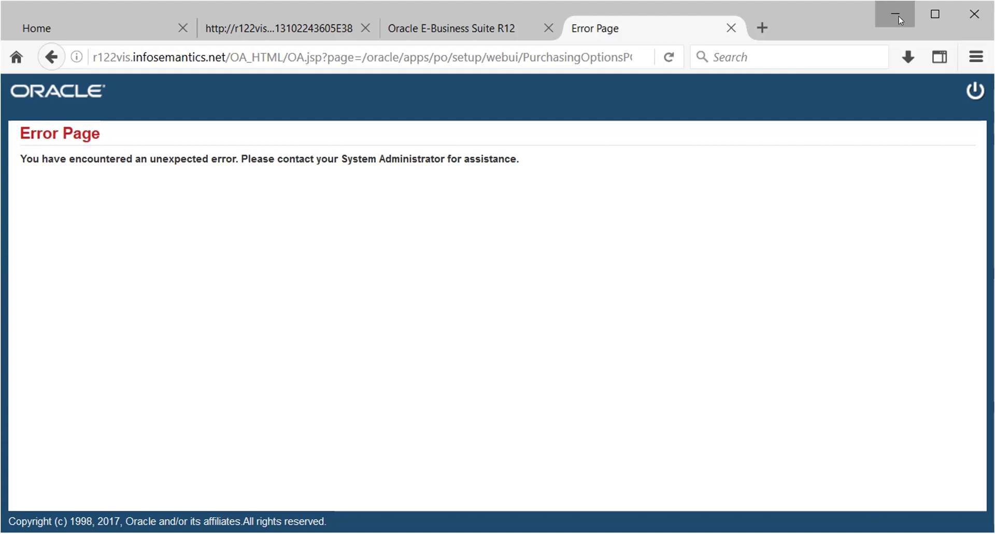
pyautogui.click(900, 19)
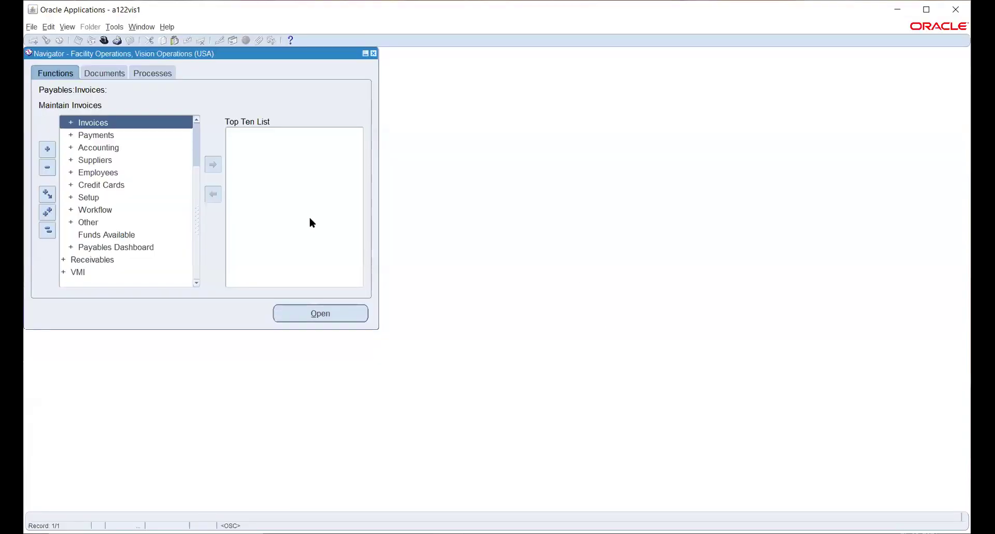
pyautogui.click(47, 230)
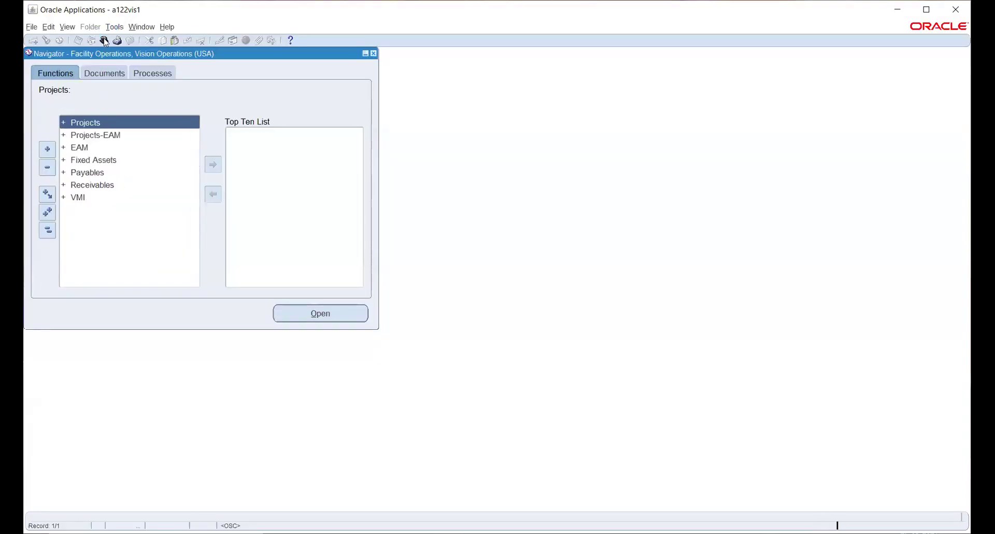
pyautogui.hotkey('ctrl', 'l')
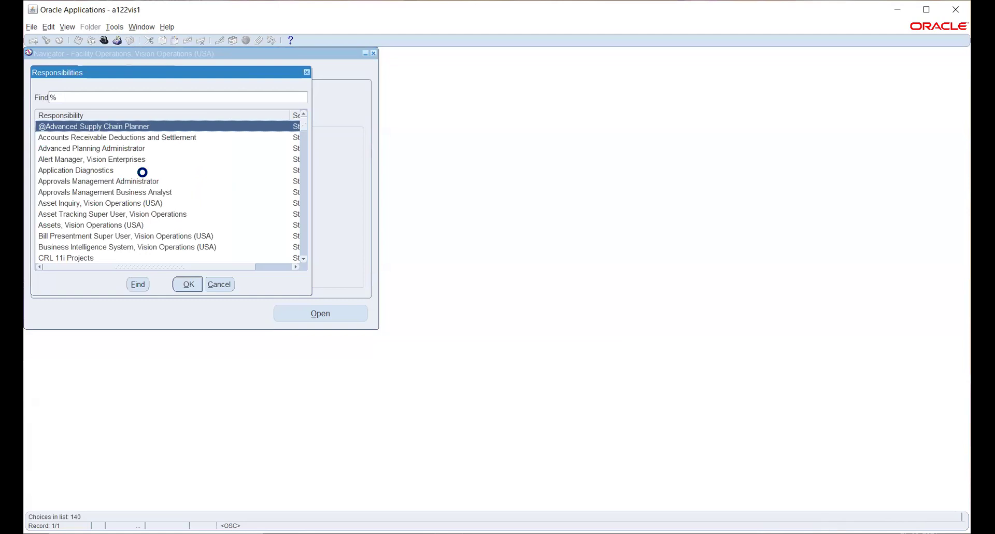
pyautogui.write('hw_%')
pyautogui.press('Return')
pyautogui.press('Down')
pyautogui.press('Down')
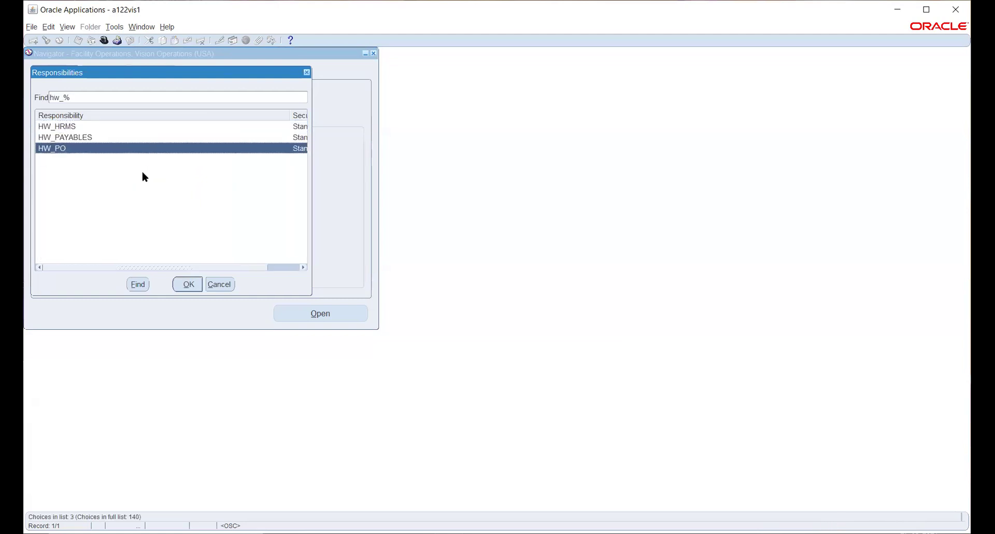
pyautogui.press('Return')
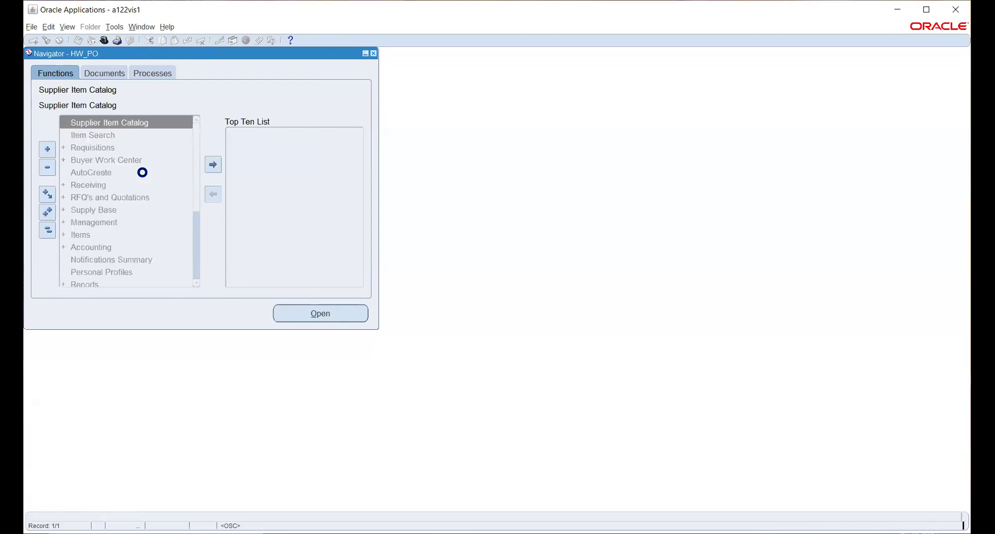
# Step: Open the Financial Options form from the Organizations setup functions of the HW_PO responsibility
pyautogui.scroll(-3, 121, 195)
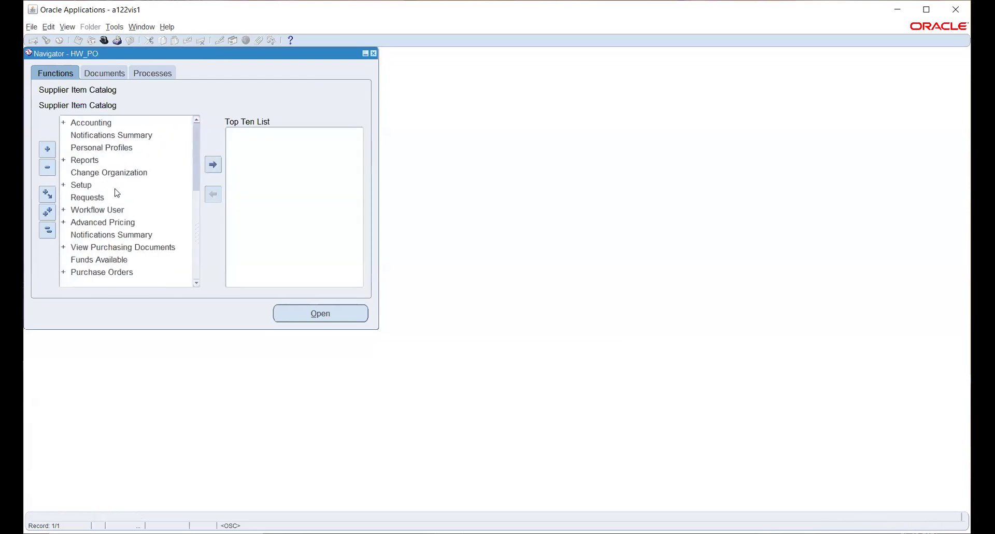
pyautogui.click(83, 184)
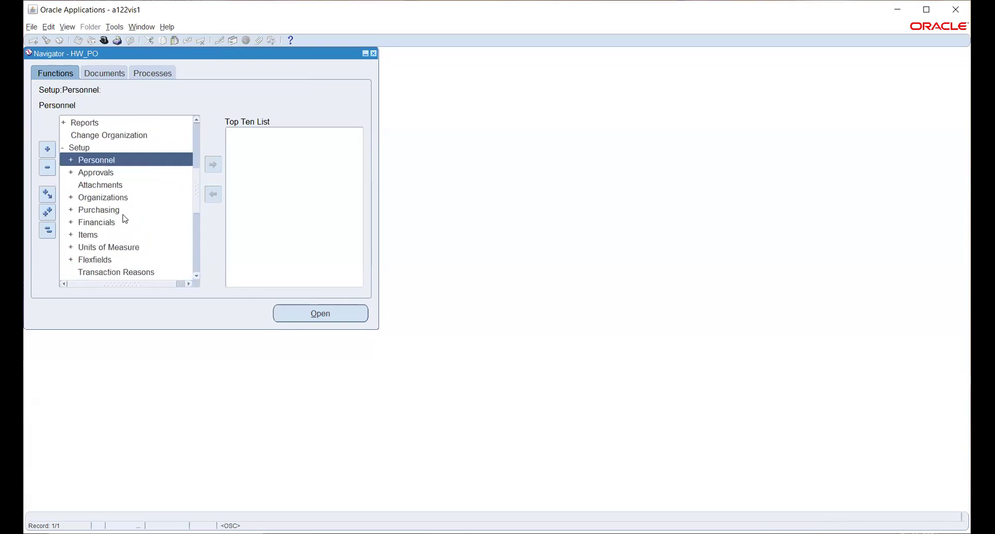
pyautogui.doubleClick(97, 197)
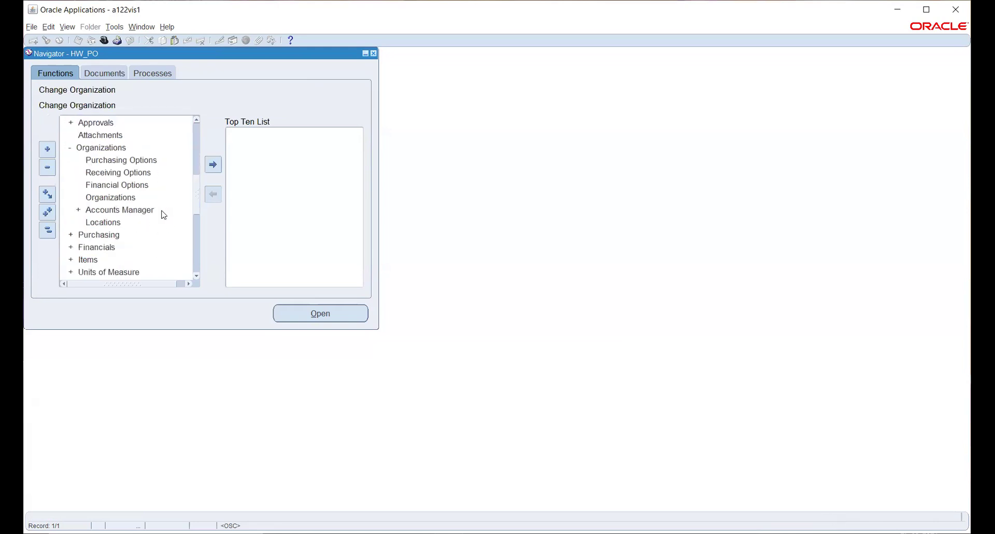
pyautogui.doubleClick(107, 185)
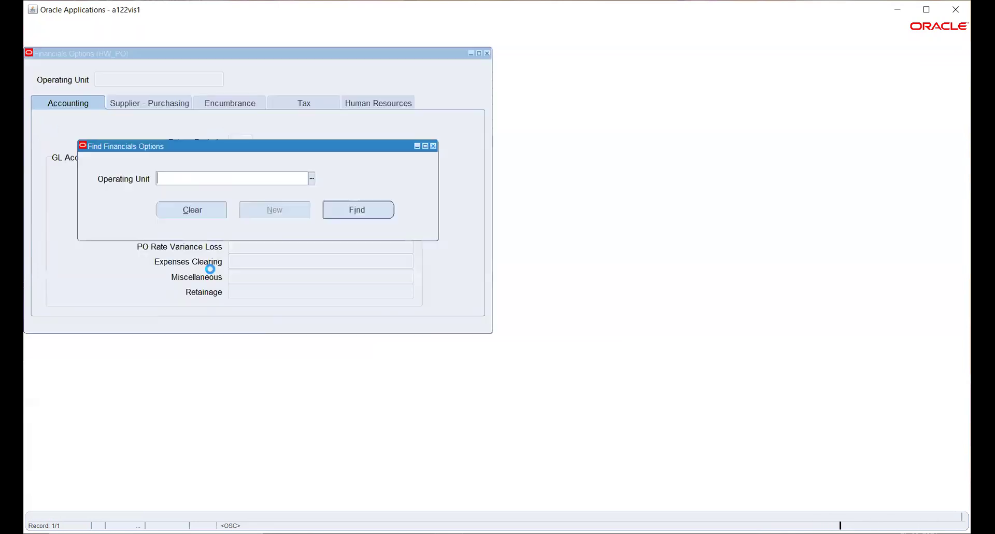
# Step: Choose the operating unit HW_USA and start a new financials options record for it
pyautogui.click(312, 180)
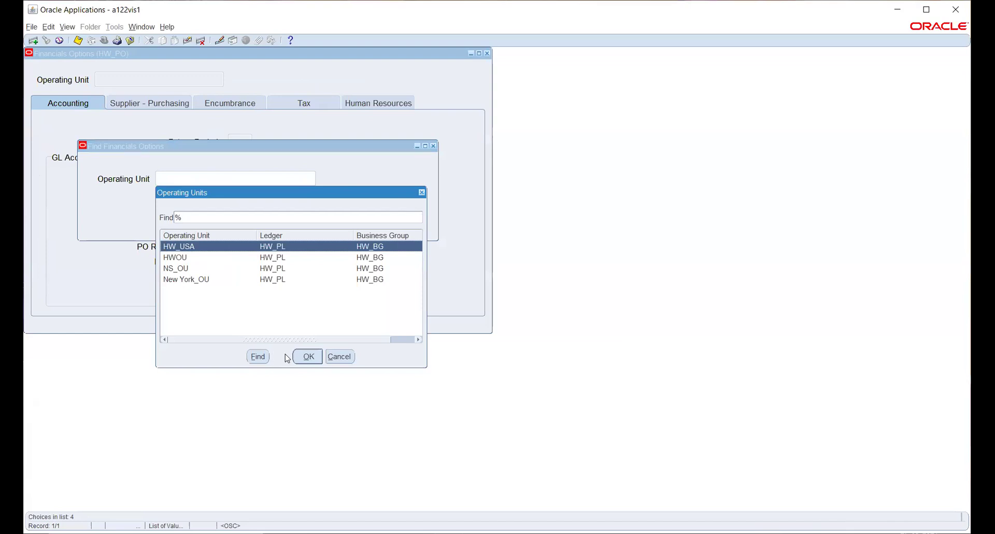
pyautogui.click(307, 357)
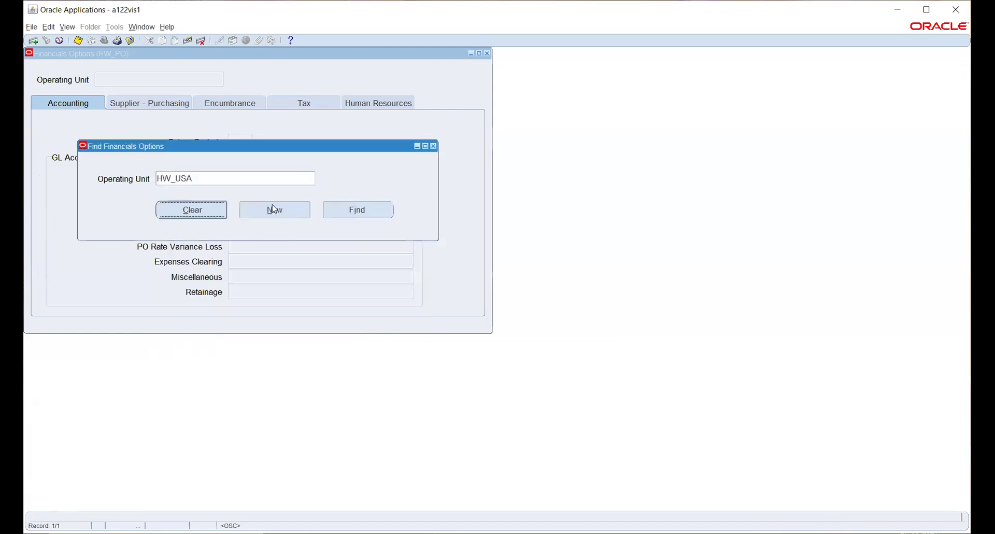
pyautogui.click(264, 208)
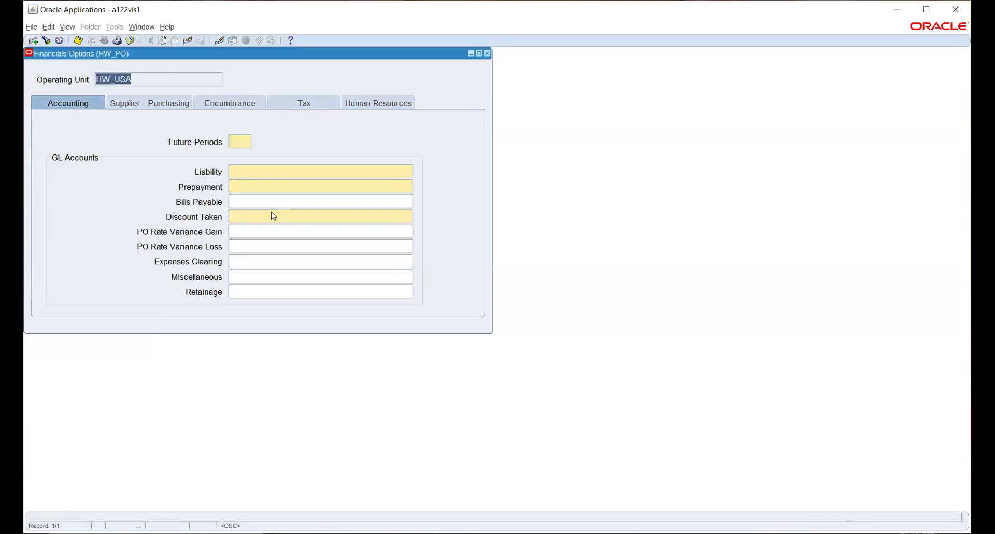
pyautogui.click(238, 142)
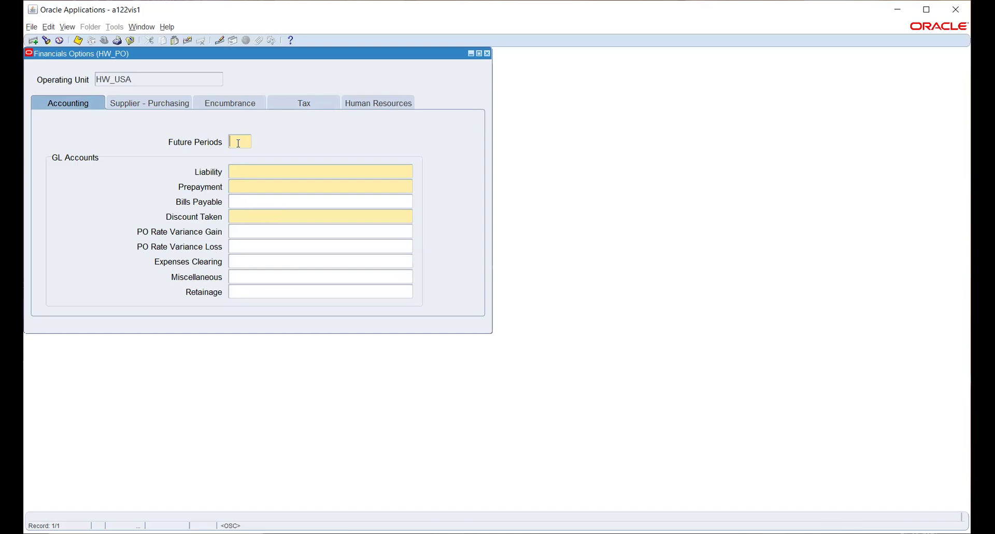
pyautogui.write('1')
pyautogui.press('Tab')
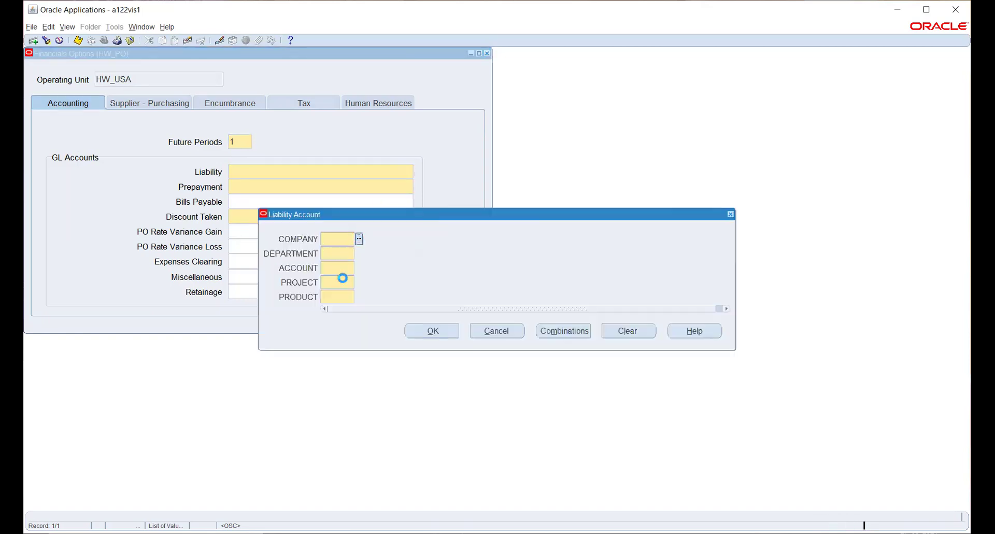
pyautogui.hotkey('ctrl', 'l')
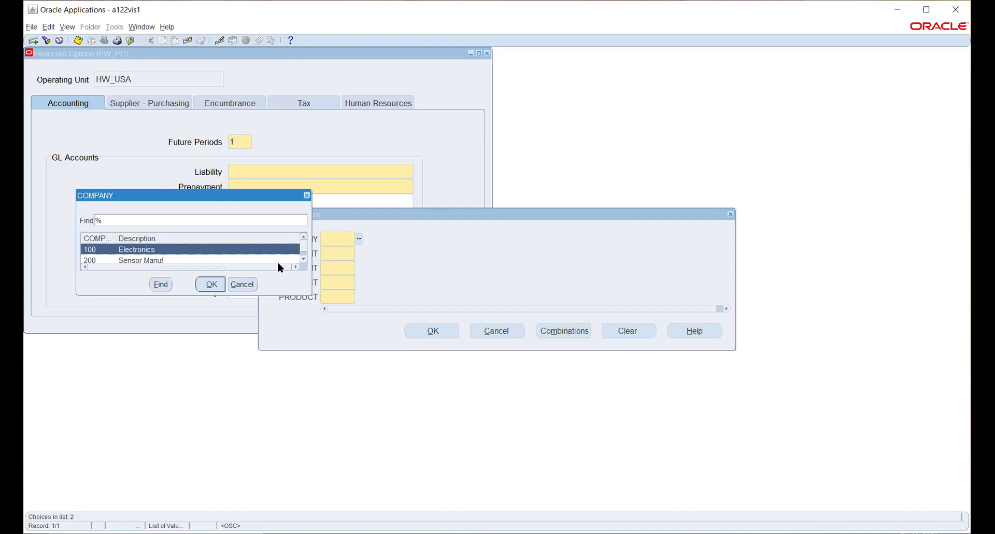
pyautogui.moveTo(266, 295); pyautogui.dragTo(267, 384)
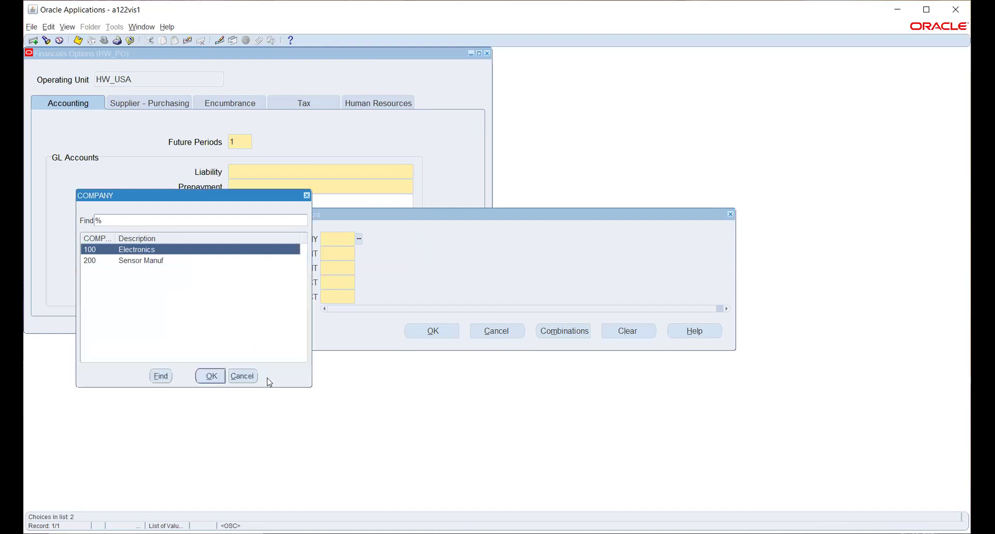
pyautogui.click(211, 376)
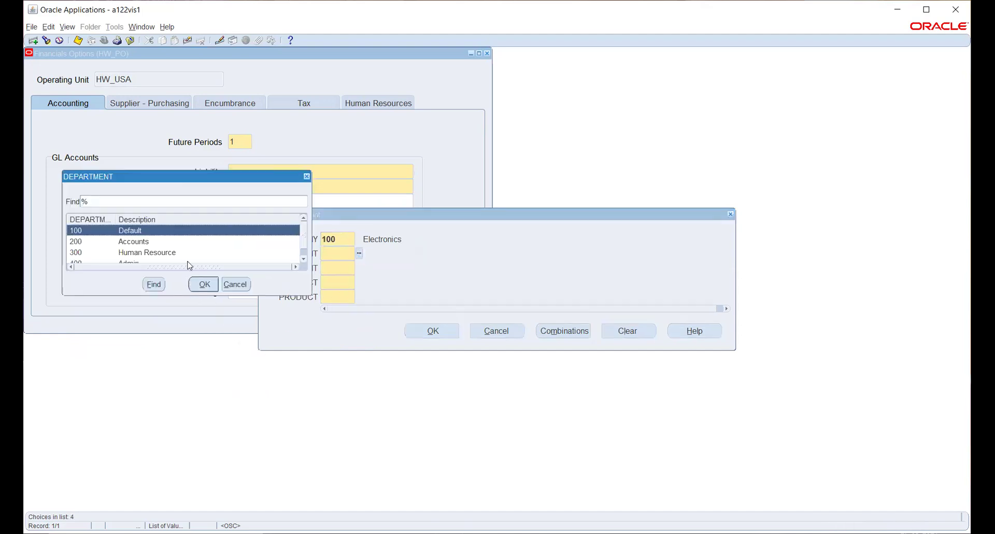
pyautogui.click(155, 242)
pyautogui.click(205, 285)
pyautogui.write('2210')
pyautogui.press('Tab')
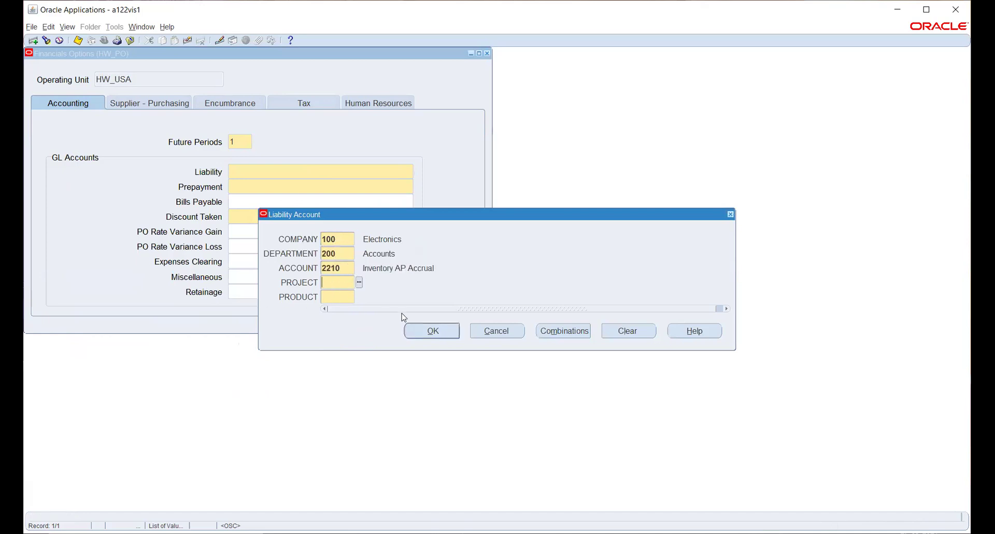
pyautogui.click(347, 265)
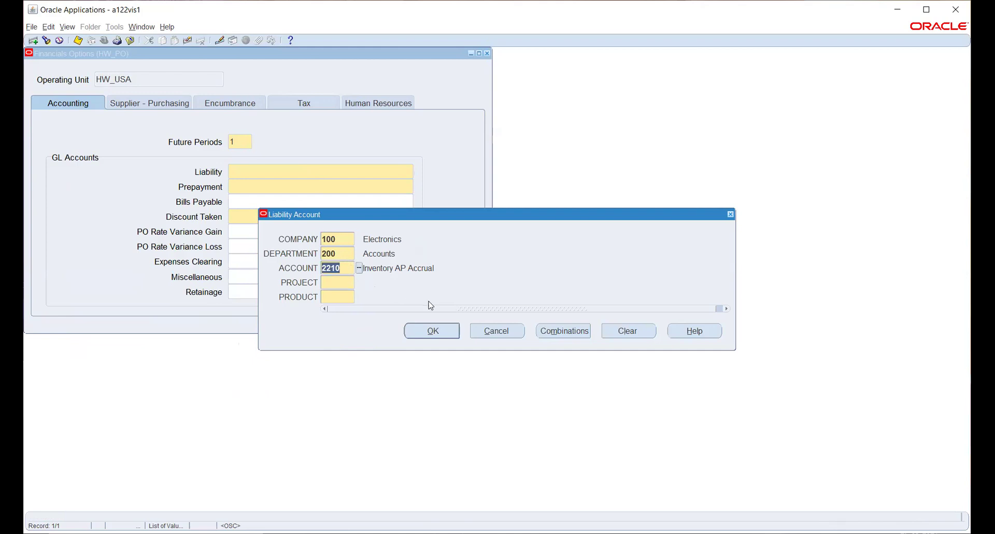
pyautogui.click(508, 333)
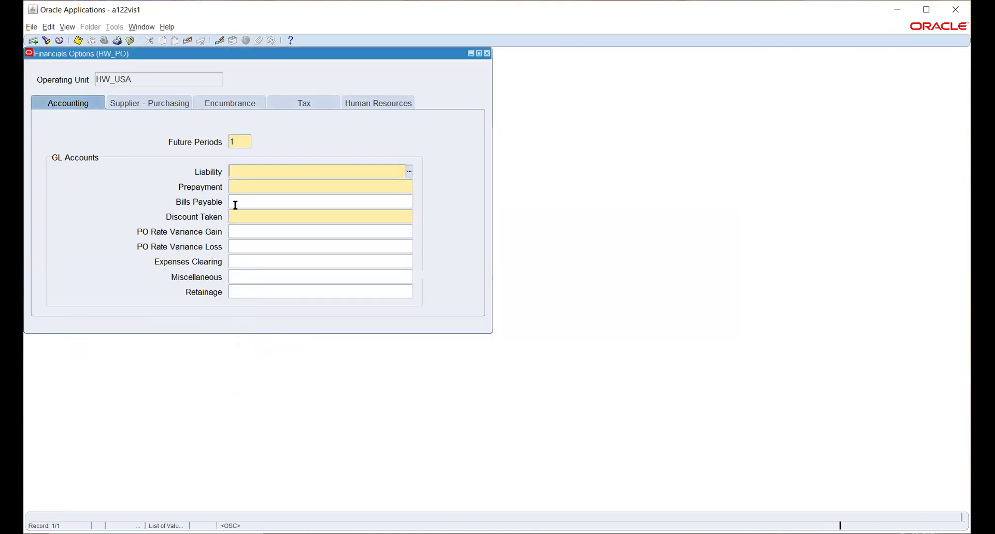
pyautogui.click(487, 54)
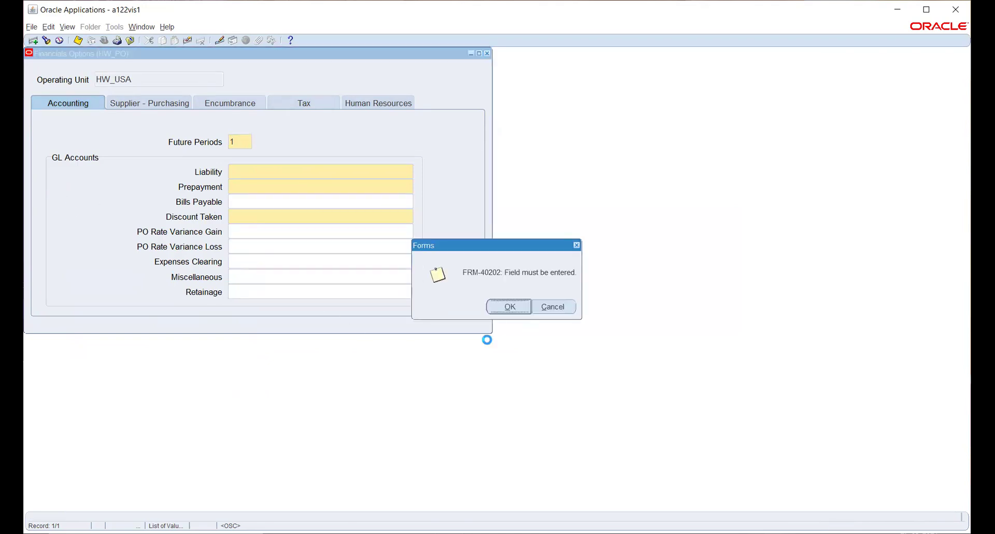
pyautogui.click(508, 307)
pyautogui.click(504, 308)
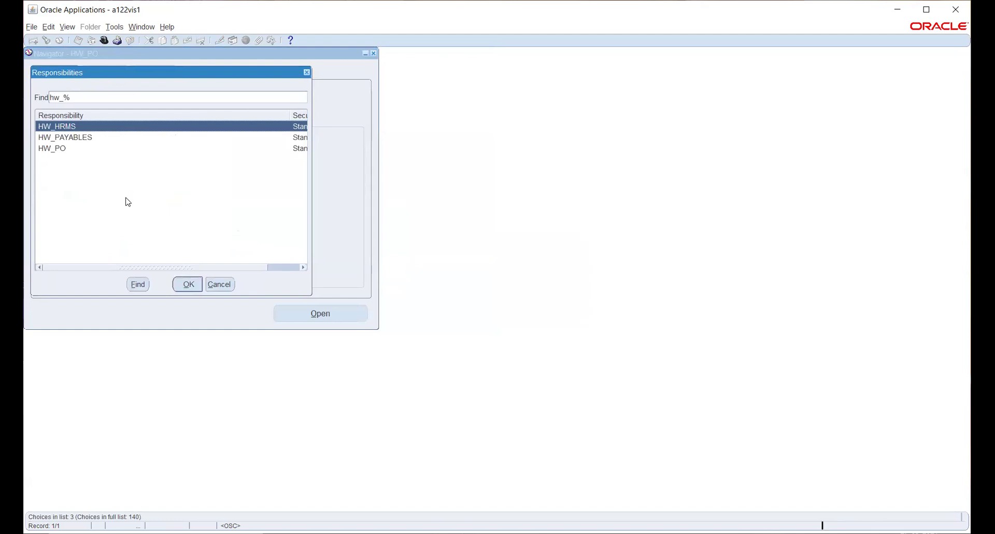
# Step: Filter the responsibilities by g% and change the responsibility to General Ledger, Vision Operations (USA)
pyautogui.press('BackSpace')
pyautogui.press('BackSpace')
pyautogui.press('BackSpace')
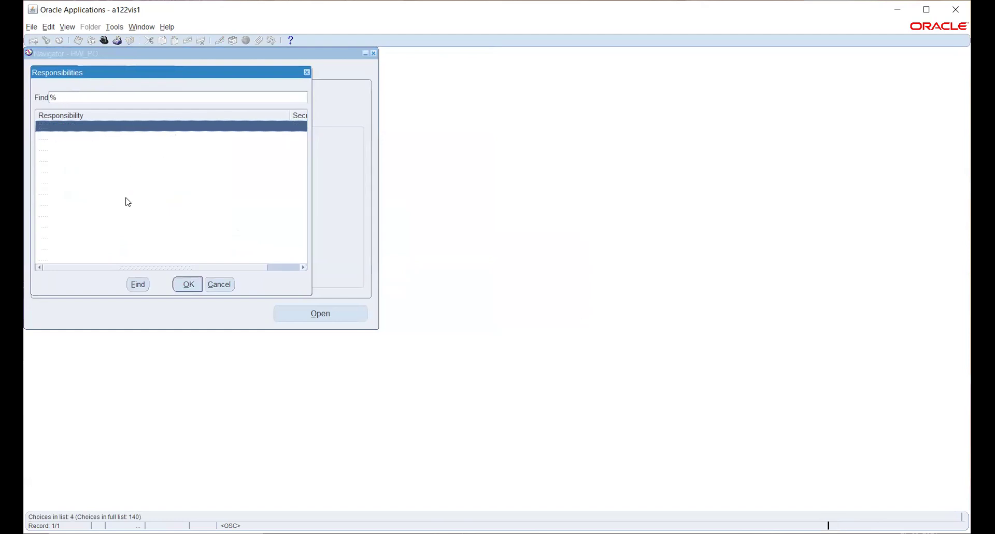
pyautogui.write('g')
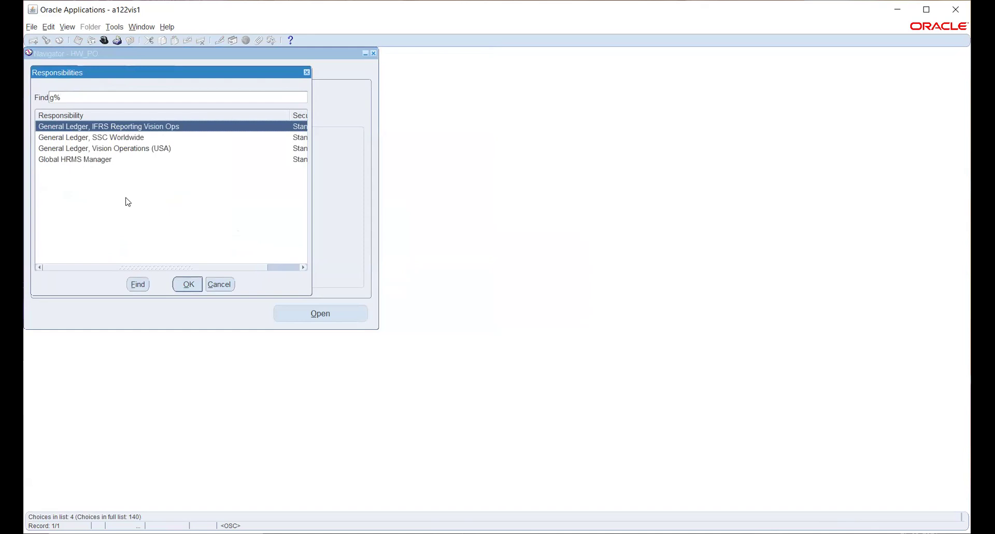
pyautogui.press('Down')
pyautogui.press('Down')
pyautogui.press('Return')
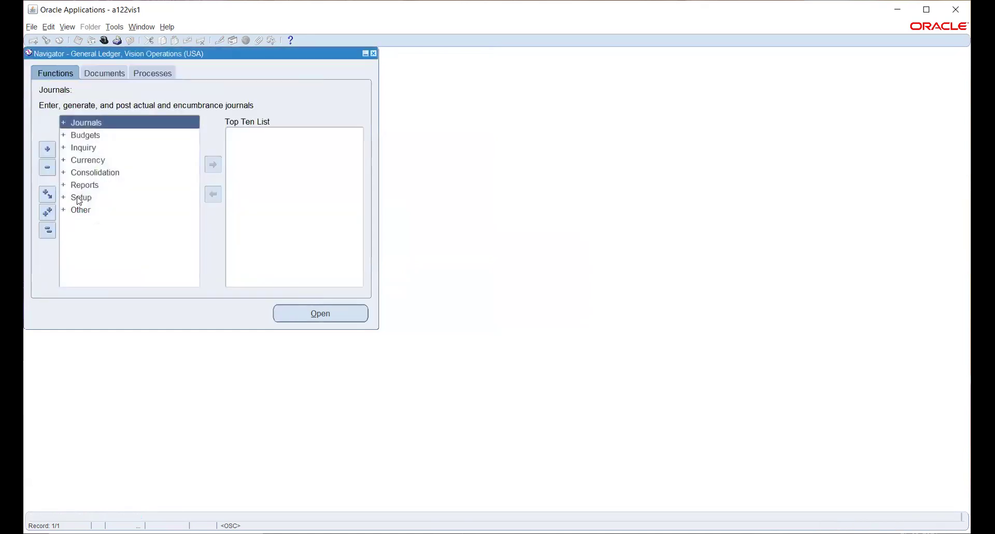
# Step: Open the Values form for key flexfields from the Financials setup functions
pyautogui.doubleClick(79, 201)
pyautogui.doubleClick(98, 213)
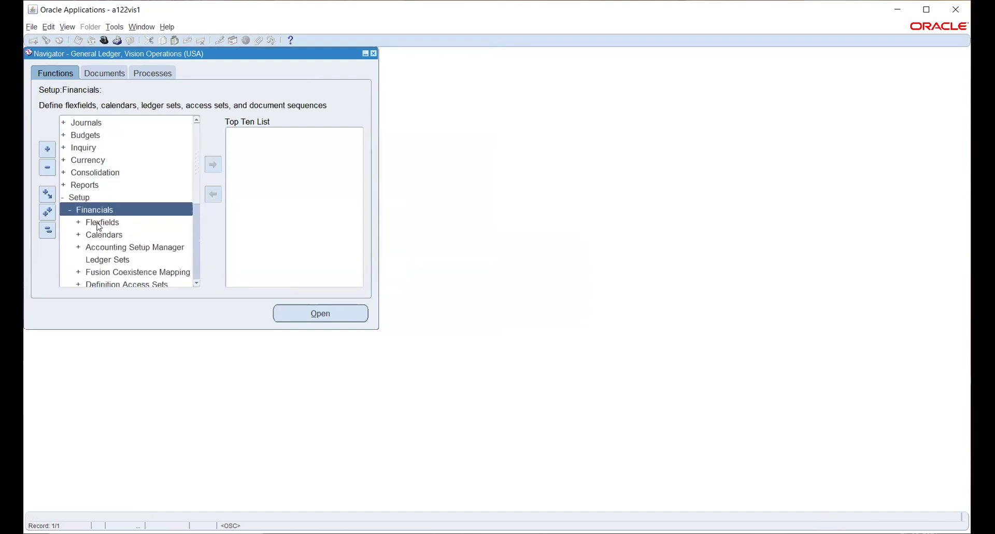
pyautogui.doubleClick(100, 223)
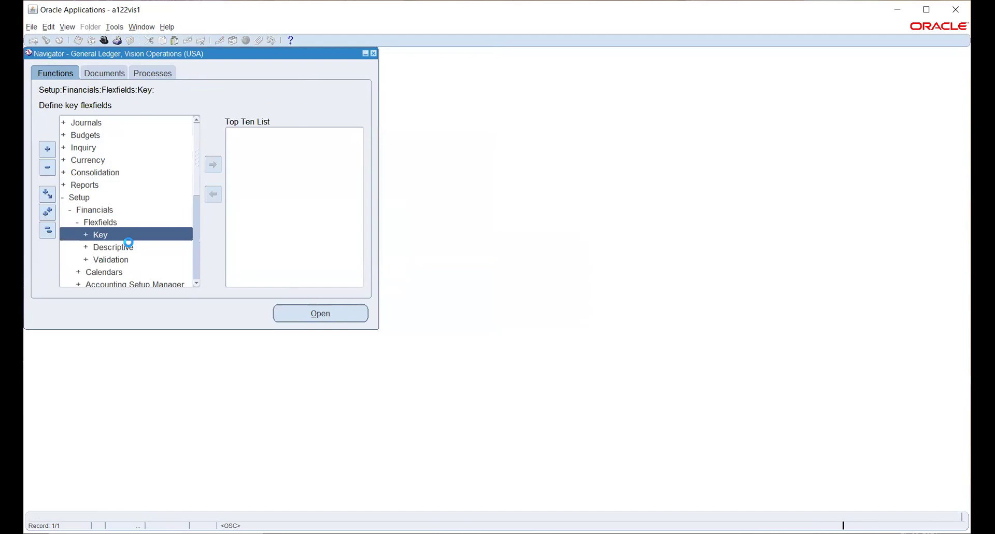
pyautogui.doubleClick(107, 235)
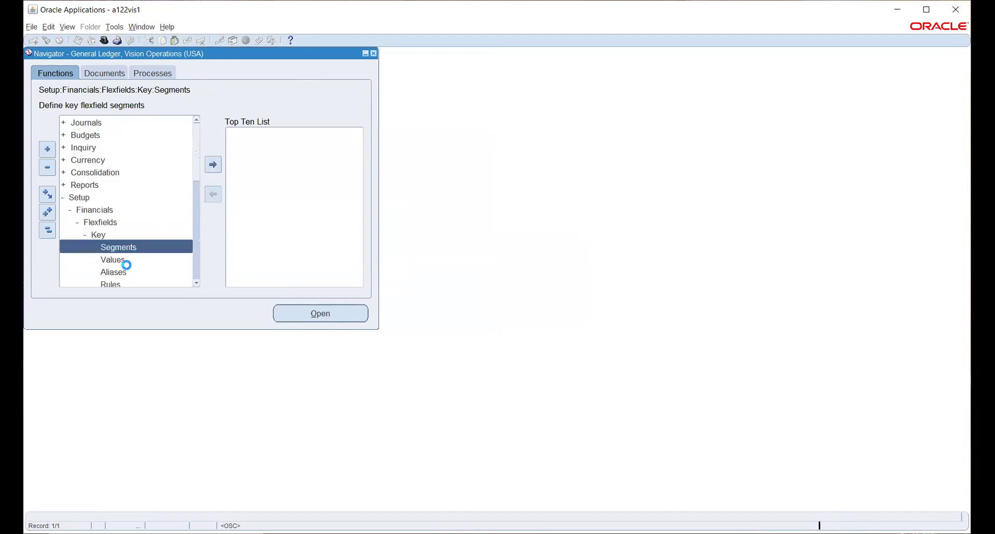
pyautogui.click(116, 259)
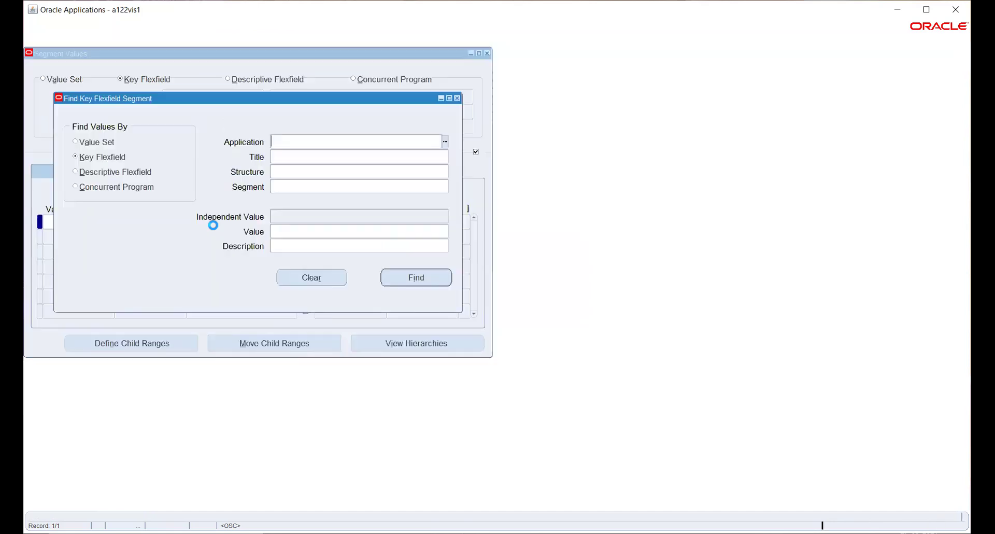
# Step: Find the segment values for application General Ledger, title Accounting Flexfield, structure HW_COA and segment ACCOUNT
pyautogui.write('gener')
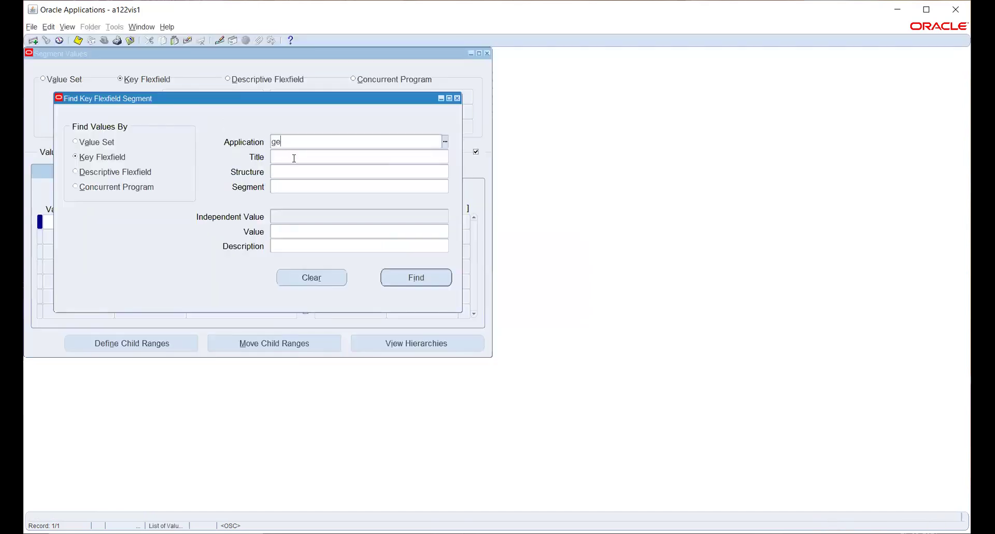
pyautogui.press('Tab')
pyautogui.write('acc')
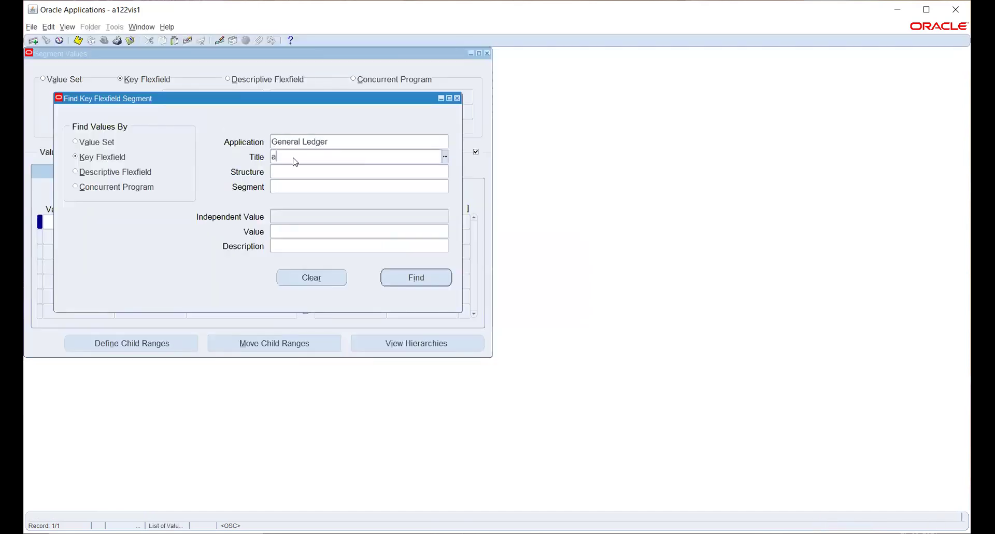
pyautogui.write('HW_COA')
pyautogui.press('Tab')
pyautogui.write('account')
pyautogui.press('Tab')
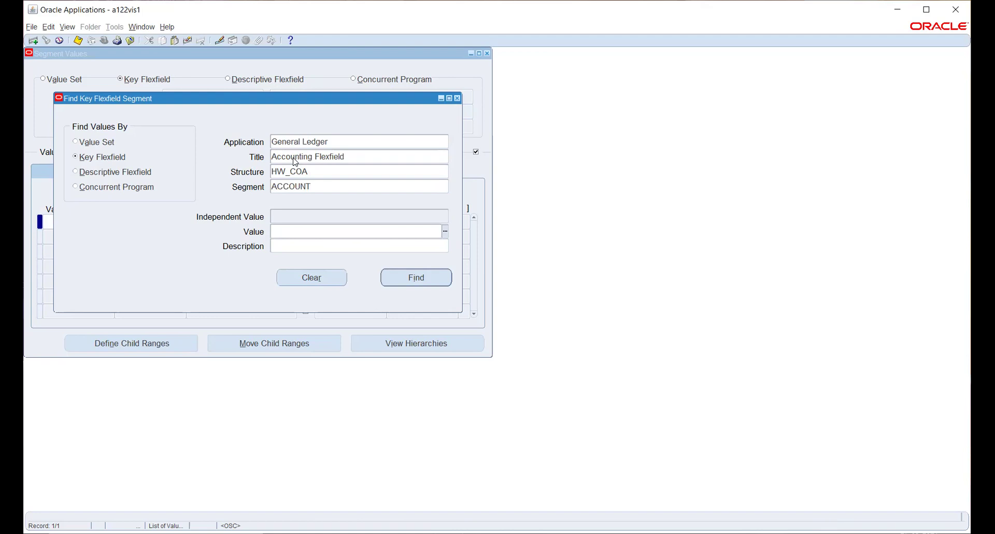
pyautogui.click(409, 285)
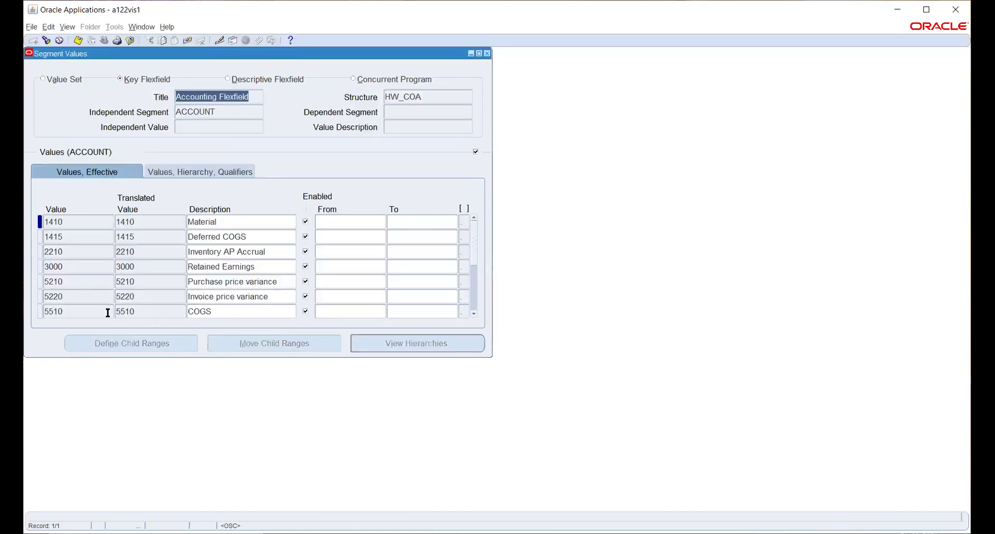
# Step: Start a new record after the COGS account value and try to enter 5220 as its value
pyautogui.click(104, 310)
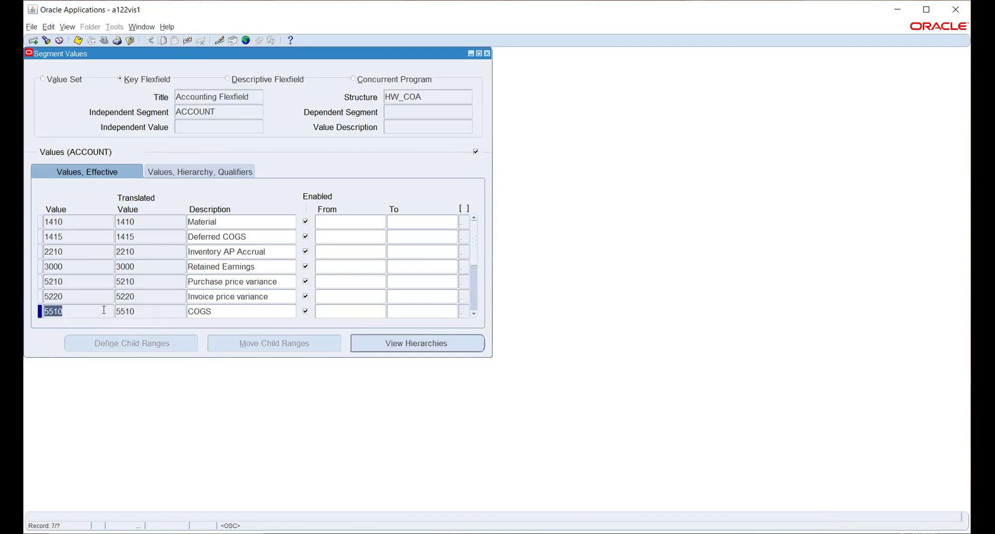
pyautogui.press('Down')
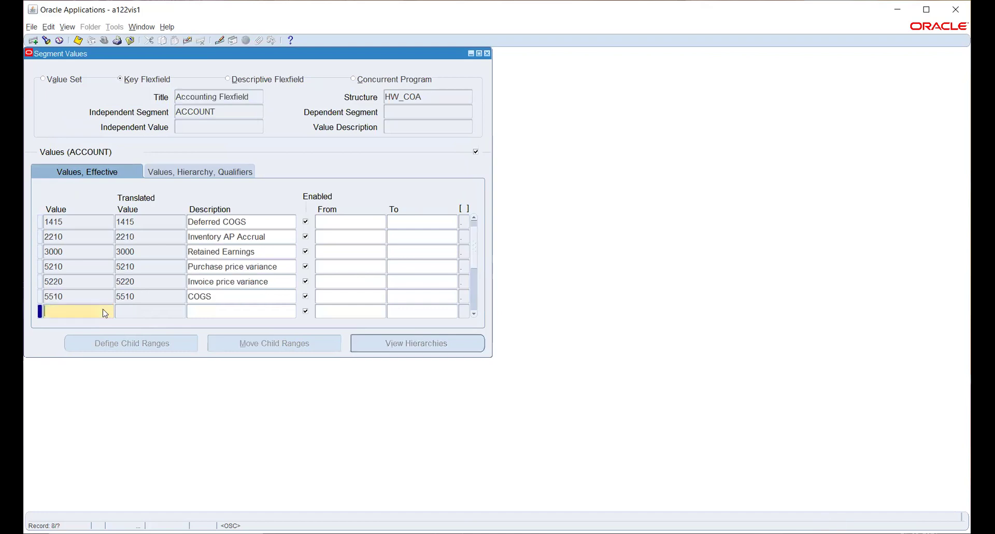
pyautogui.write('3100')
pyautogui.write('5220')
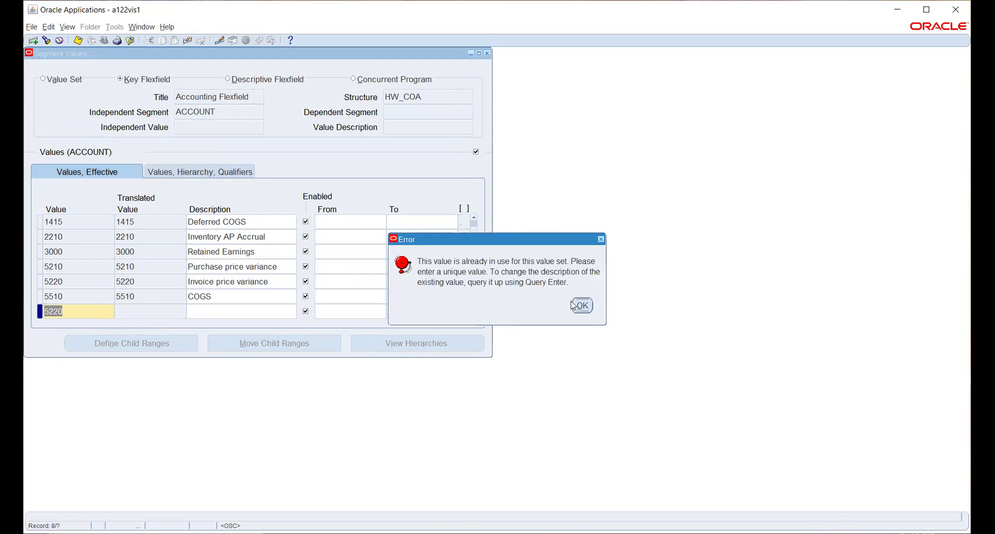
pyautogui.click(581, 305)
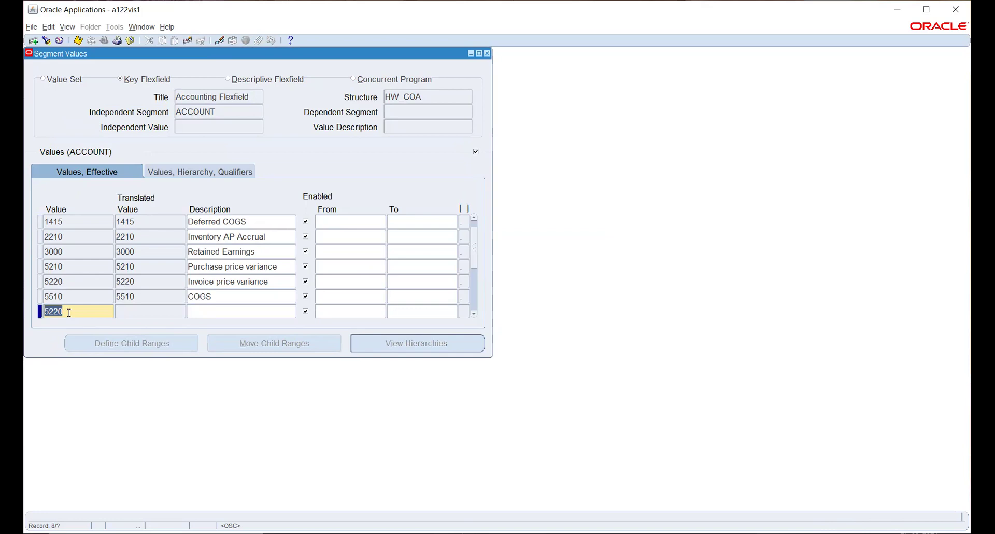
# Step: Enter the new account value as 2220 with the description Liability and set its account type qualifier to Liability
pyautogui.write('2220')
pyautogui.press('Tab')
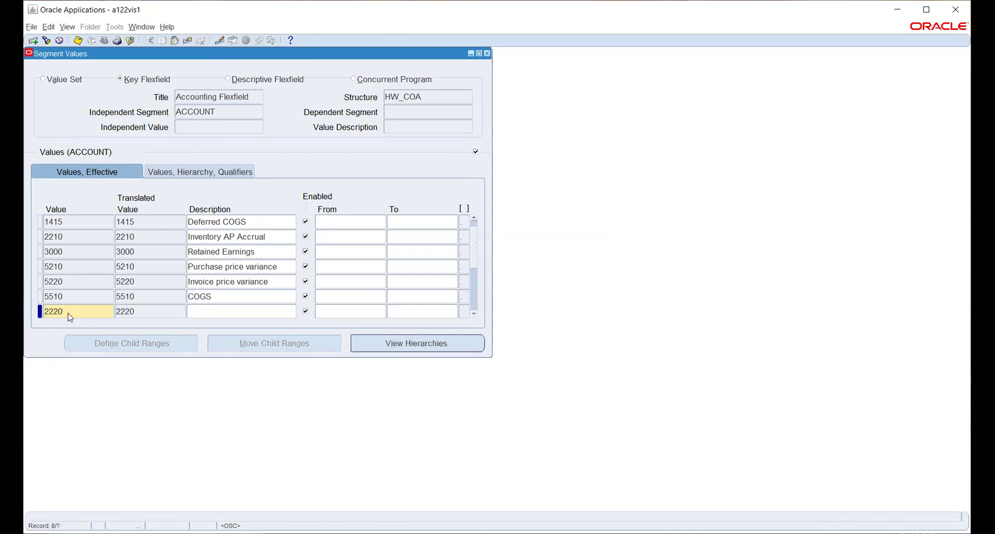
pyautogui.write('Liability')
pyautogui.press('Tab')
pyautogui.click(166, 170)
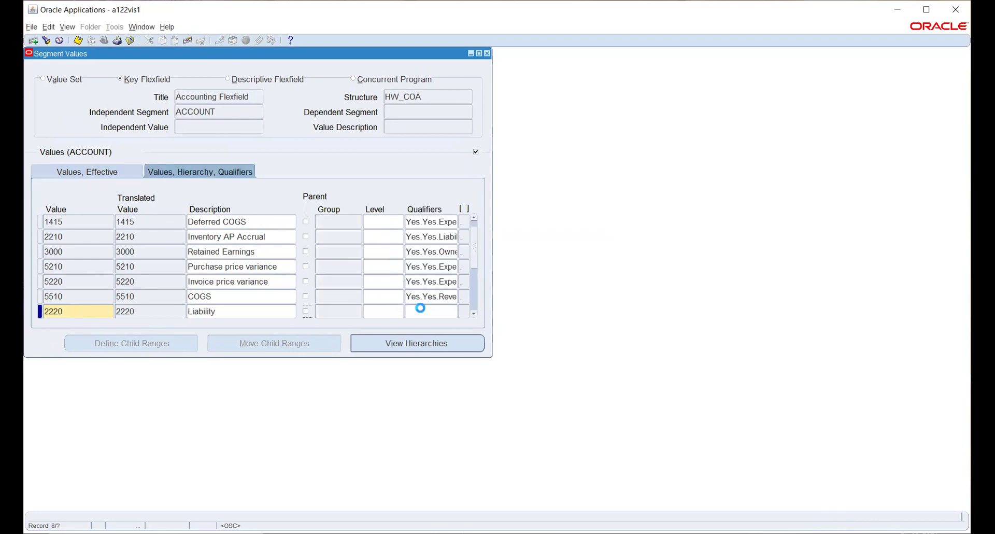
pyautogui.click(536, 270)
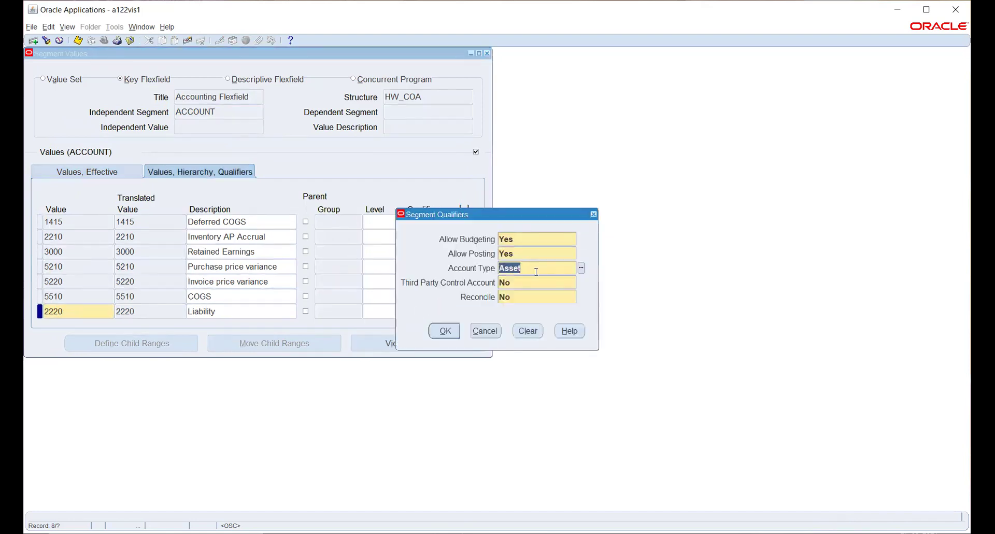
pyautogui.write('L')
pyautogui.press('Tab')
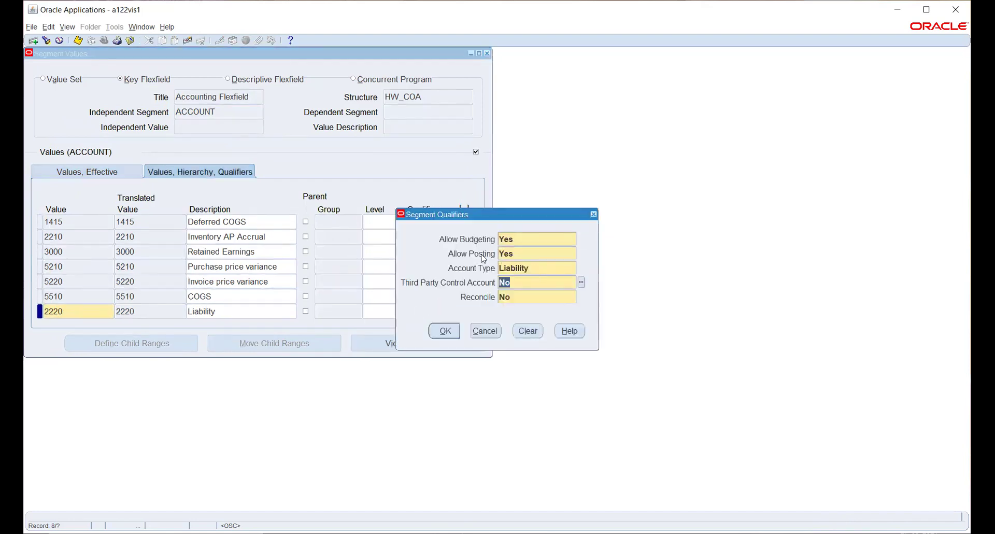
pyautogui.click(445, 331)
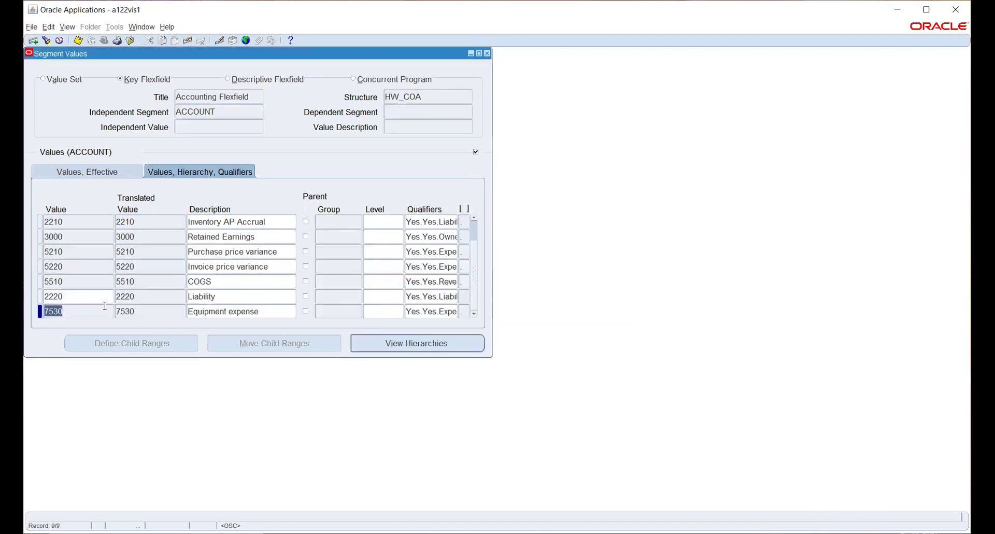
# Step: Add account value 2221 with the description Prepayment, accept the segment qualifiers with account type Asset, and save
pyautogui.press('Down')
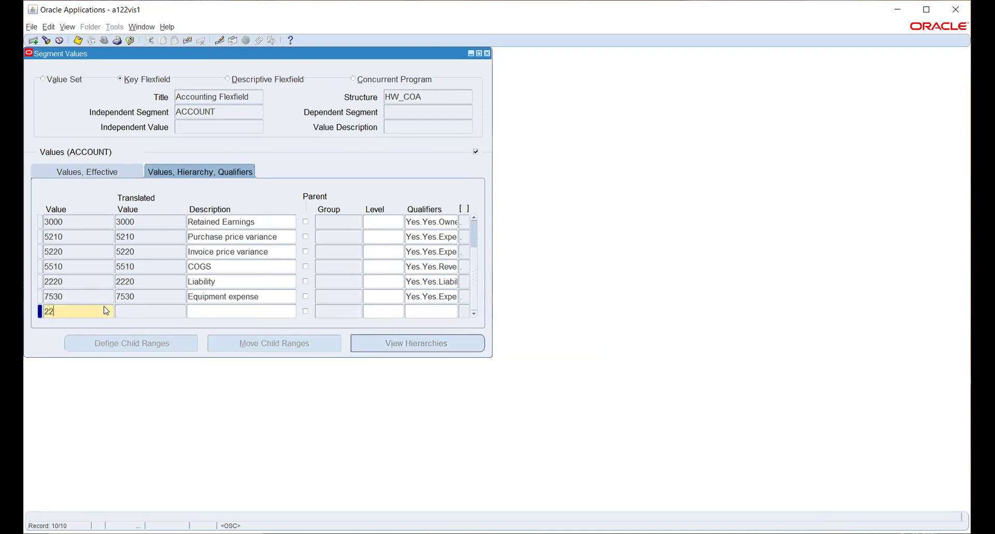
pyautogui.press('Tab')
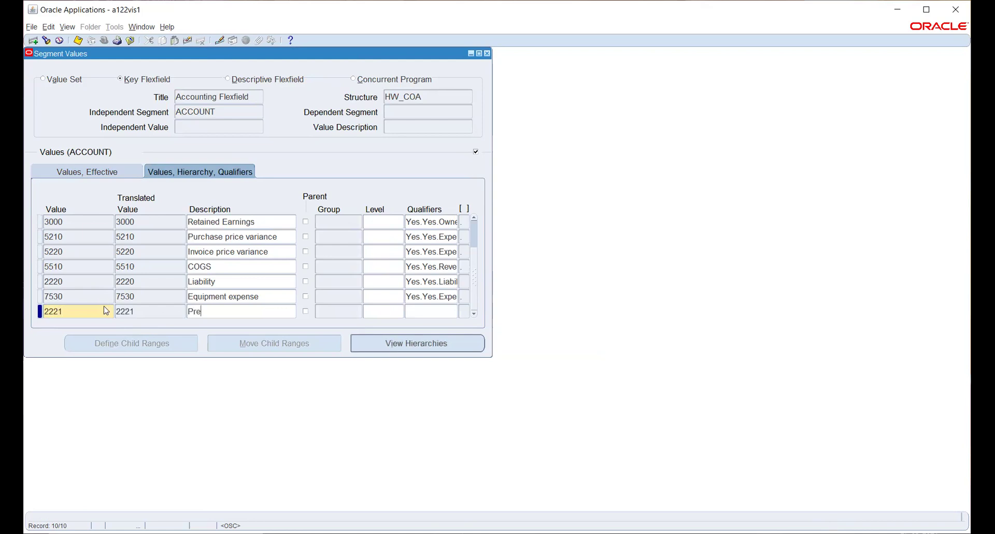
pyautogui.write('Prepayment')
pyautogui.press('Tab')
pyautogui.click(205, 170)
pyautogui.click(427, 313)
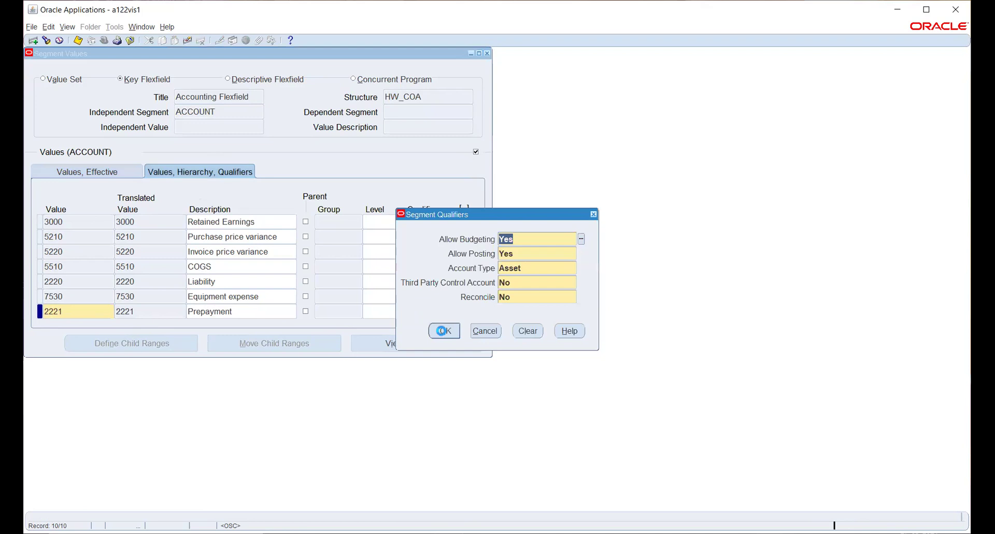
pyautogui.click(443, 330)
pyautogui.click(469, 305)
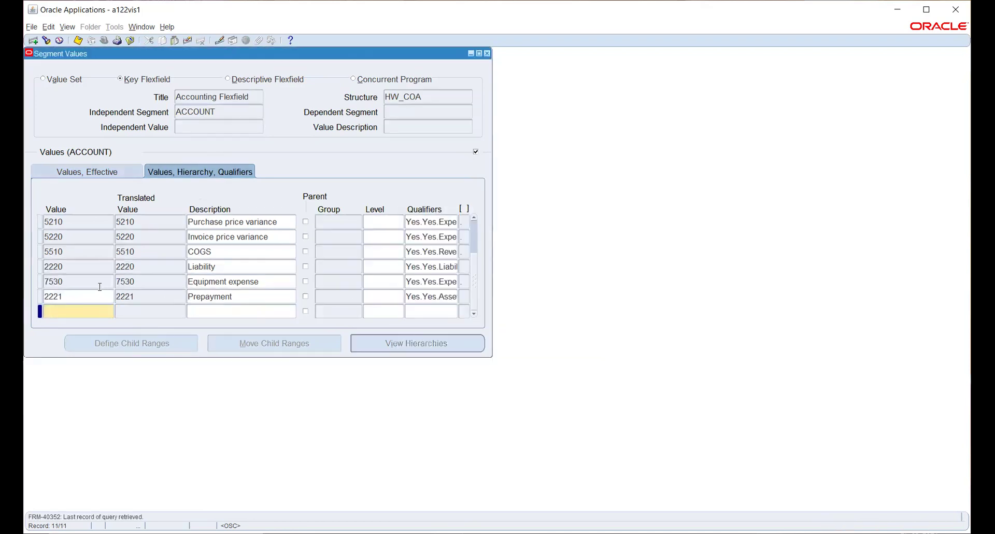
pyautogui.hotkey('ctrl', 's')
# Step: Add account value 2222 with the description Discount taken and set its account type qualifier to Expense
pyautogui.write('2222')
pyautogui.press('Tab')
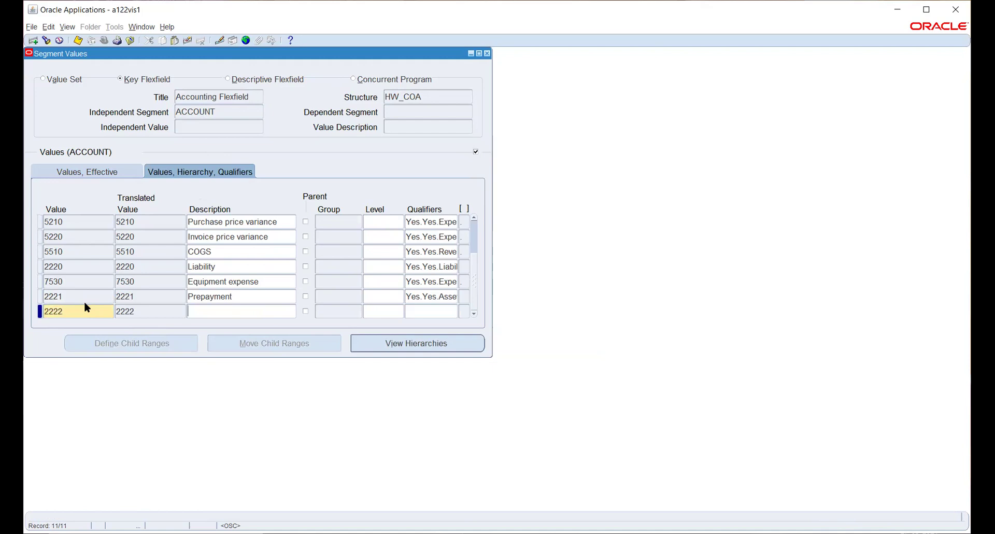
pyautogui.write('Discount taken')
pyautogui.press('Tab')
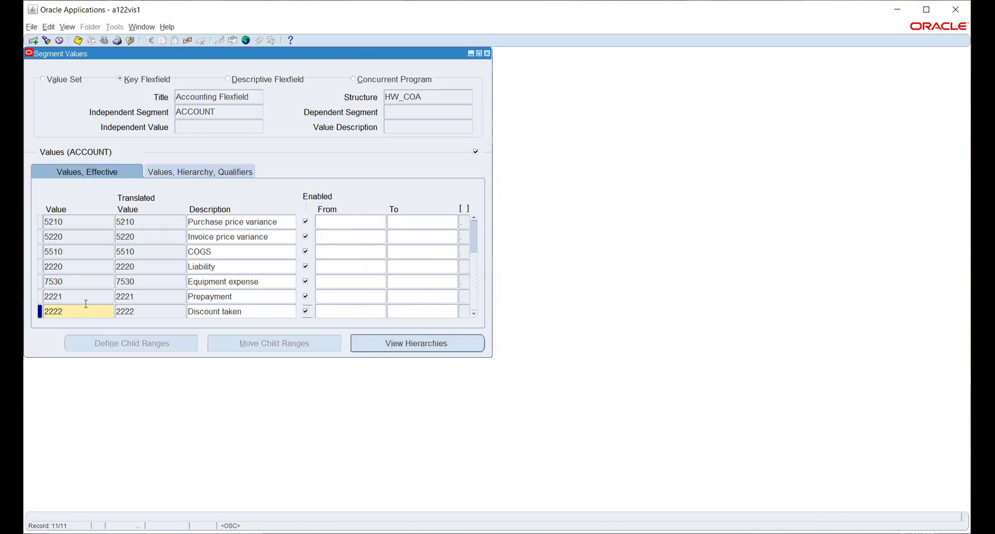
pyautogui.click(241, 176)
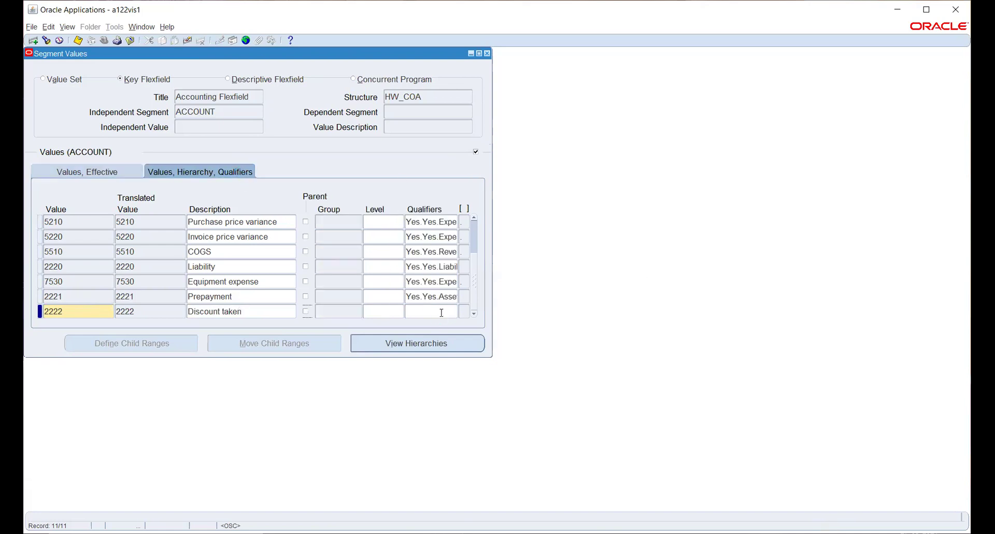
pyautogui.click(538, 267)
pyautogui.write('e')
pyautogui.press('Tab')
pyautogui.click(444, 331)
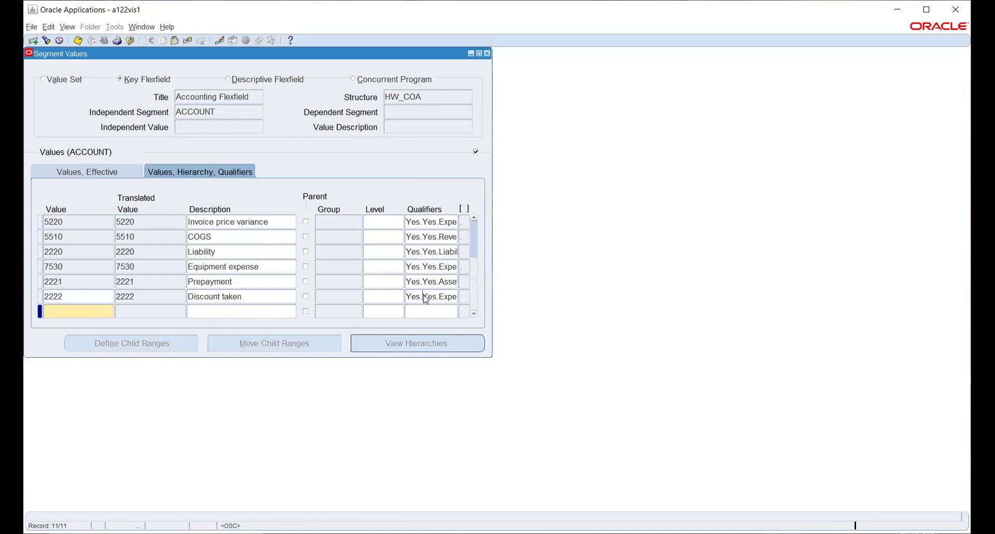
# Step: Accept the Flexfield Segment Values context for account value 2222 and save the record
pyautogui.click(443, 331)
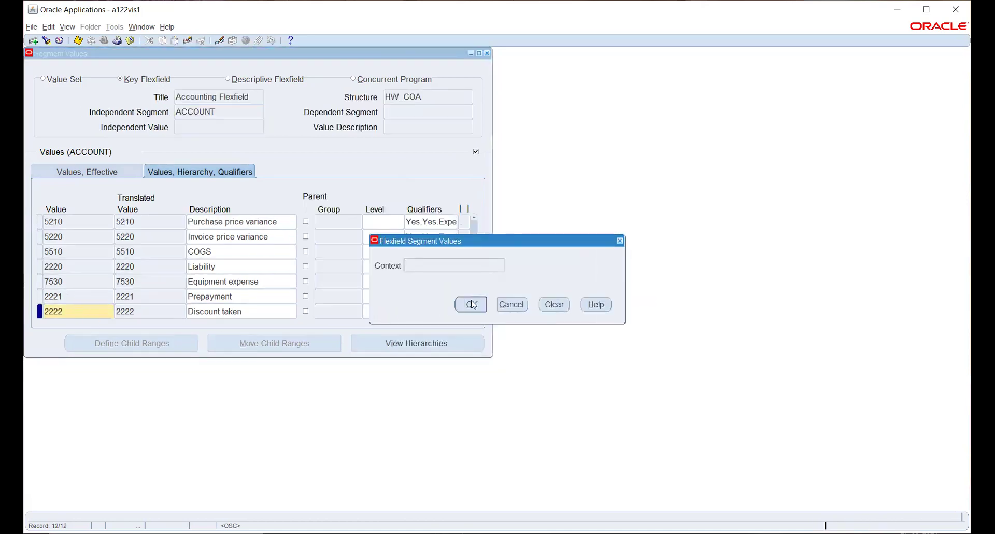
pyautogui.press('Return')
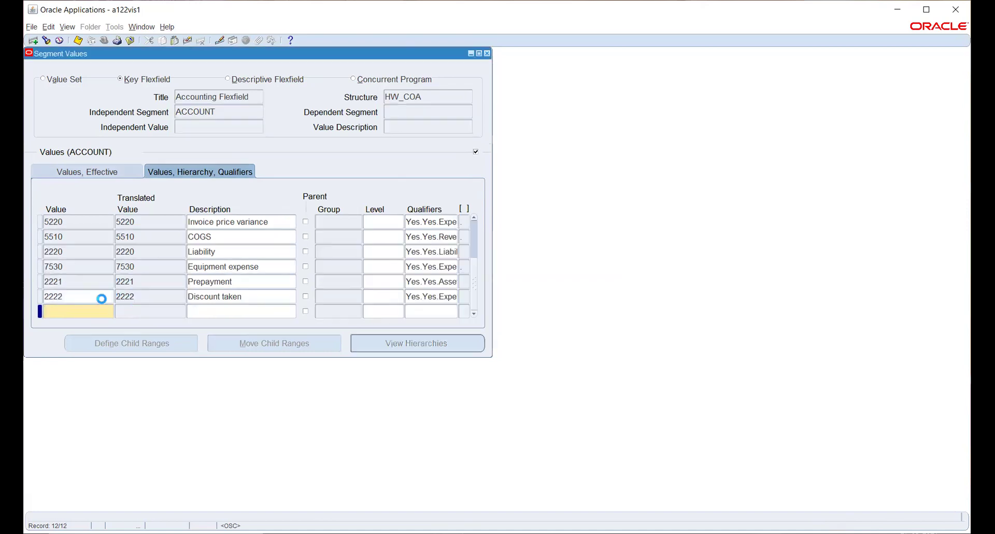
pyautogui.press('Up')
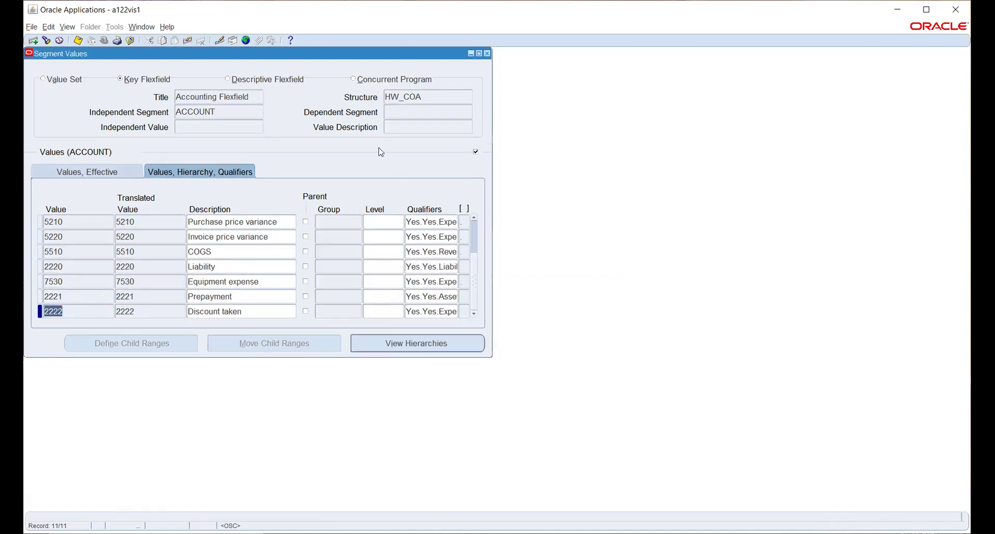
pyautogui.hotkey('ctrl', 's')
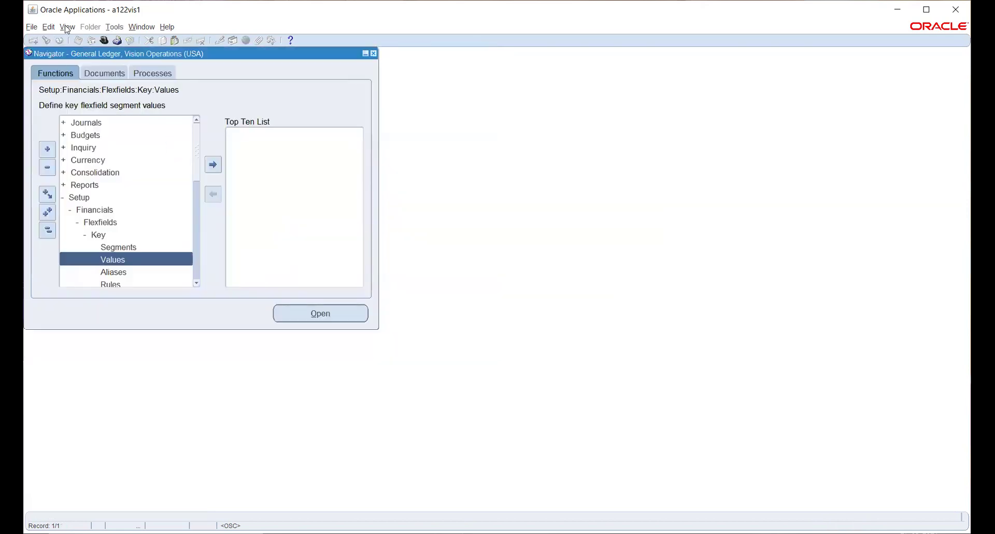
# Step: Find the concurrent requests and refresh them to check the phase and status of the value set hierarchy compilation
pyautogui.click(67, 27)
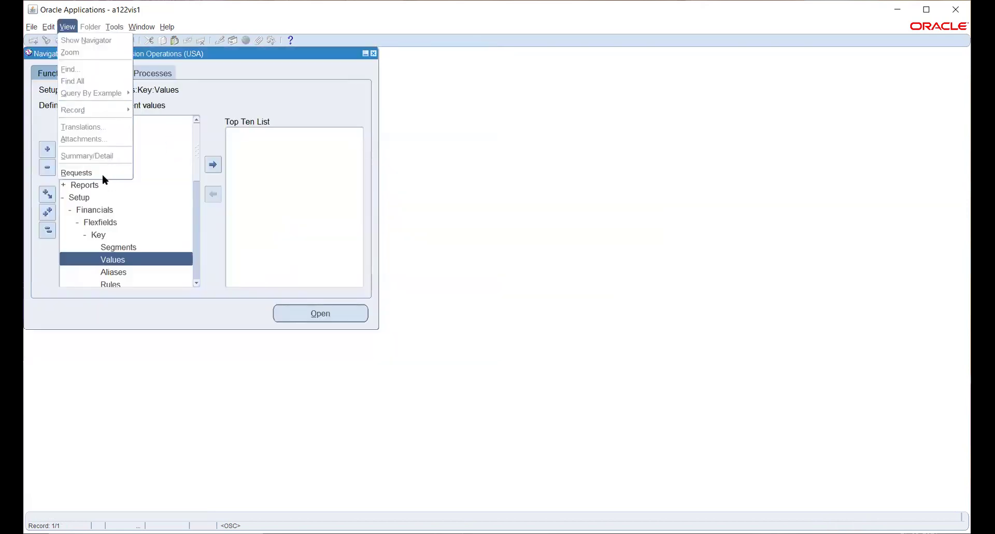
pyautogui.click(102, 171)
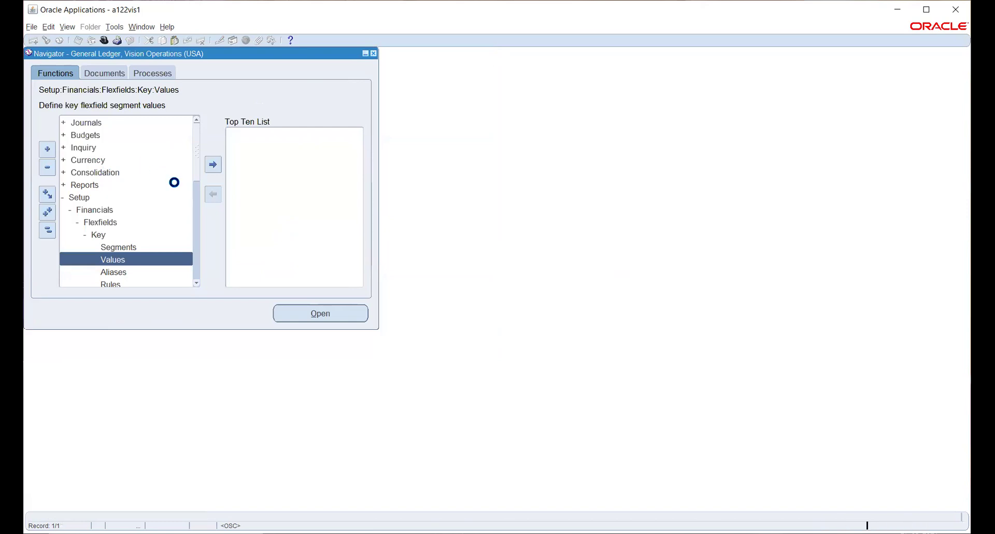
pyautogui.click(406, 337)
pyautogui.click(86, 77)
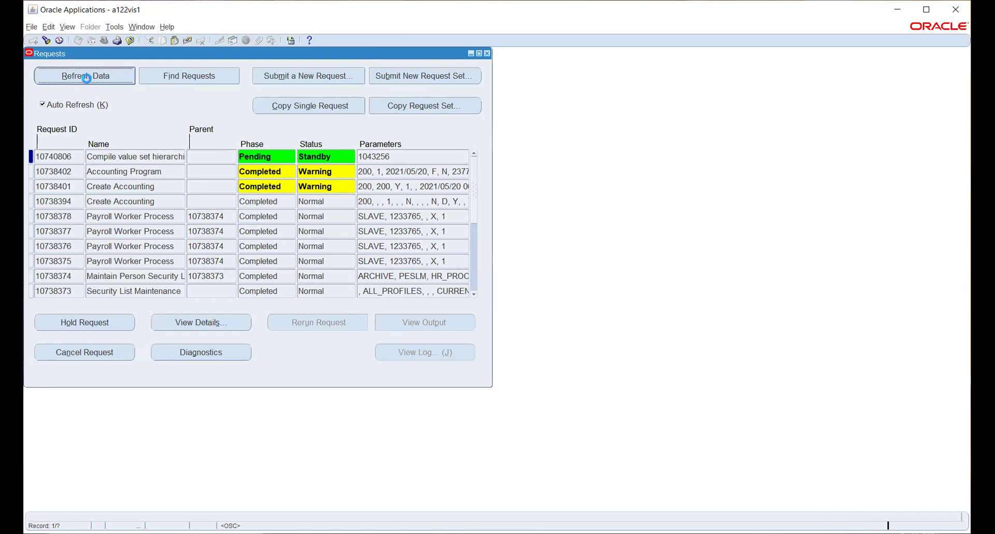
pyautogui.click(123, 79)
# Step: Switch from the General Ledger responsibility to HW_PO
pyautogui.press('F4')
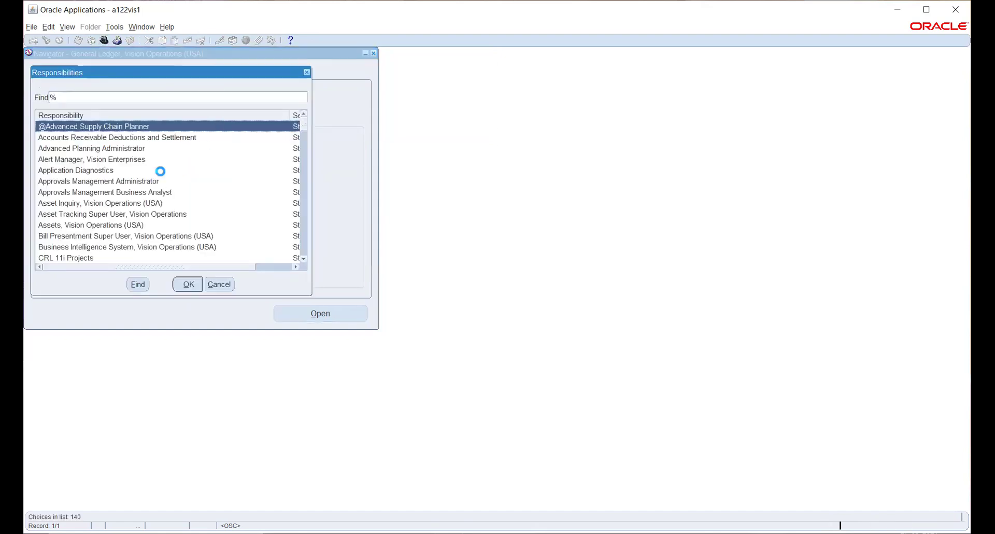
pyautogui.write('hw_')
pyautogui.press('Down')
pyautogui.press('Down')
pyautogui.press('Return')
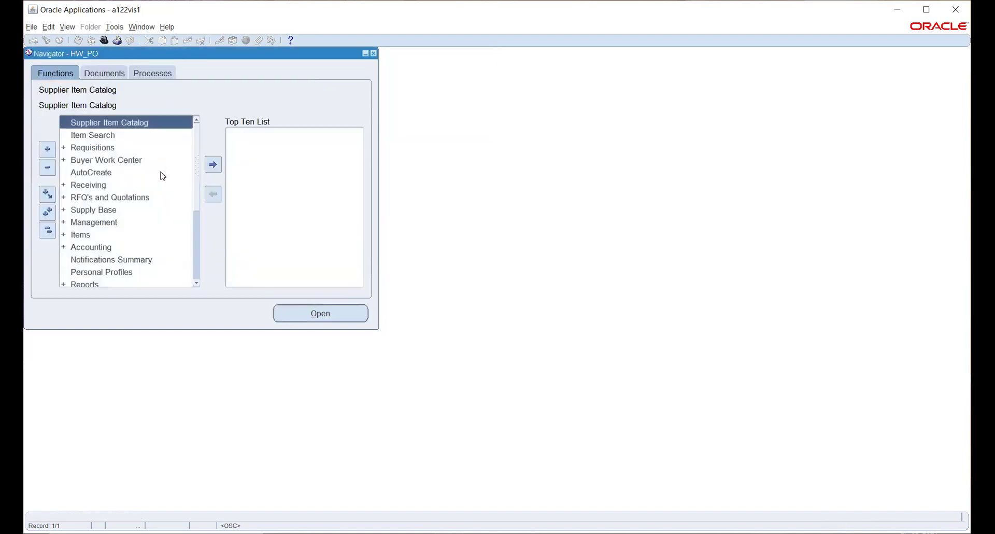
# Step: Open the Financial Options from the Organizations setup functions for operating unit HW_USA
pyautogui.scroll(-3, 170, 185)
pyautogui.click(96, 185)
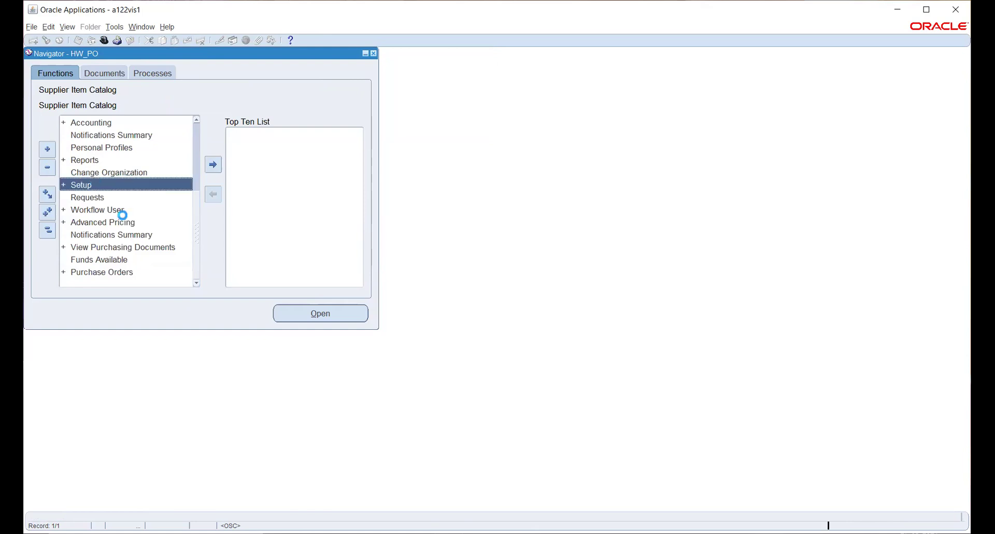
pyautogui.scroll(-2, 140, 223)
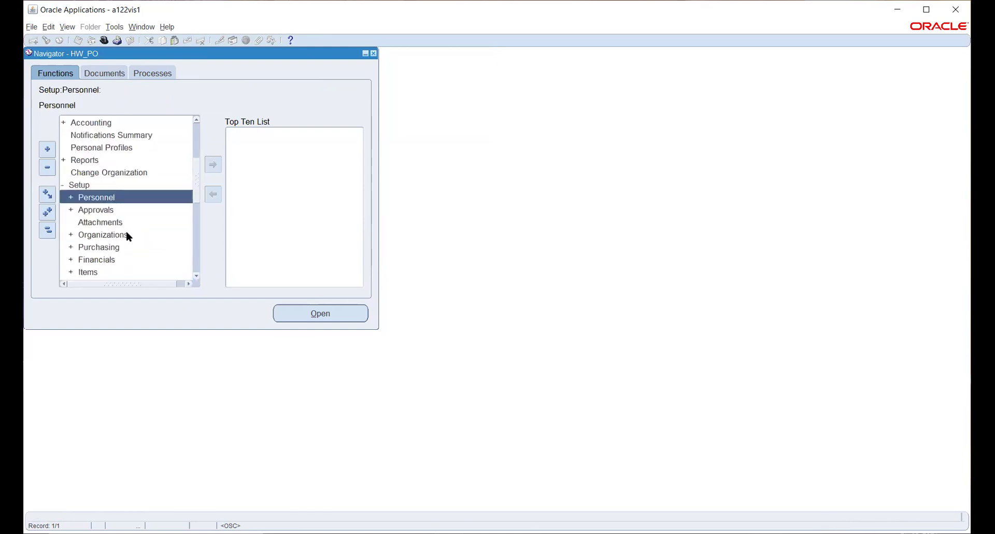
pyautogui.doubleClick(114, 236)
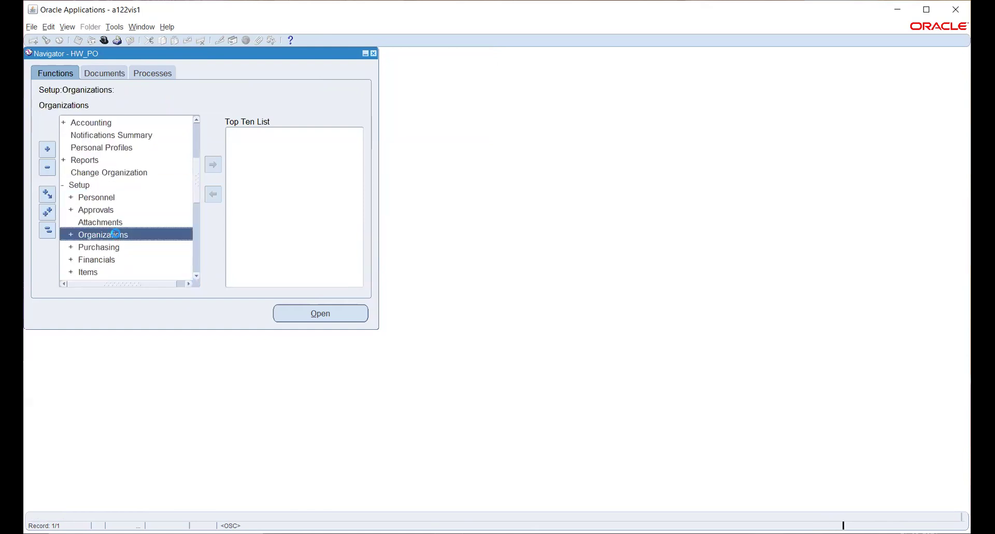
pyautogui.scroll(-3, 119, 220)
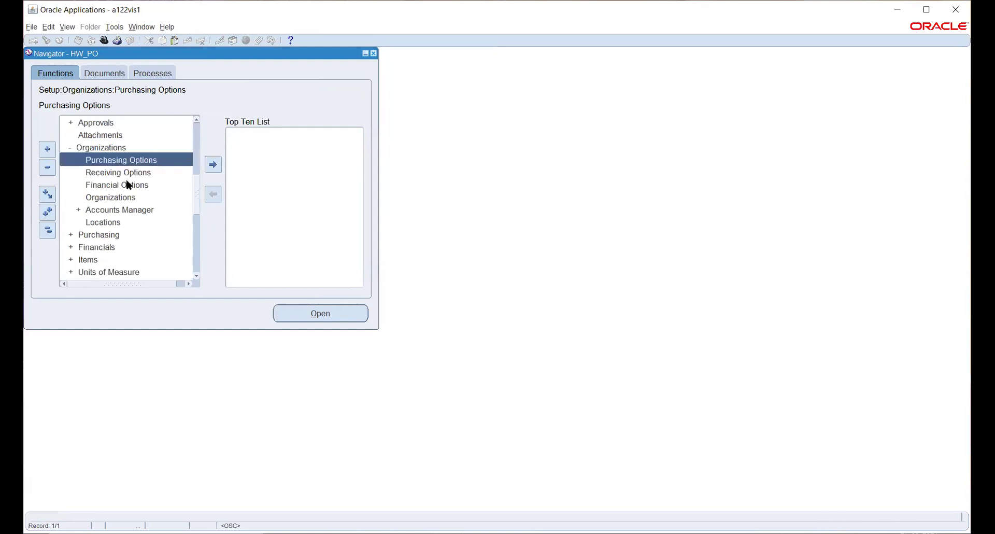
pyautogui.doubleClick(120, 186)
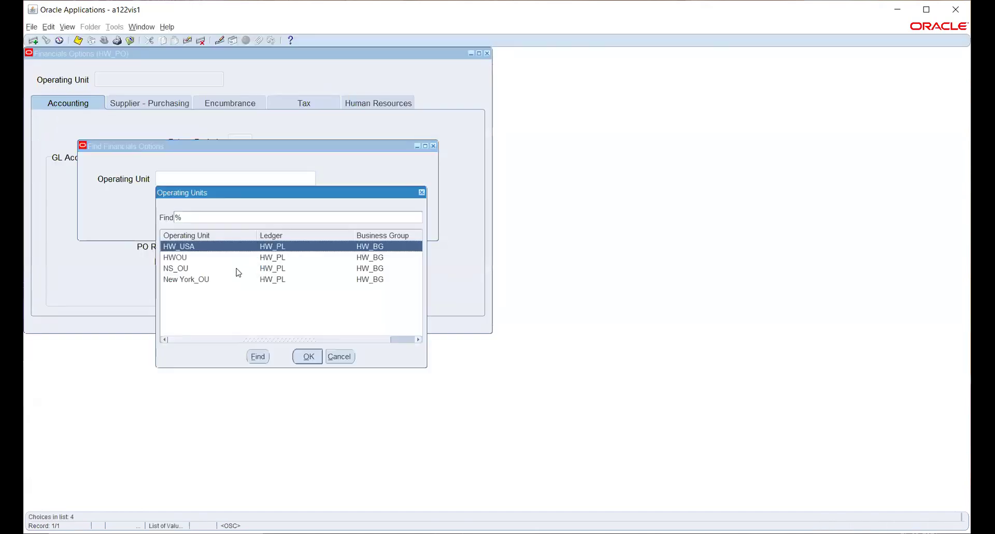
pyautogui.click(301, 356)
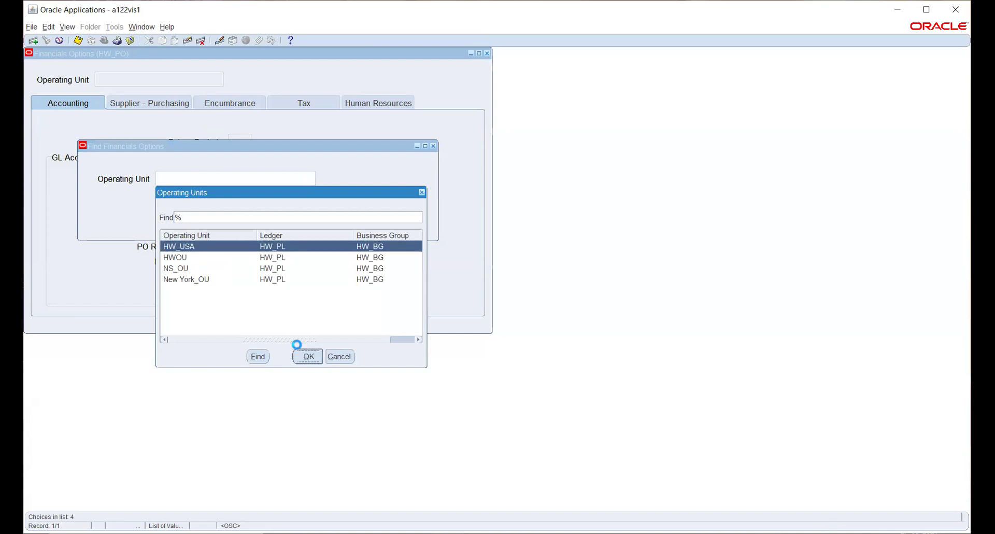
pyautogui.click(274, 209)
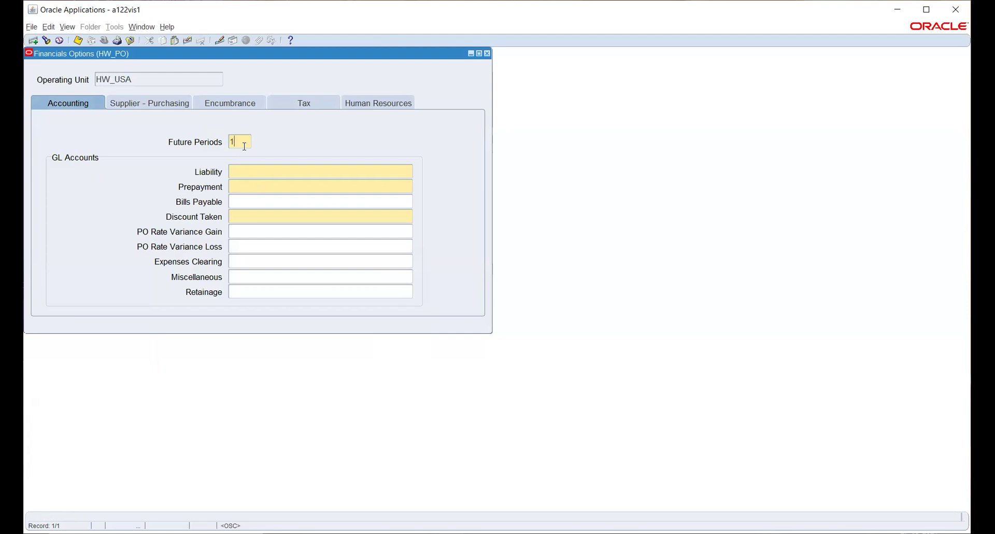
# Step: Set company 100 Electronics and department 200 Accounts for the Liability GL account
pyautogui.click(408, 172)
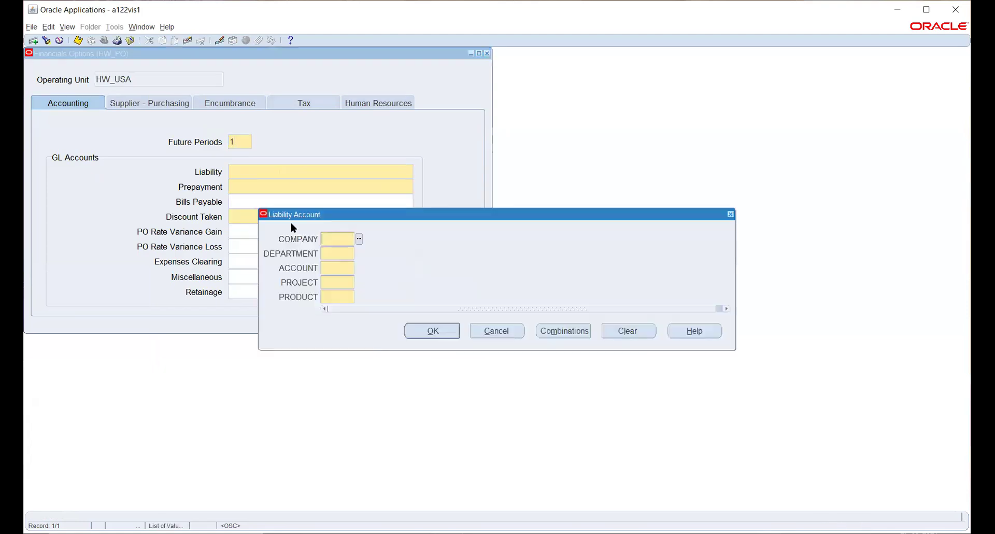
pyautogui.click(359, 239)
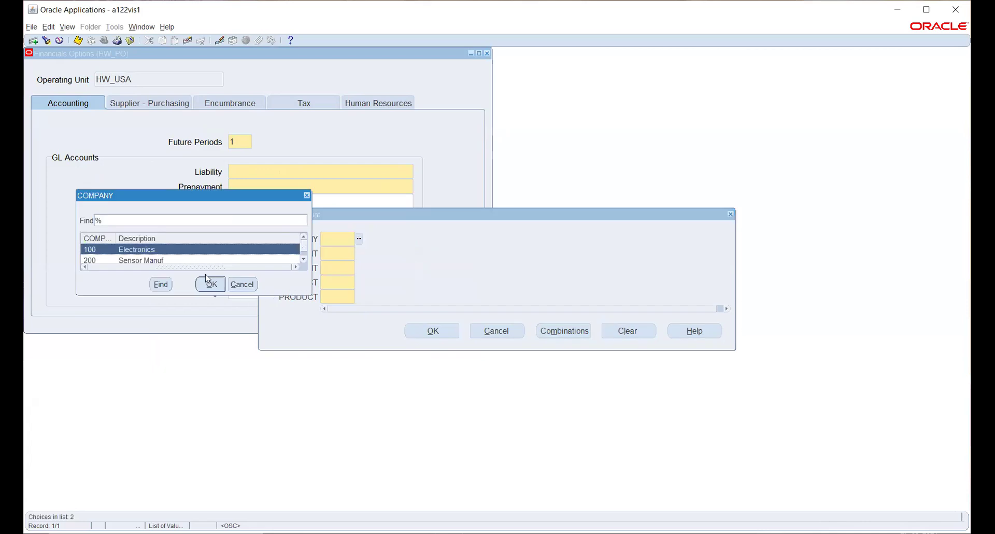
pyautogui.click(211, 284)
pyautogui.click(359, 253)
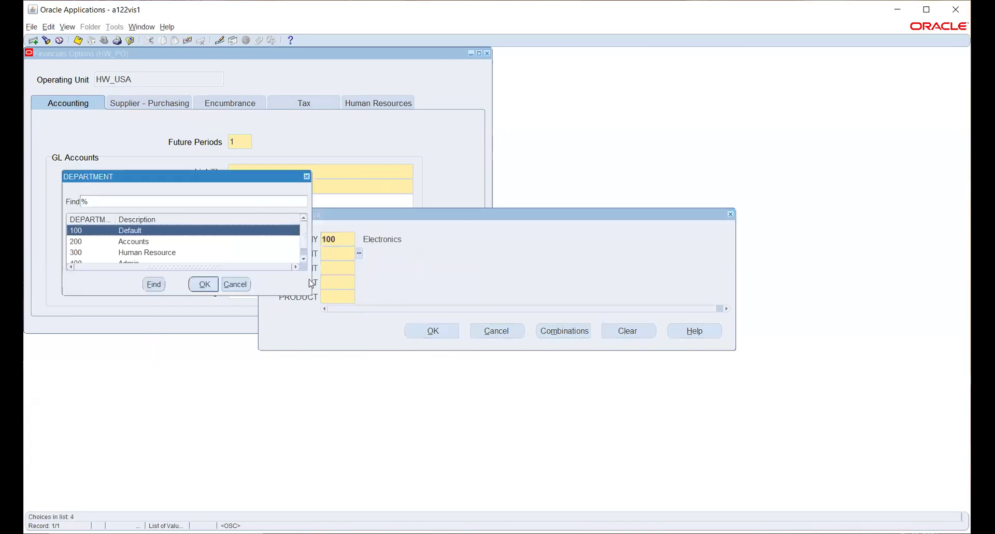
pyautogui.click(153, 242)
pyautogui.click(204, 284)
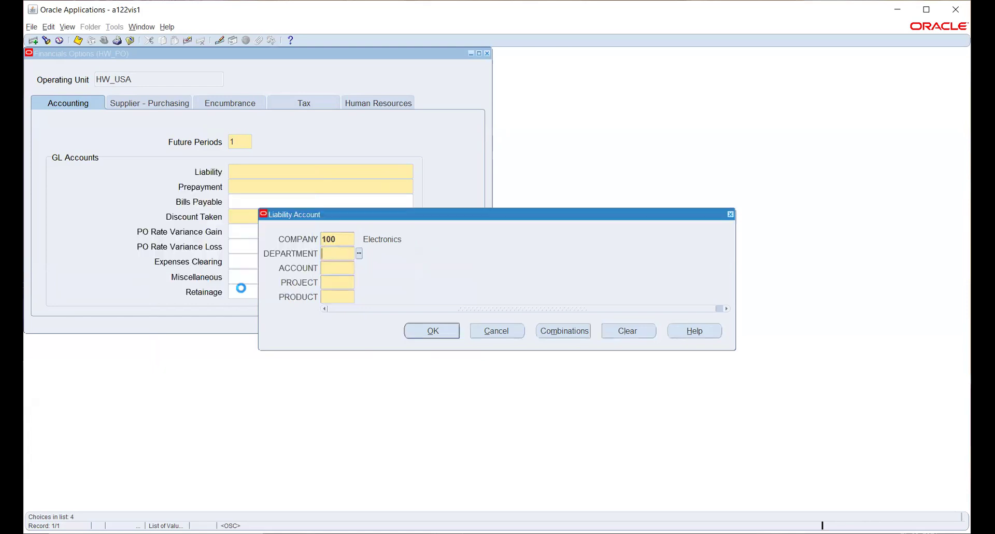
# Step: Complete the Liability GL account with account 2220 Liability, project 1000 Design and product 1000
pyautogui.click(360, 267)
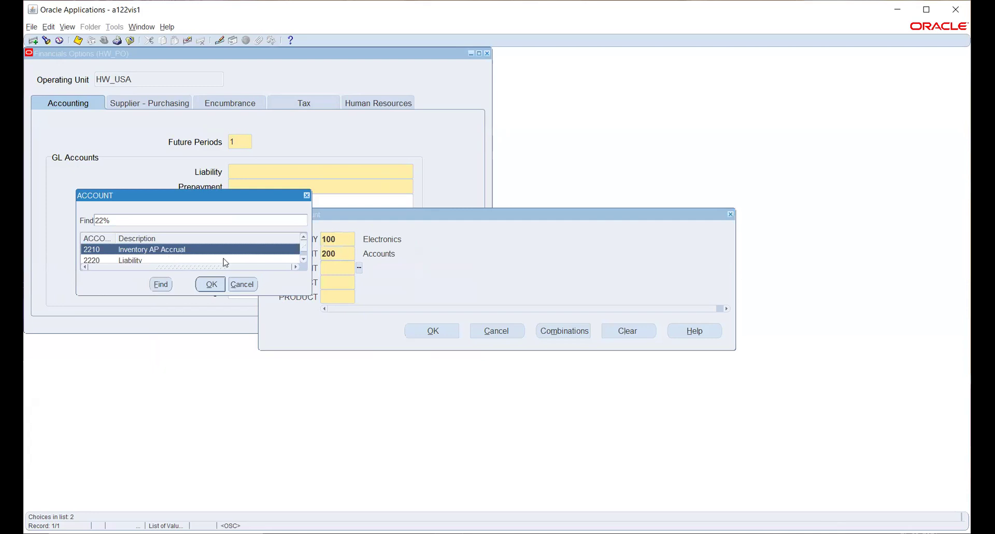
pyautogui.click(222, 261)
pyautogui.click(207, 285)
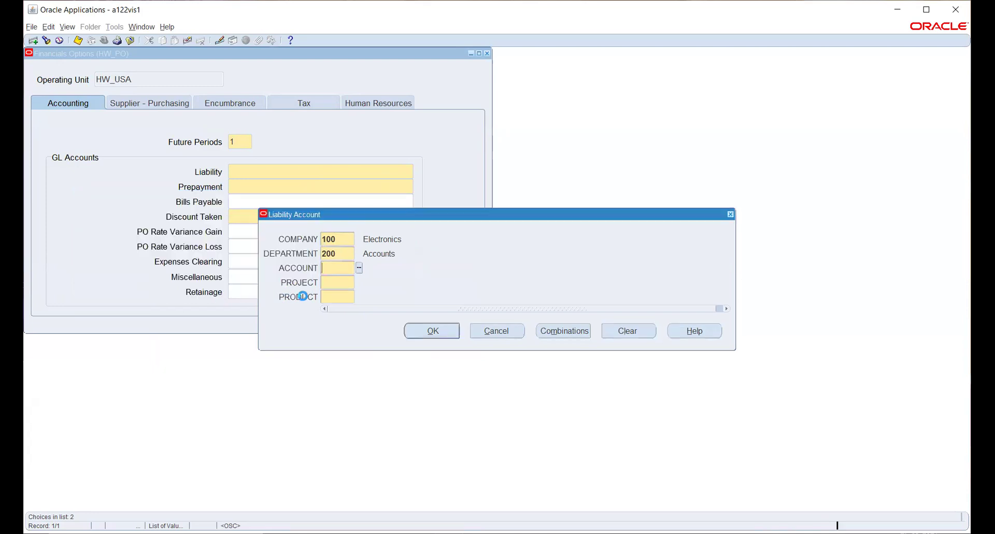
pyautogui.click(360, 283)
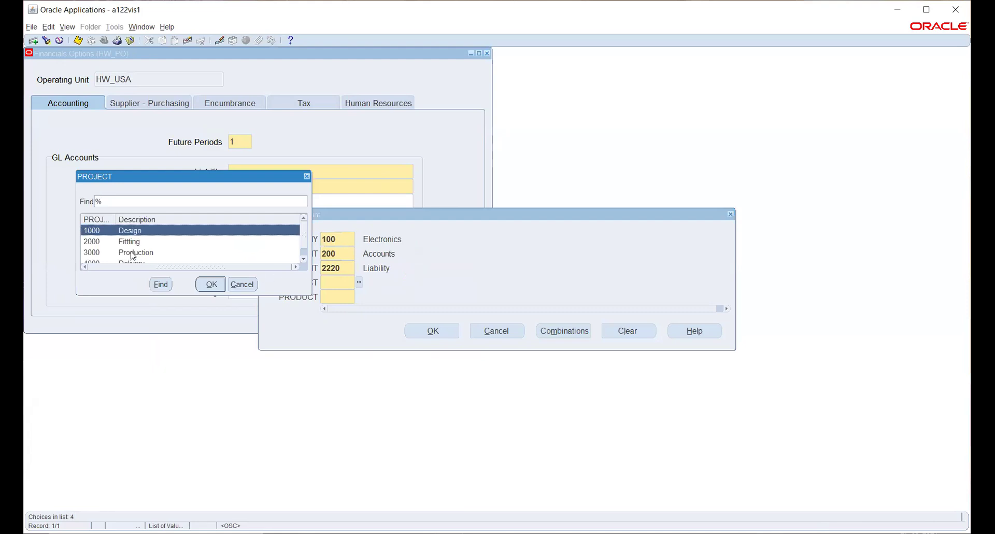
pyautogui.click(211, 284)
pyautogui.click(361, 298)
pyautogui.click(429, 332)
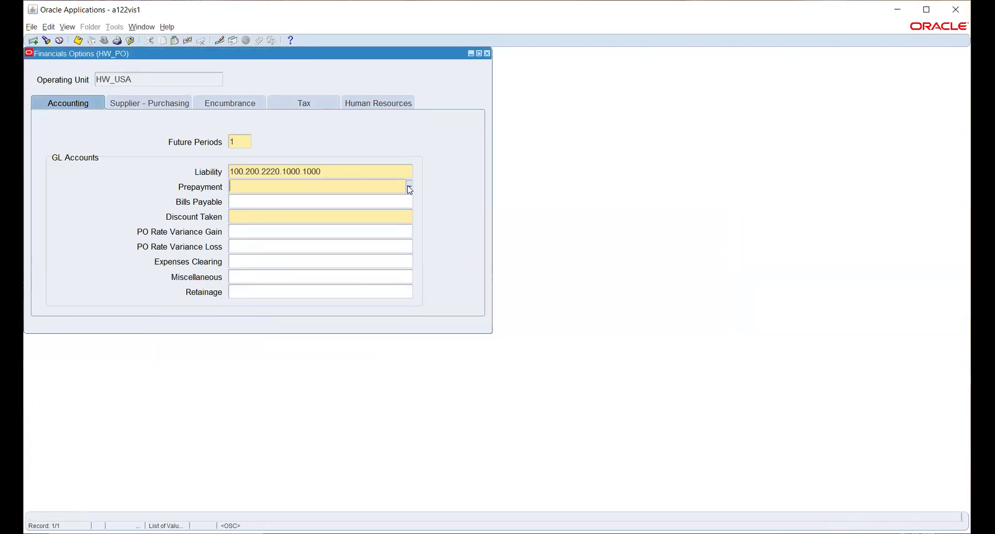
# Step: Set company 100 Electronics and department 200 Accounts for the Prepayment GL account
pyautogui.click(409, 188)
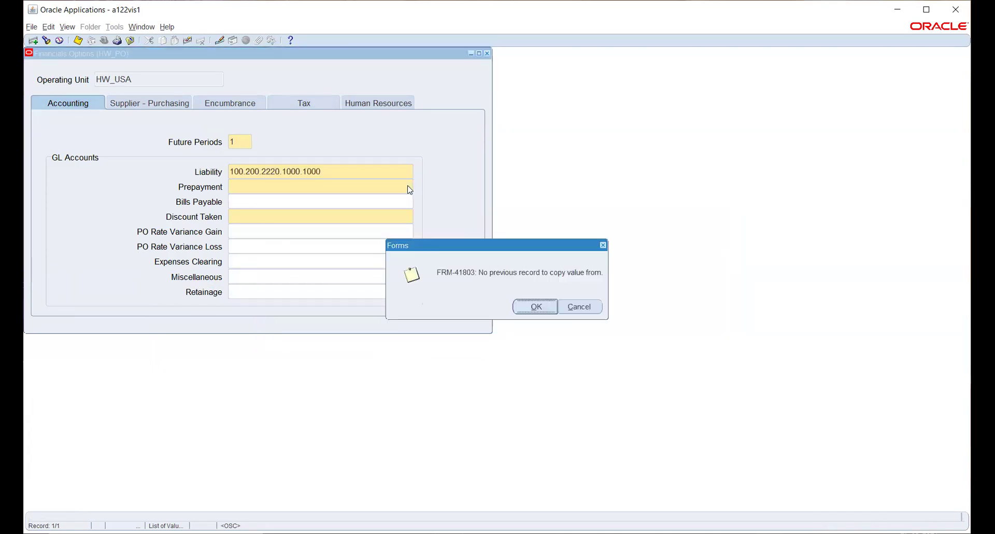
pyautogui.click(535, 306)
pyautogui.click(408, 187)
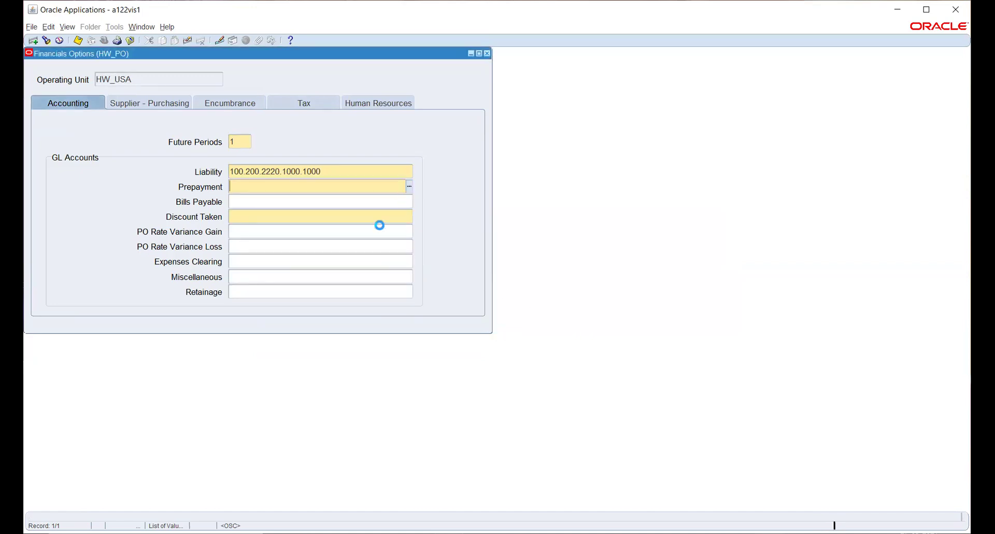
pyautogui.click(360, 239)
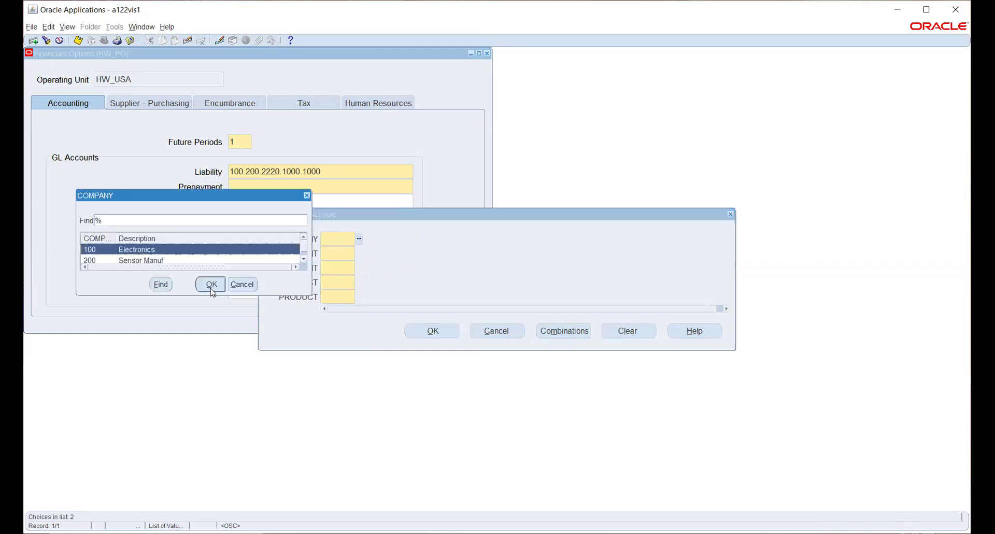
pyautogui.click(211, 284)
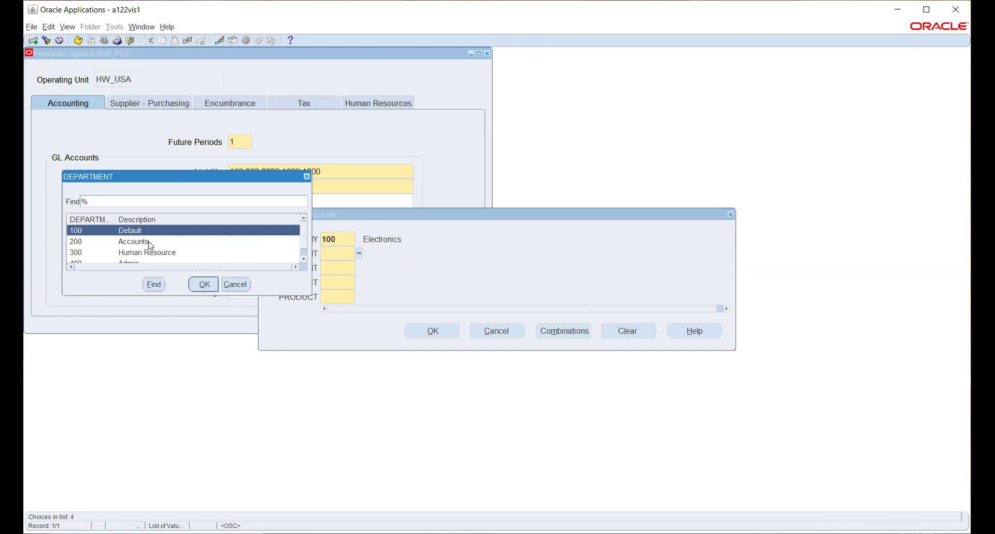
pyautogui.click(150, 243)
pyautogui.click(205, 284)
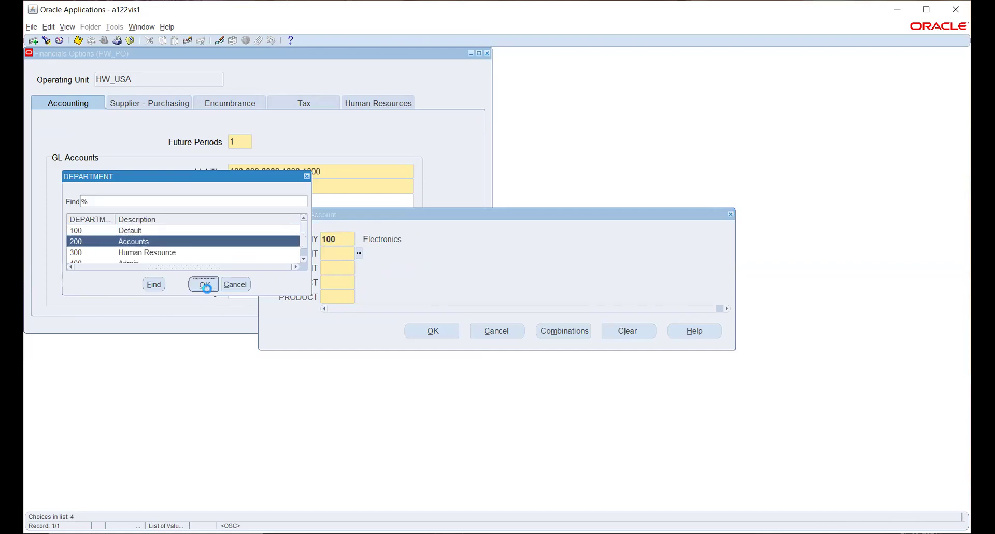
# Step: Complete the Prepayment GL account with account 2221 Prepayment, project 1000 Design and product 1000
pyautogui.click(360, 269)
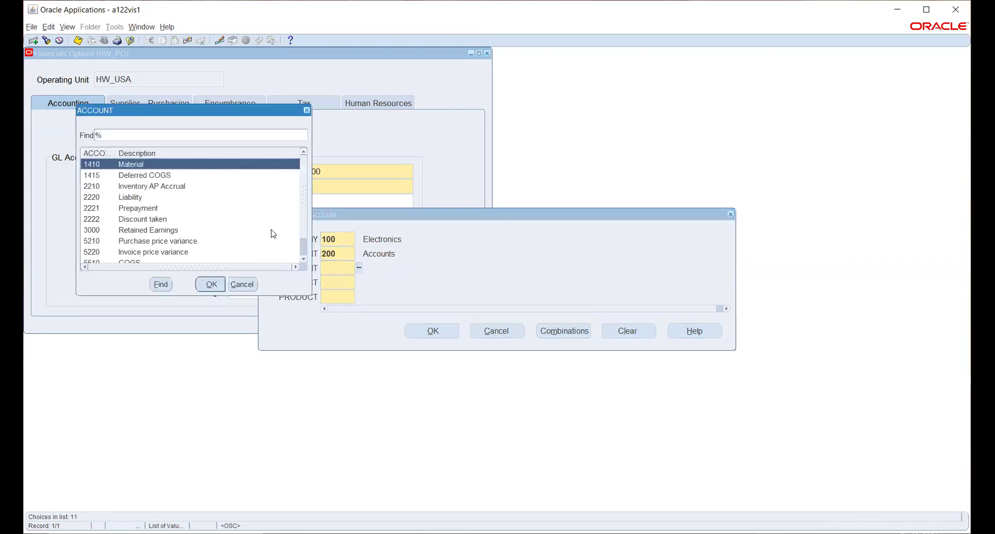
pyautogui.moveTo(182, 116); pyautogui.dragTo(349, 143)
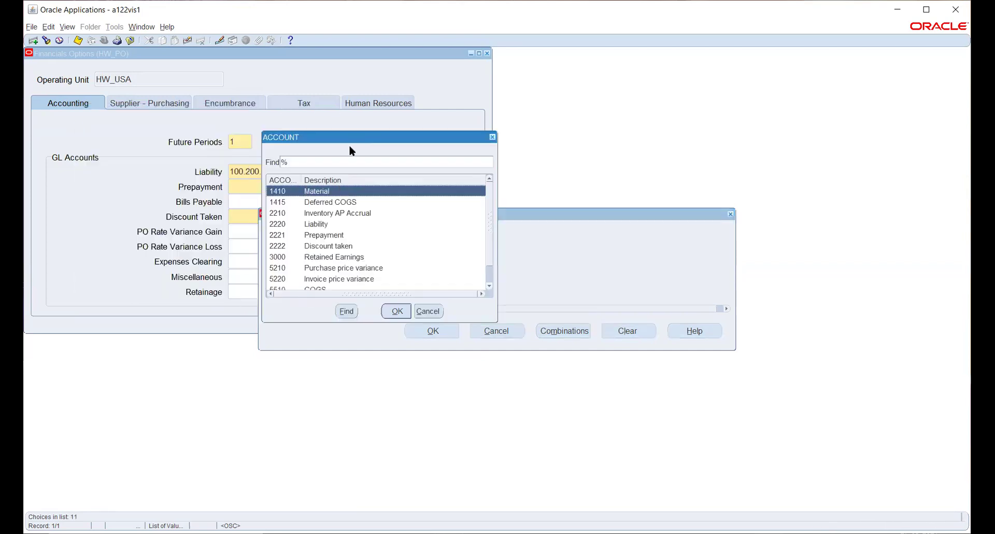
pyautogui.click(329, 237)
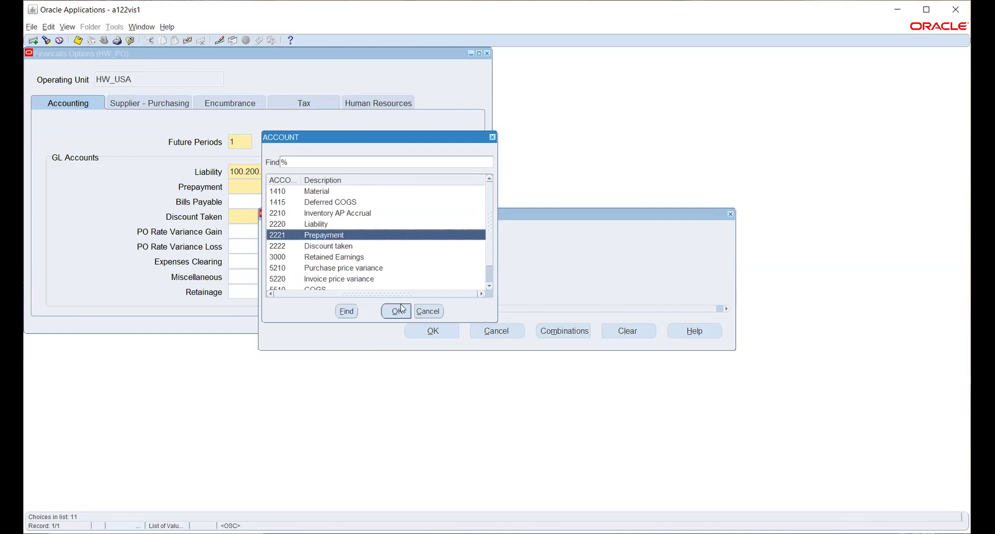
pyautogui.click(396, 311)
pyautogui.click(359, 282)
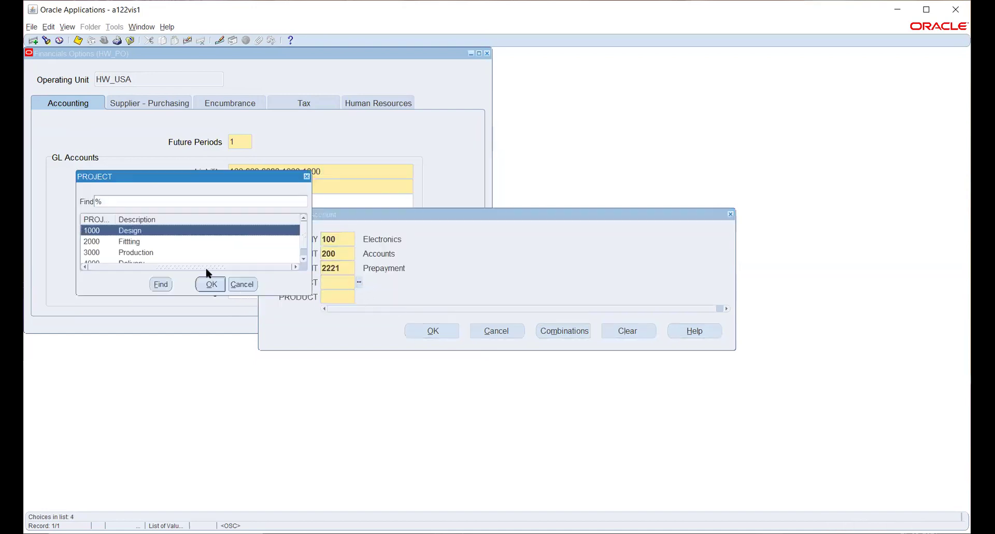
pyautogui.click(211, 284)
pyautogui.click(358, 297)
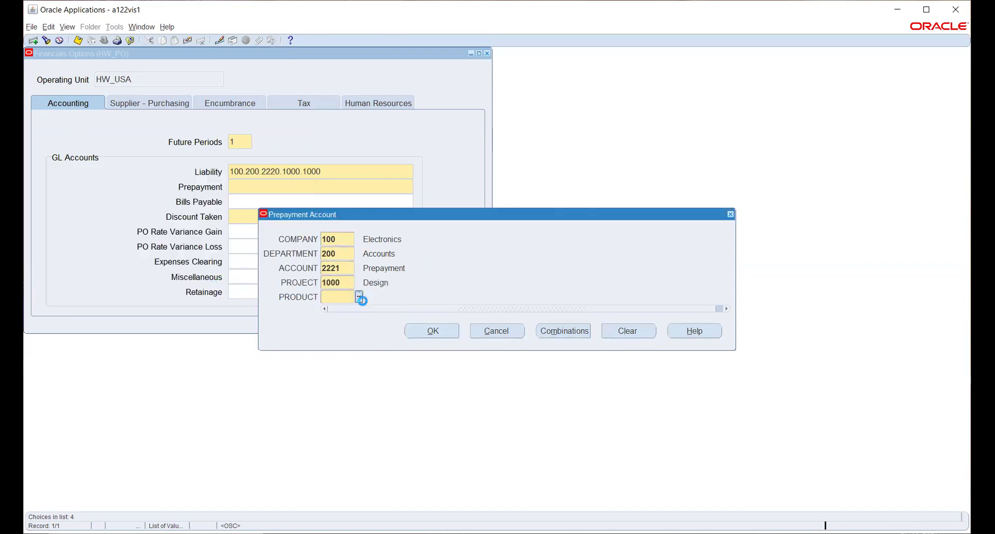
pyautogui.click(432, 331)
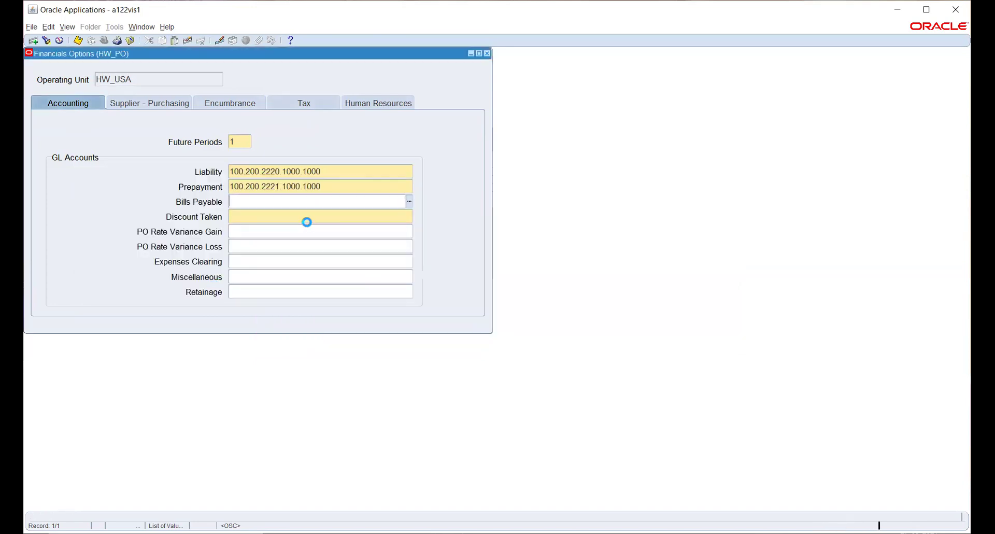
# Step: Set company 100 Electronics and department 200 Accounts for the Discount Taken GL account
pyautogui.click(333, 216)
pyautogui.click(409, 216)
pyautogui.click(359, 239)
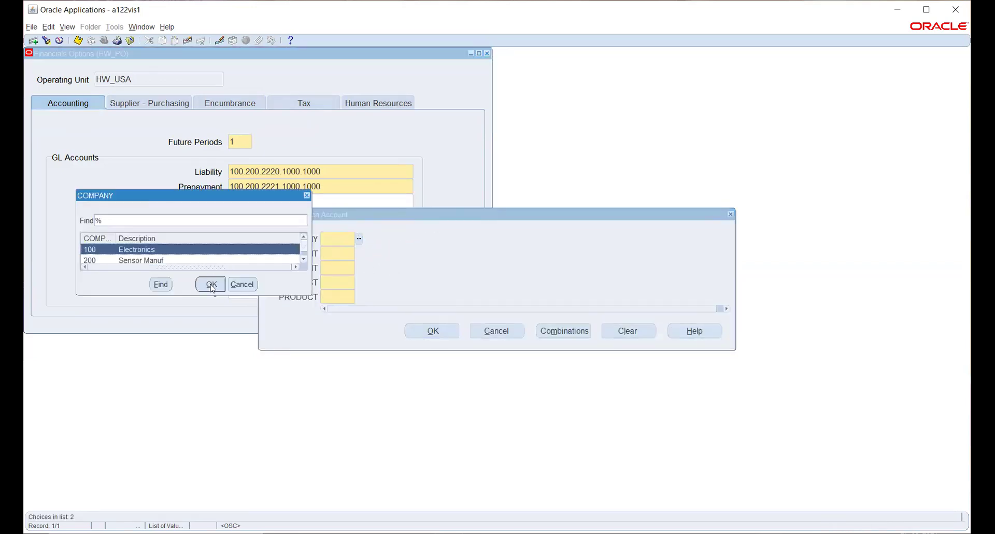
pyautogui.click(211, 284)
pyautogui.click(359, 254)
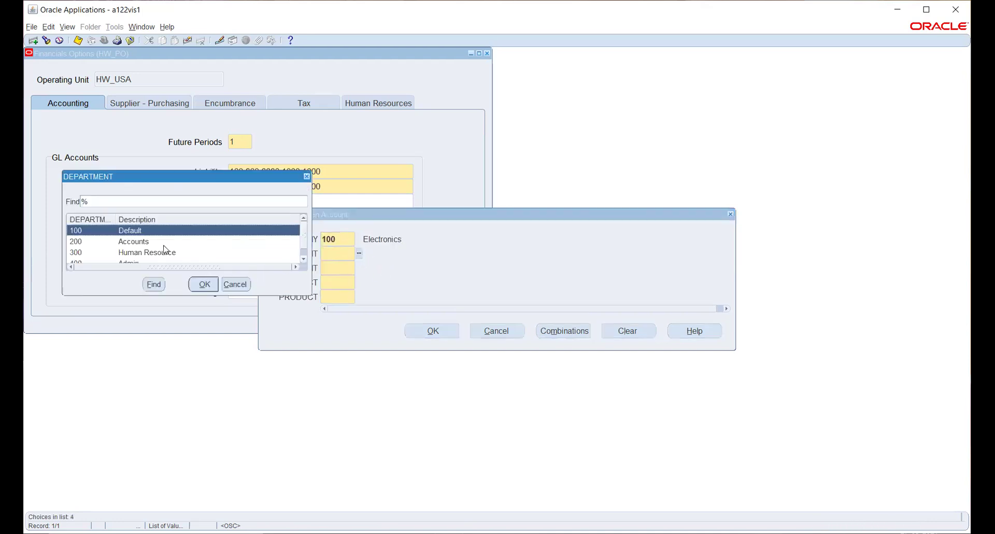
pyautogui.click(160, 241)
pyautogui.click(210, 283)
# Step: Complete the Discount Taken GL account with account 2222 Discount taken, project 1000 and product 1000
pyautogui.click(359, 268)
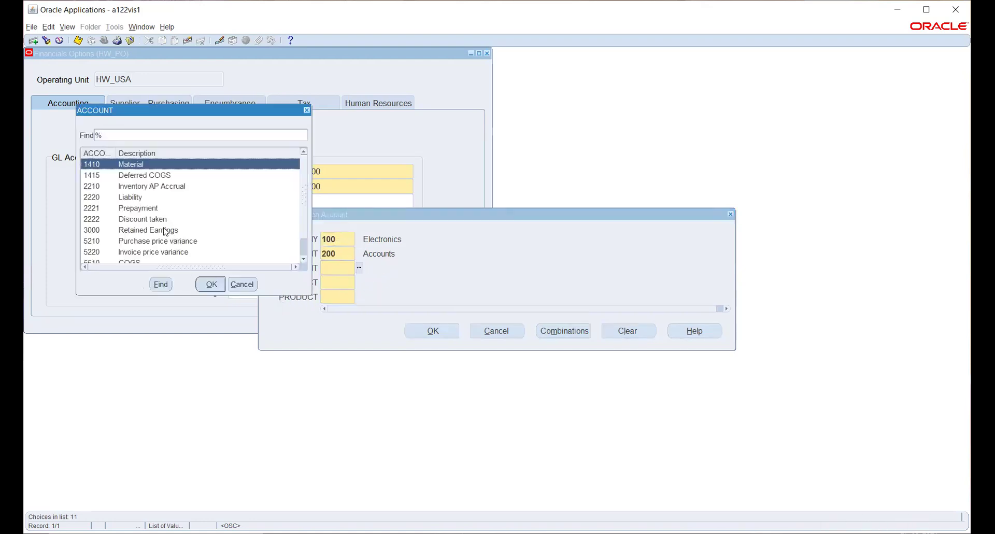
pyautogui.click(158, 220)
pyautogui.click(212, 284)
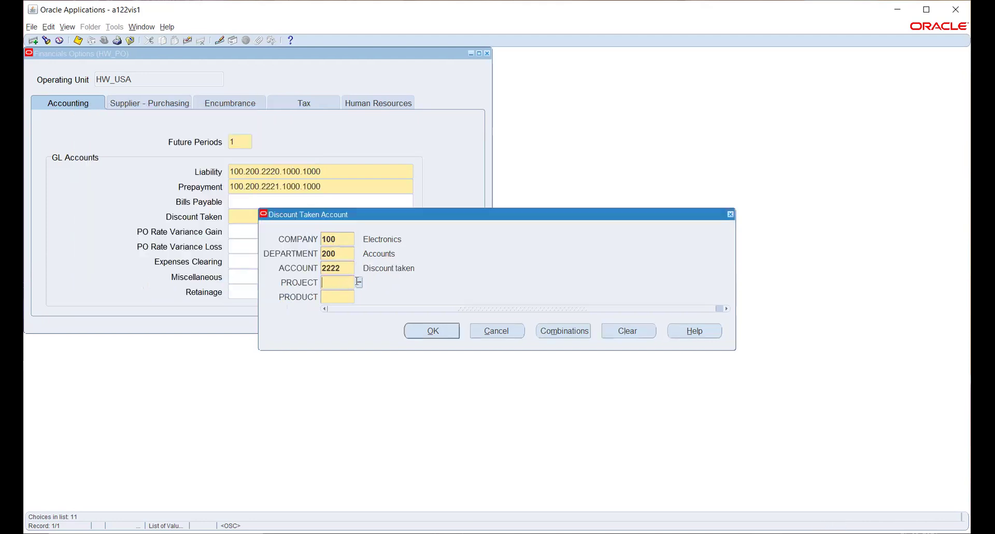
pyautogui.click(221, 286)
pyautogui.write('1000')
pyautogui.press('Return')
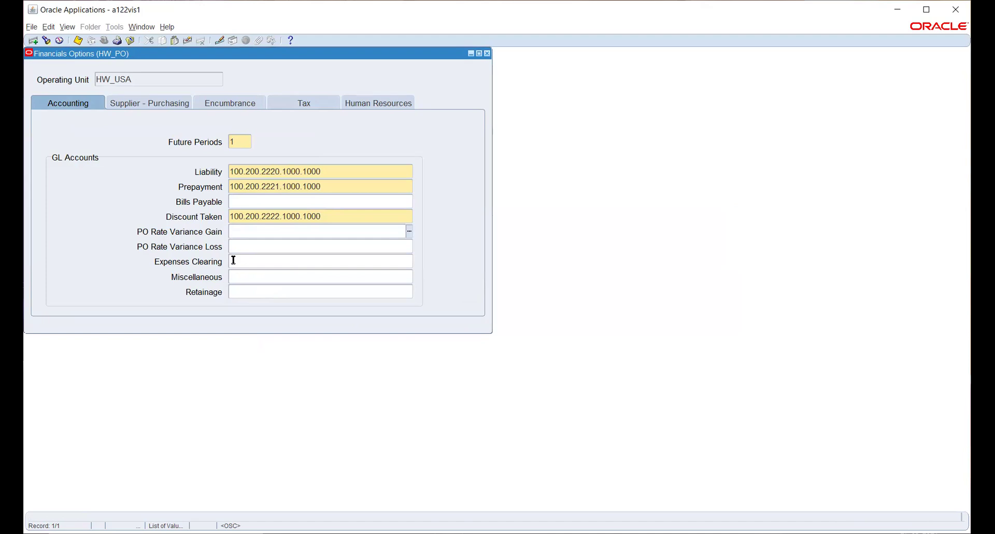
pyautogui.click(338, 175)
pyautogui.click(340, 174)
pyautogui.doubleClick(340, 174)
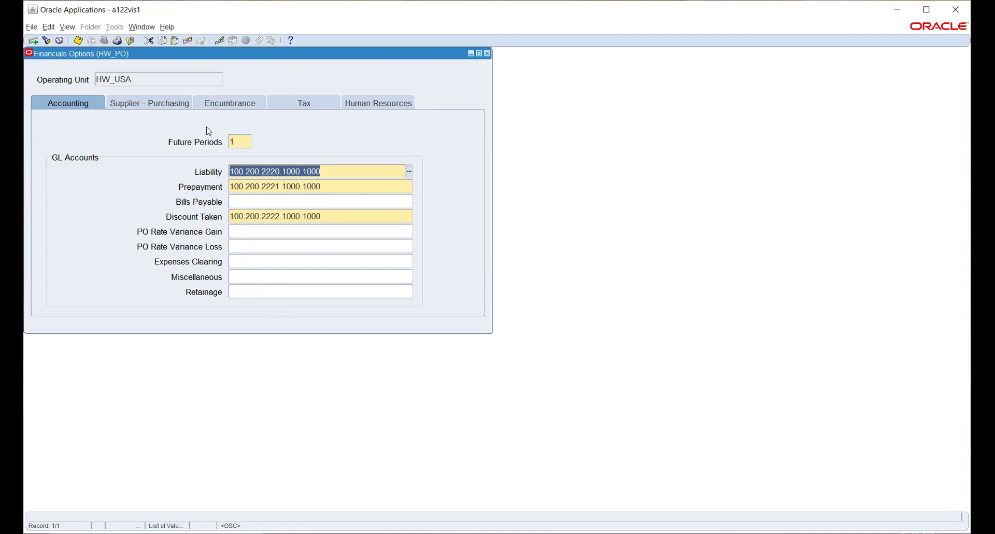
# Step: Set the Inventory Organization in the supplier and purchasing options to HW_INV_UNIT
pyautogui.click(150, 103)
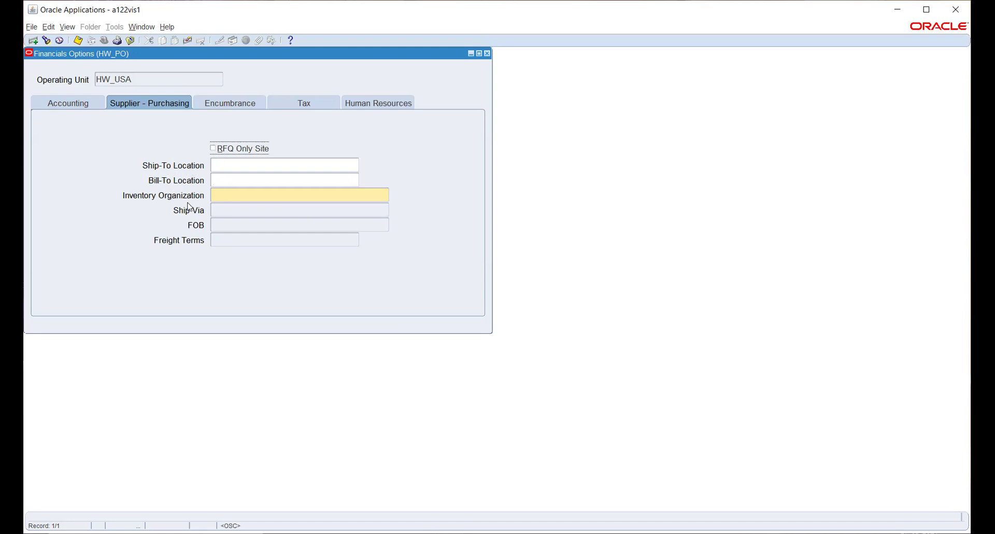
pyautogui.click(249, 193)
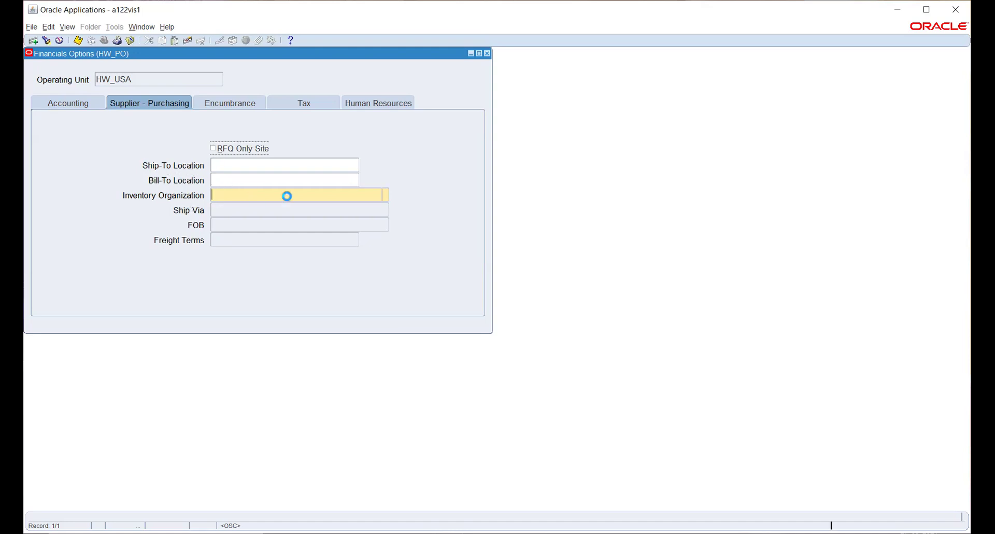
pyautogui.click(385, 195)
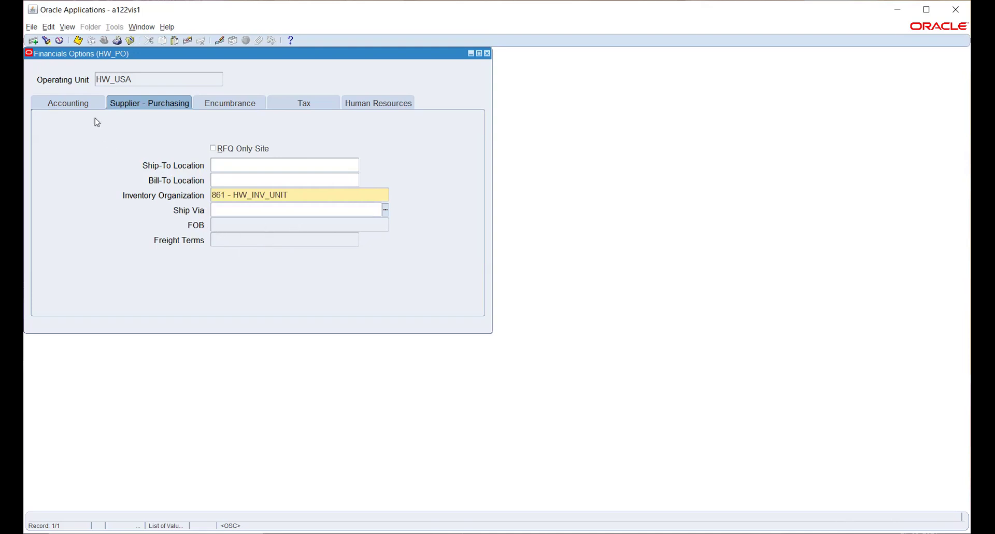
# Step: Check the encumbrance, tax and human resources options, and save the financial options for HW_USA
pyautogui.click(221, 106)
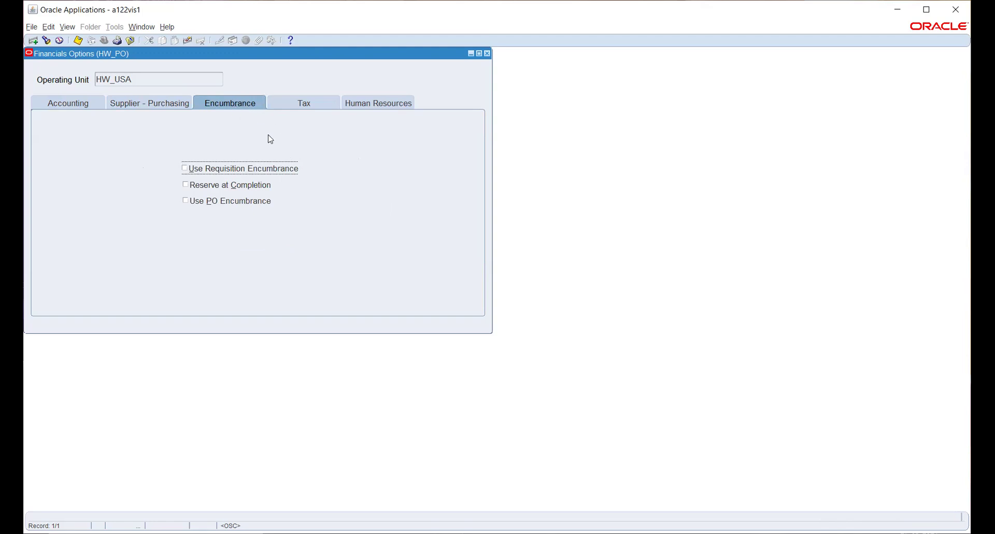
pyautogui.click(315, 103)
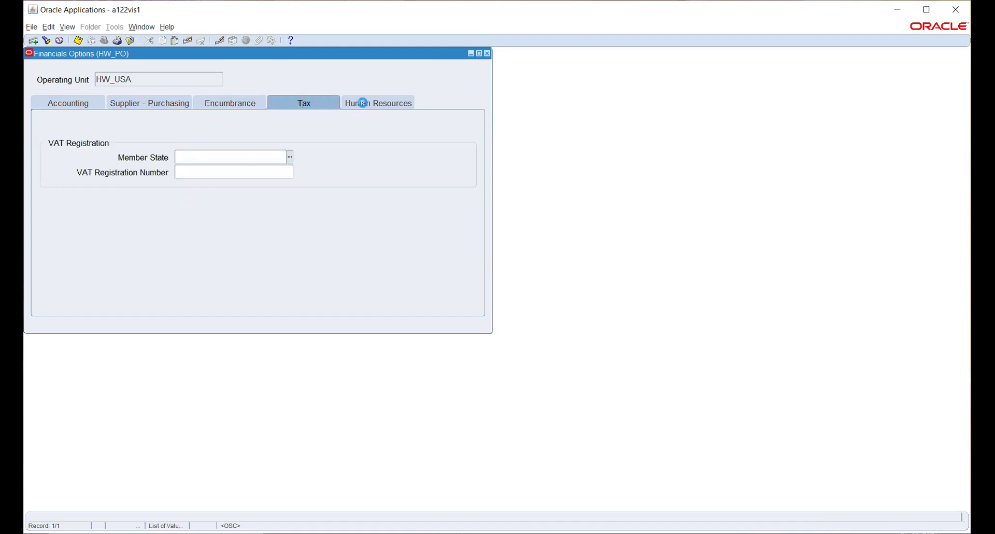
pyautogui.click(361, 102)
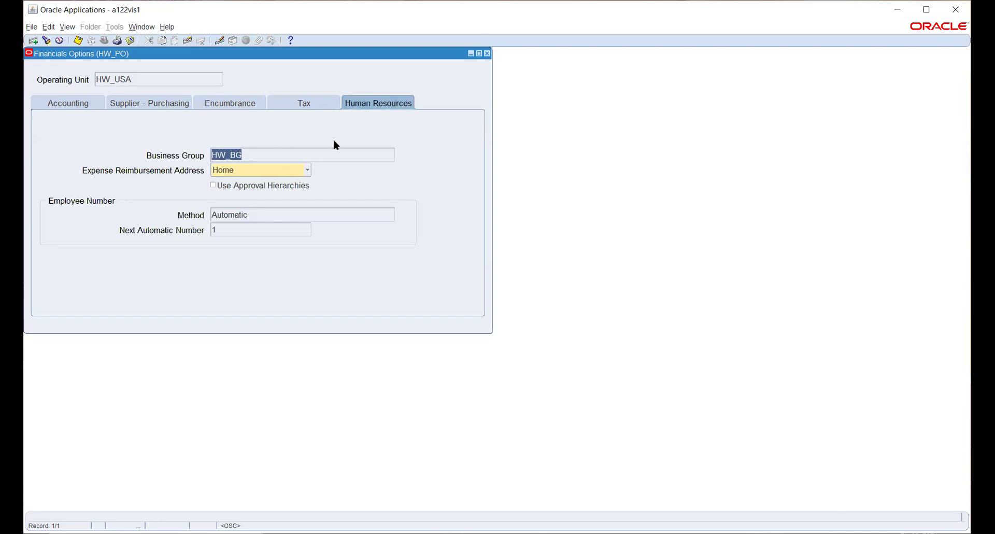
pyautogui.click(50, 102)
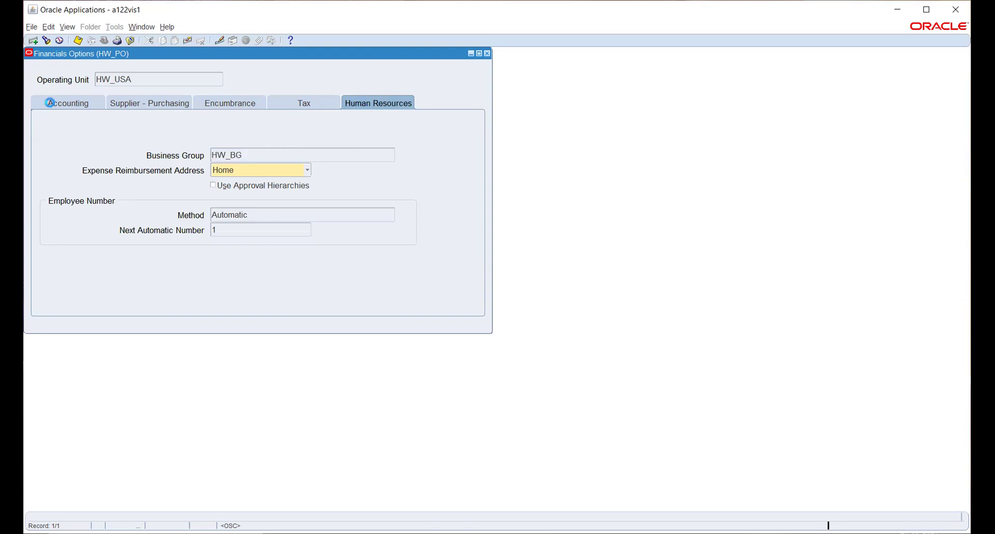
pyautogui.click(77, 42)
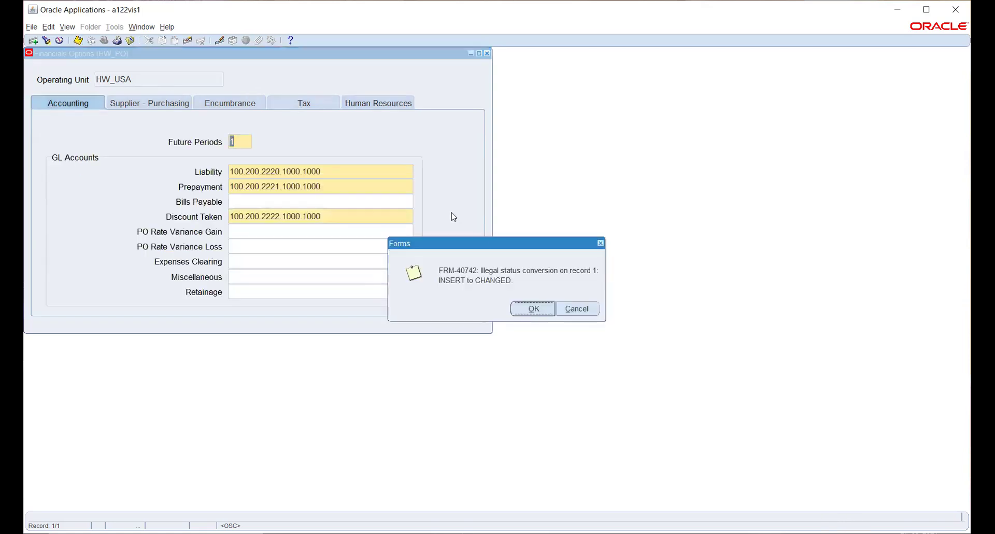
pyautogui.click(517, 307)
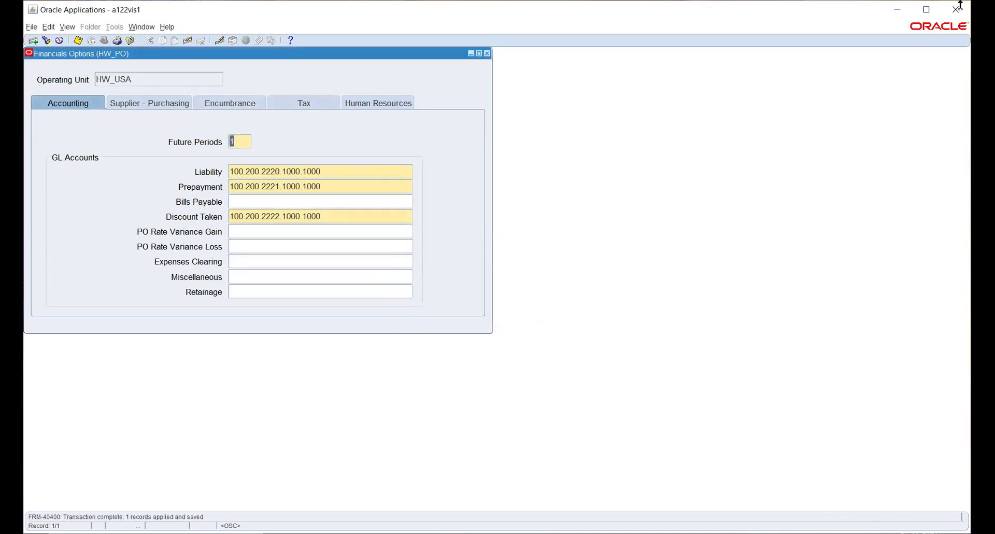
# Step: Close the Financials Options and open the Receiving Options from the Organizations setup functions
pyautogui.click(936, 14)
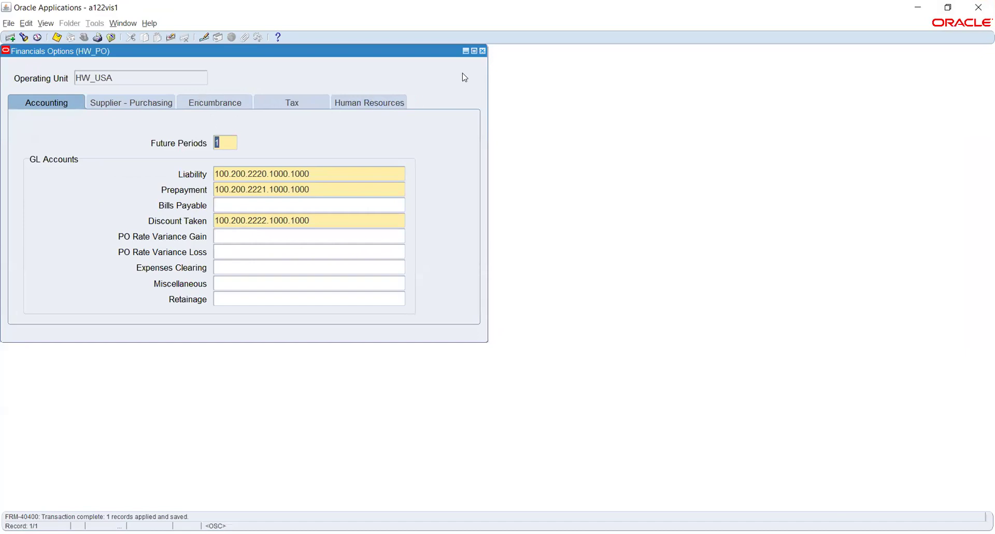
pyautogui.click(484, 51)
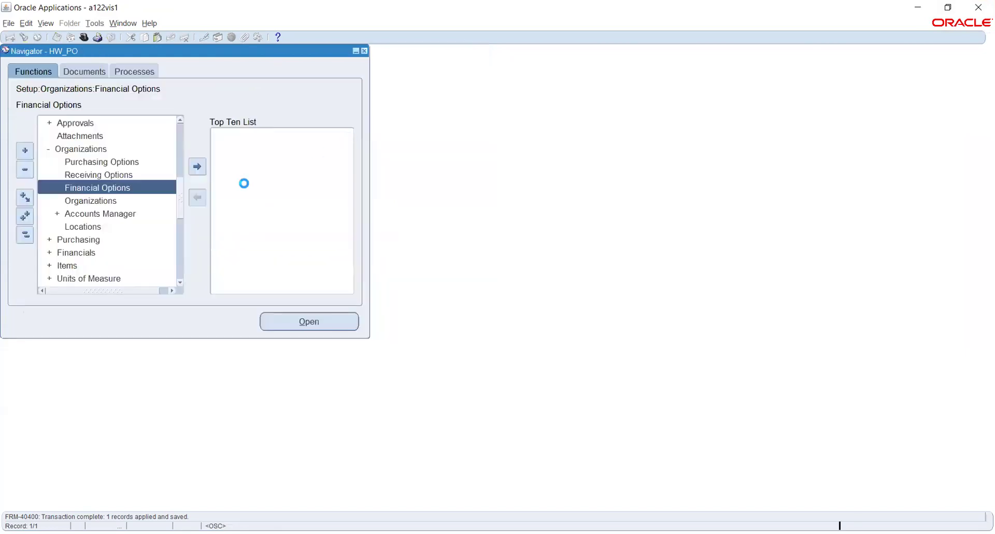
pyautogui.click(83, 176)
pyautogui.click(308, 326)
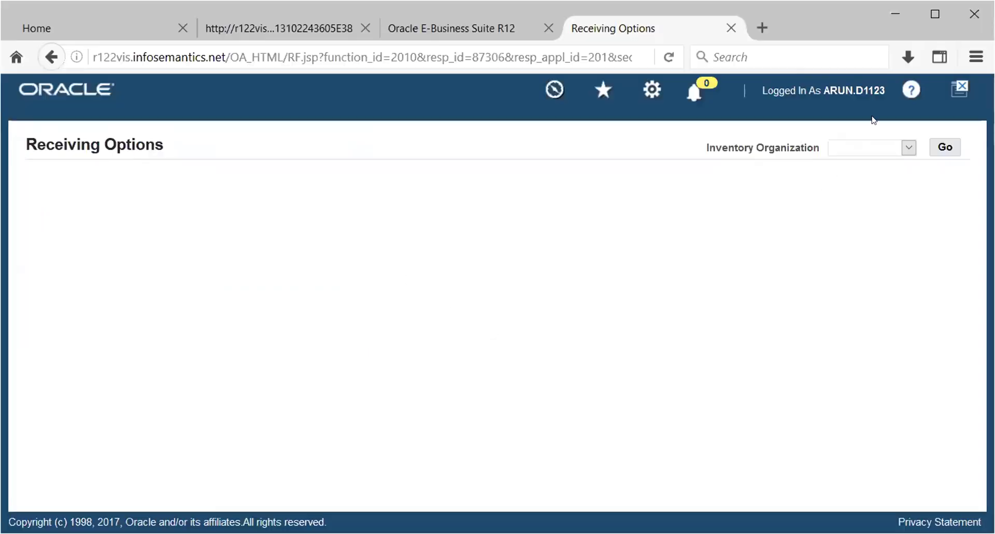
# Step: Load the receiving options for inventory organization HW_INV_UNIT
pyautogui.click(934, 12)
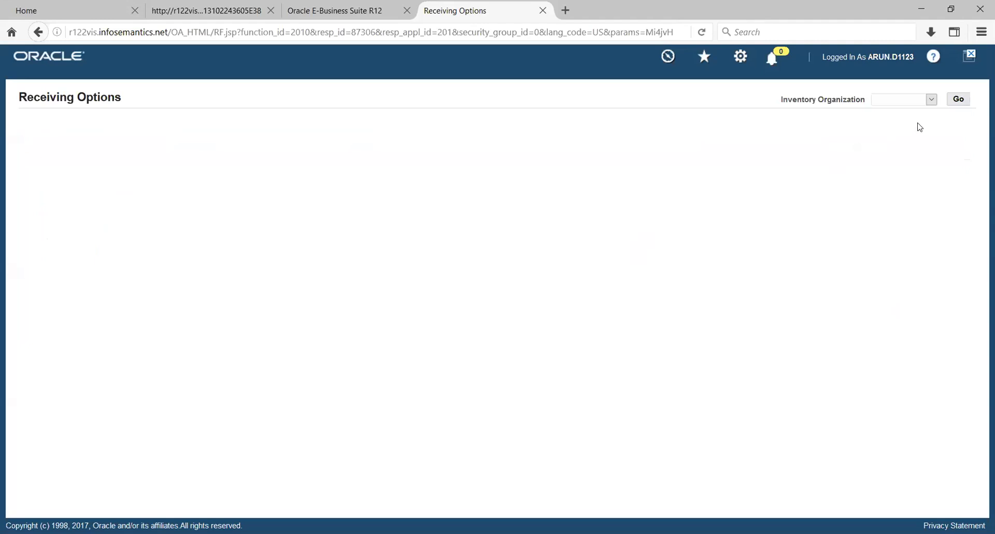
pyautogui.click(930, 99)
pyautogui.click(908, 120)
pyautogui.click(957, 99)
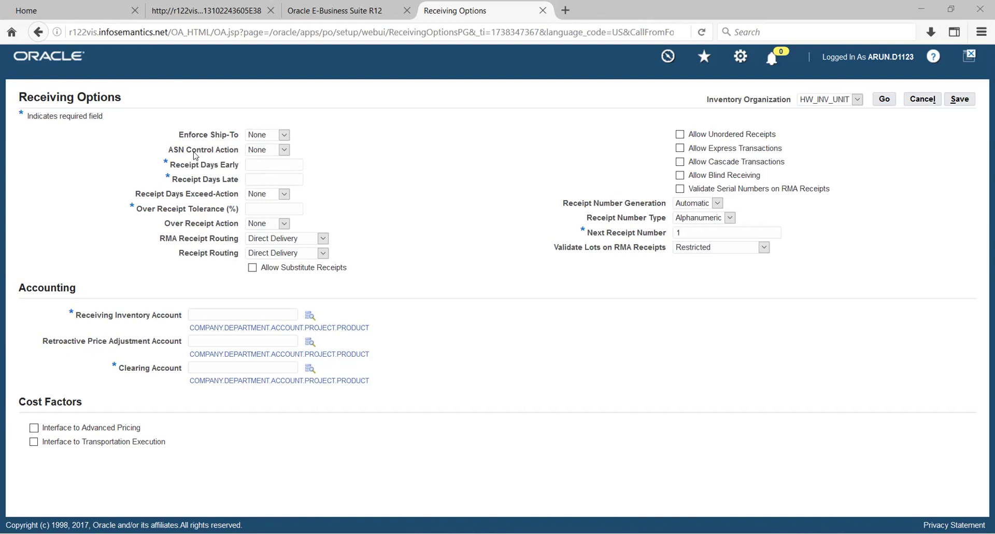
# Step: Examine the available choices for Enforce Ship-To and ASN Control Action
pyautogui.click(284, 136)
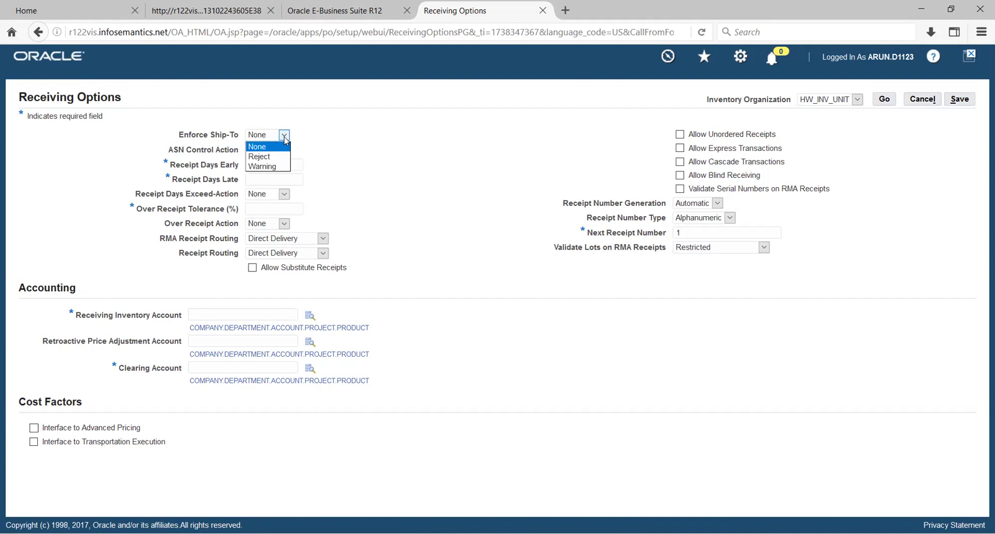
pyautogui.press('Down')
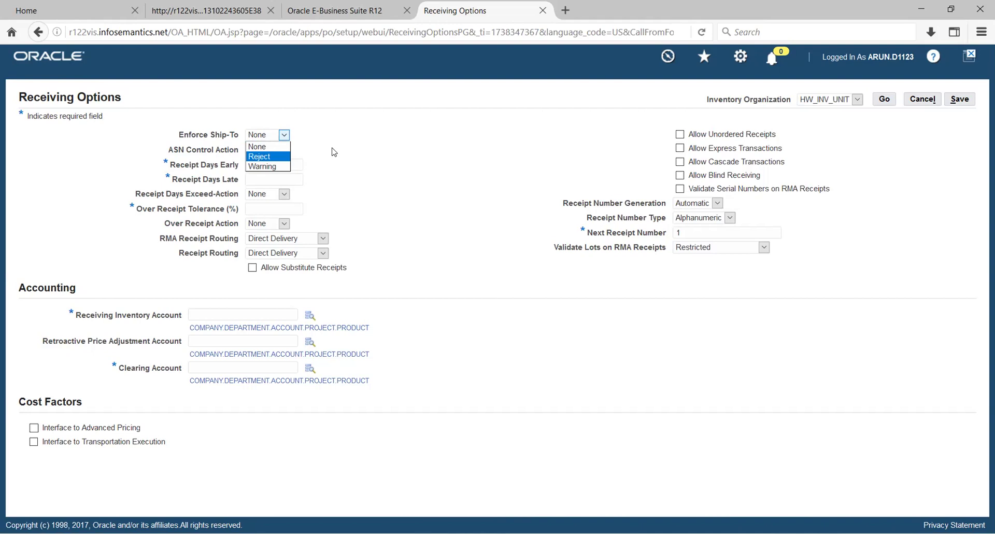
pyautogui.press('Escape')
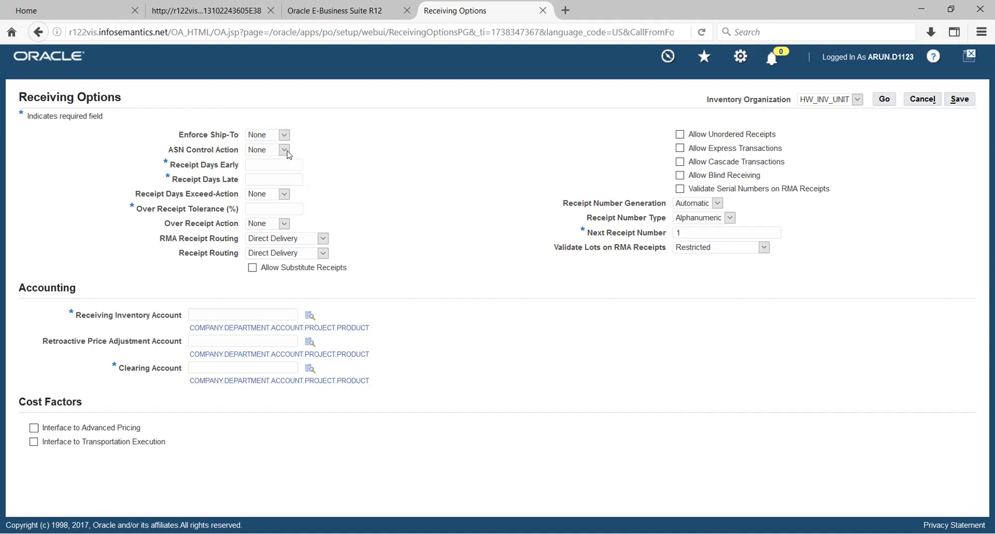
pyautogui.click(285, 150)
pyautogui.click(342, 158)
# Step: Set Receipt Days Early and Receipt Days Late to 1, with Warning as the Receipt Days Exceed-Action
pyautogui.click(249, 165)
pyautogui.write('1')
pyautogui.press('Tab')
pyautogui.write('1')
pyautogui.click(284, 195)
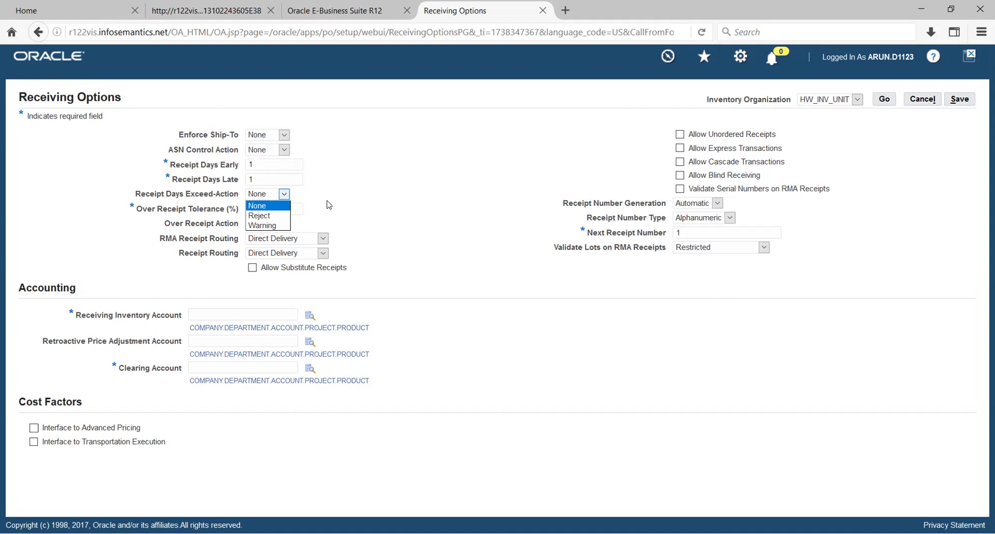
pyautogui.press('Down')
pyautogui.press('Down')
pyautogui.press('Return')
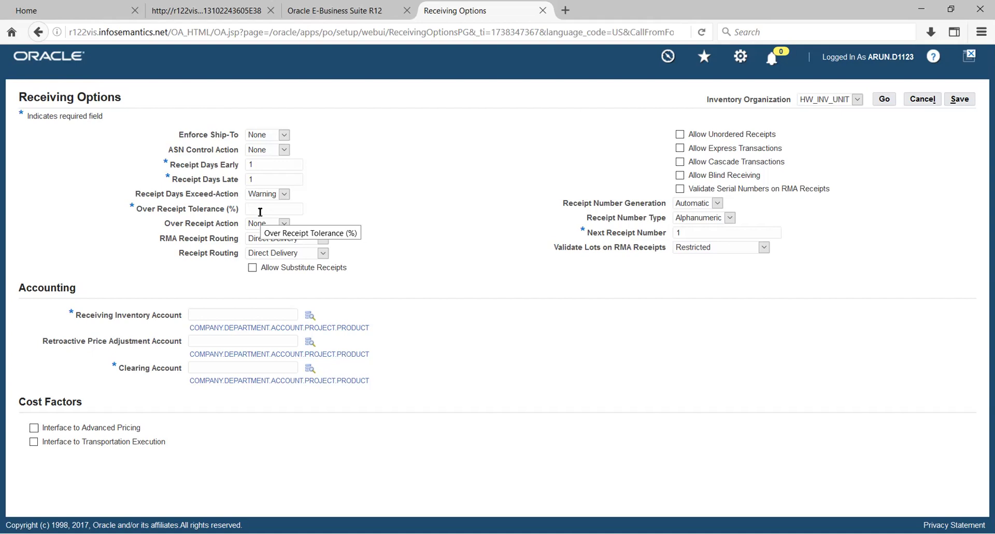
# Step: Set the Over Receipt Tolerance to 10 percent and check the choices for Over Receipt Action, keeping None
pyautogui.write('10')
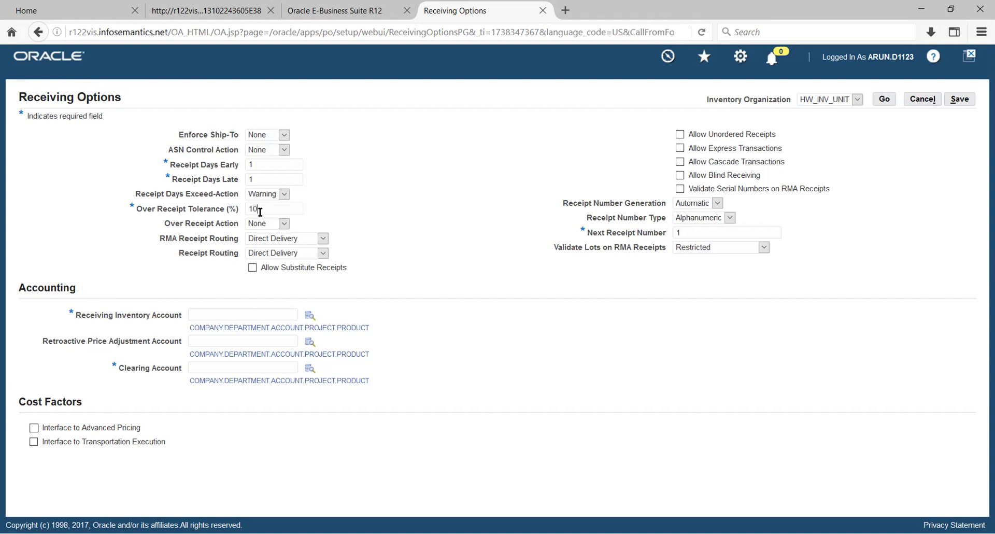
pyautogui.press('Tab')
pyautogui.click(285, 224)
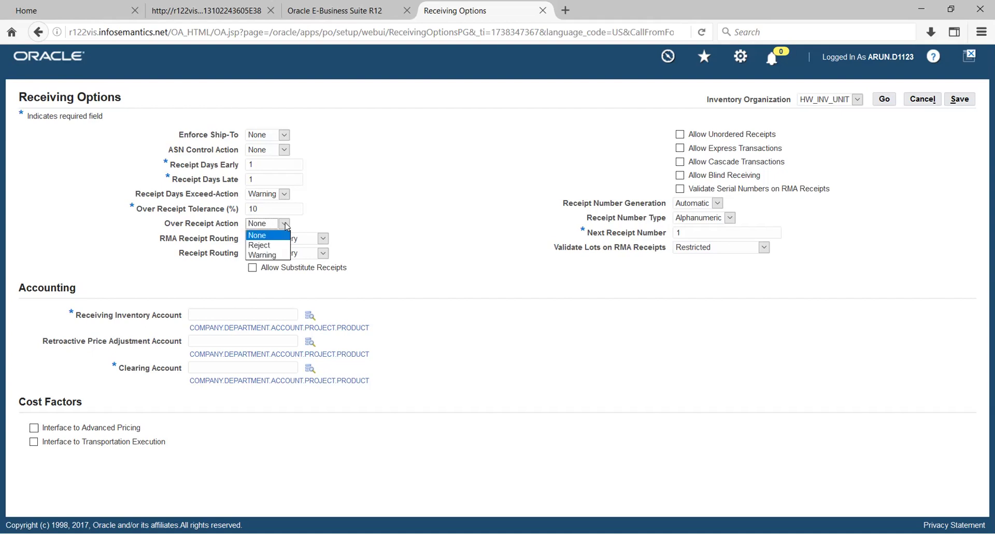
pyautogui.click(337, 223)
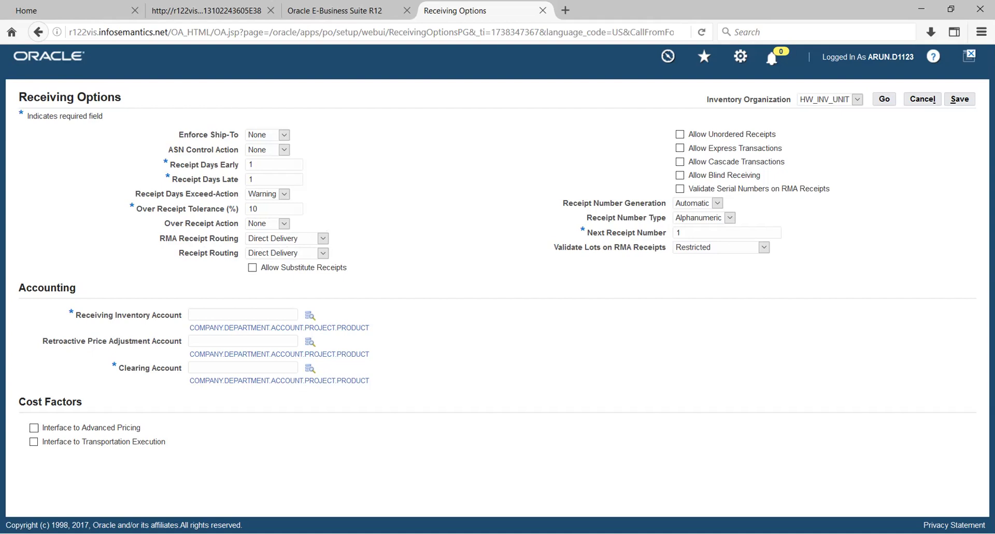
# Step: Set both RMA Receipt Routing and Receipt Routing to Standard Receipt
pyautogui.click(323, 238)
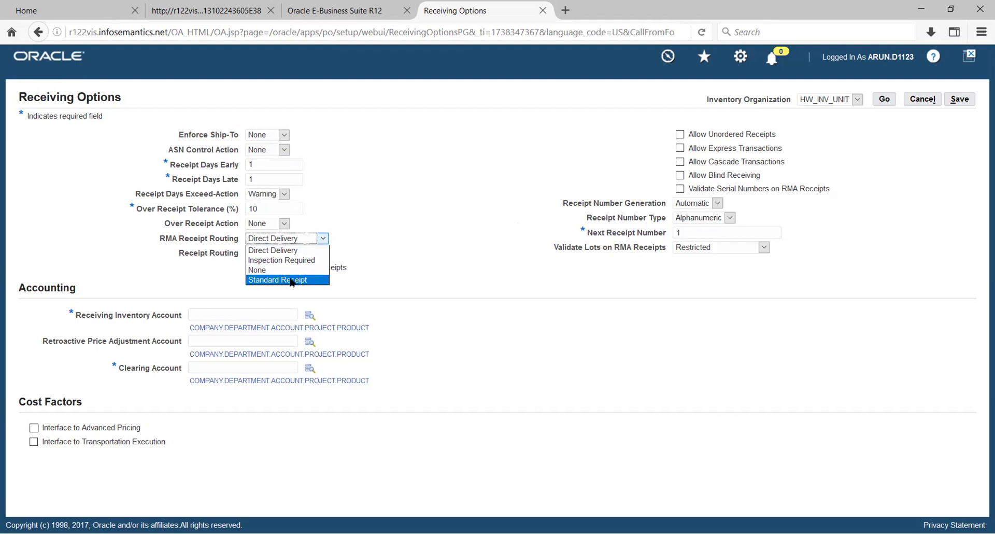
pyautogui.click(289, 280)
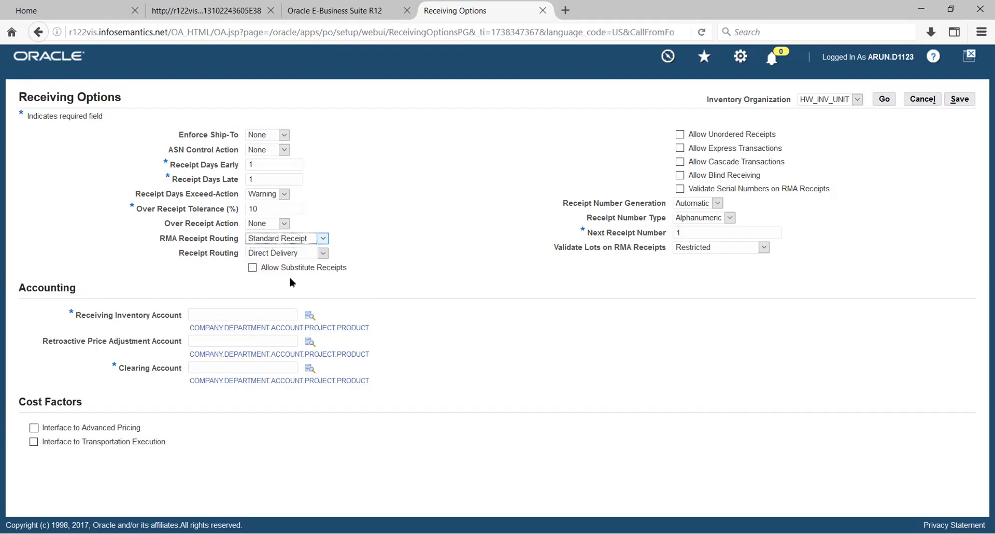
pyautogui.click(323, 254)
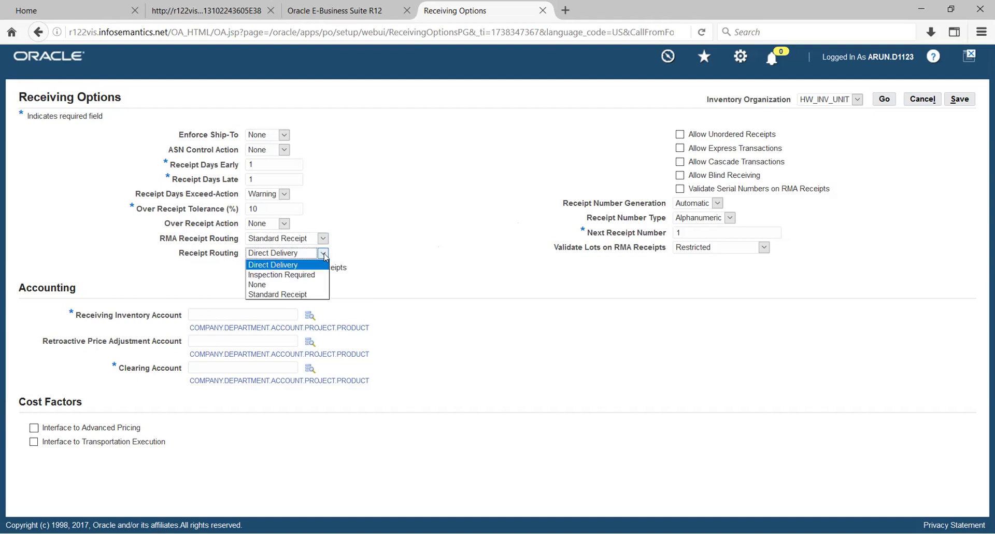
pyautogui.click(302, 292)
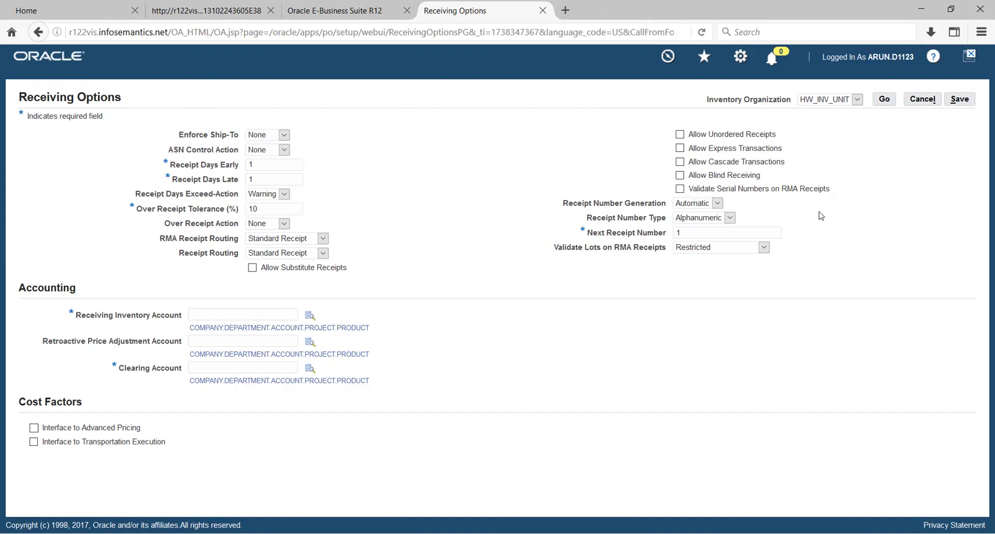
# Step: Examine the available choices for Receipt Number Generation and Receipt Number Type
pyautogui.click(716, 204)
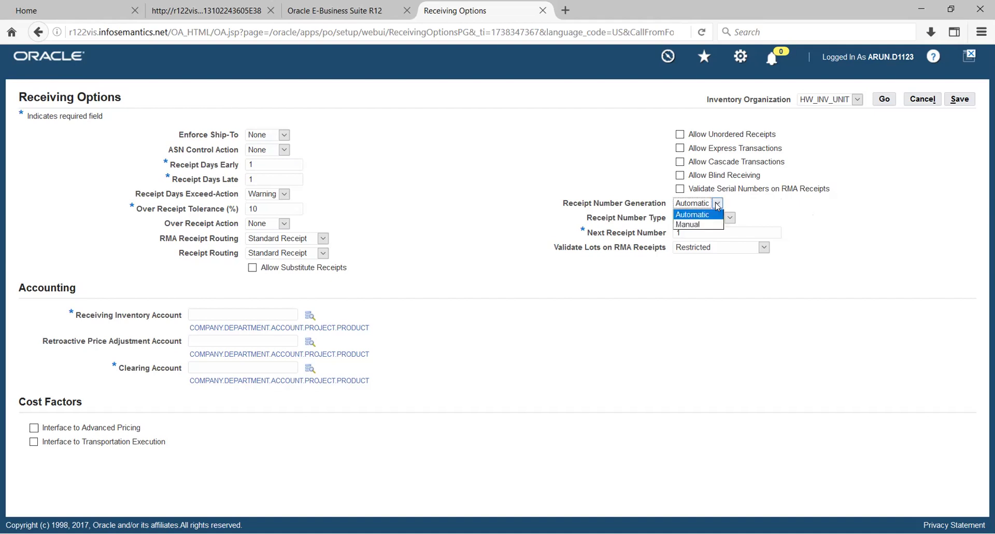
pyautogui.click(760, 207)
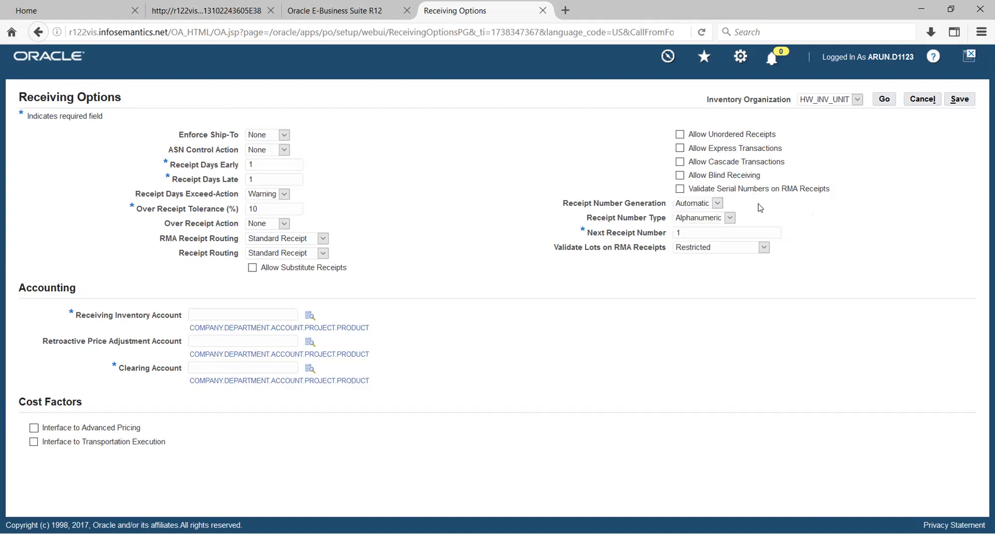
pyautogui.click(729, 217)
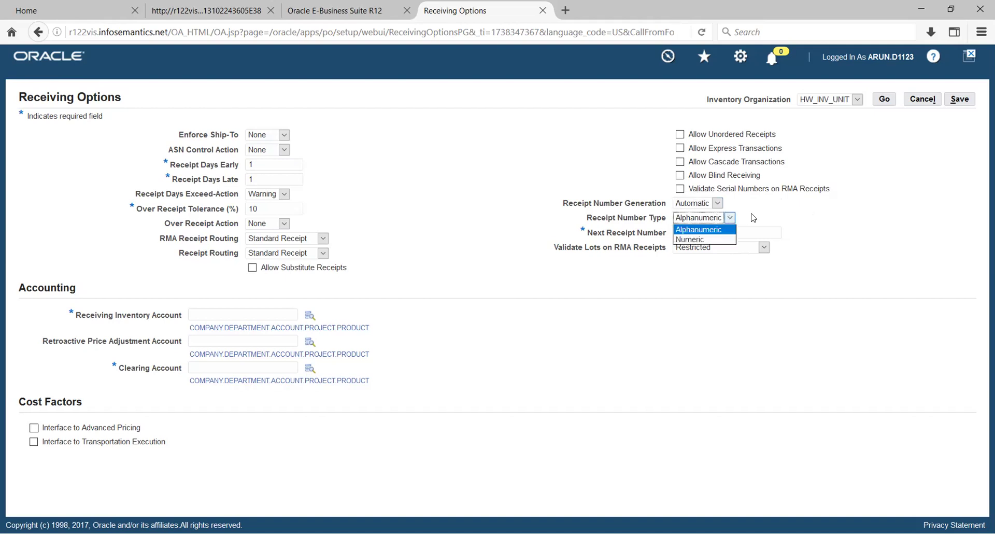
pyautogui.click(753, 218)
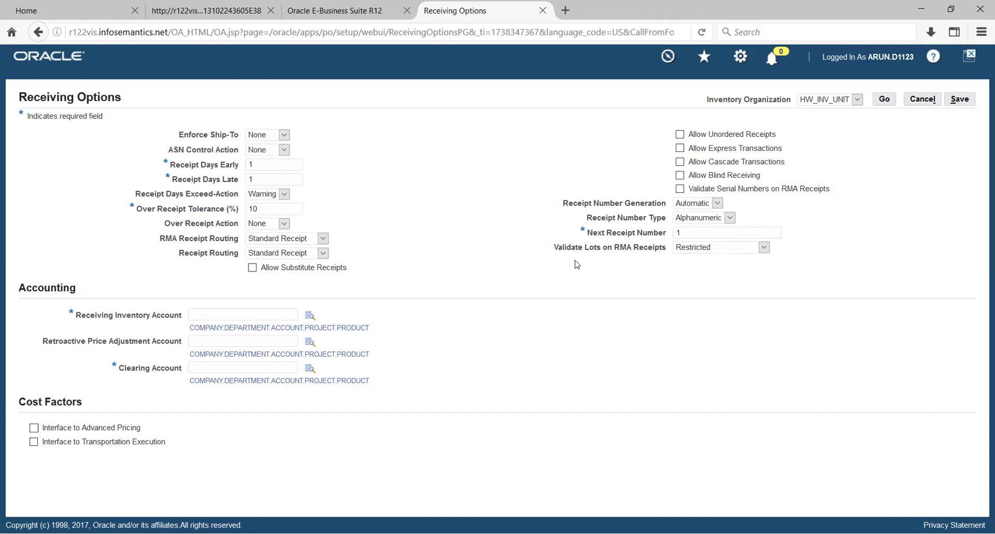
# Step: Set Validate Lots on RMA Receipts to Unrestricted
pyautogui.click(764, 248)
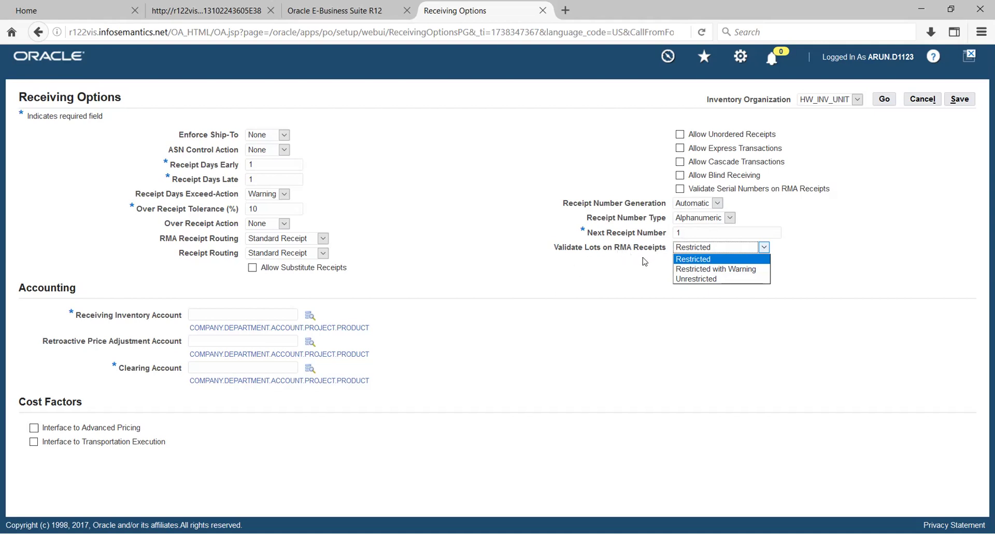
pyautogui.click(696, 279)
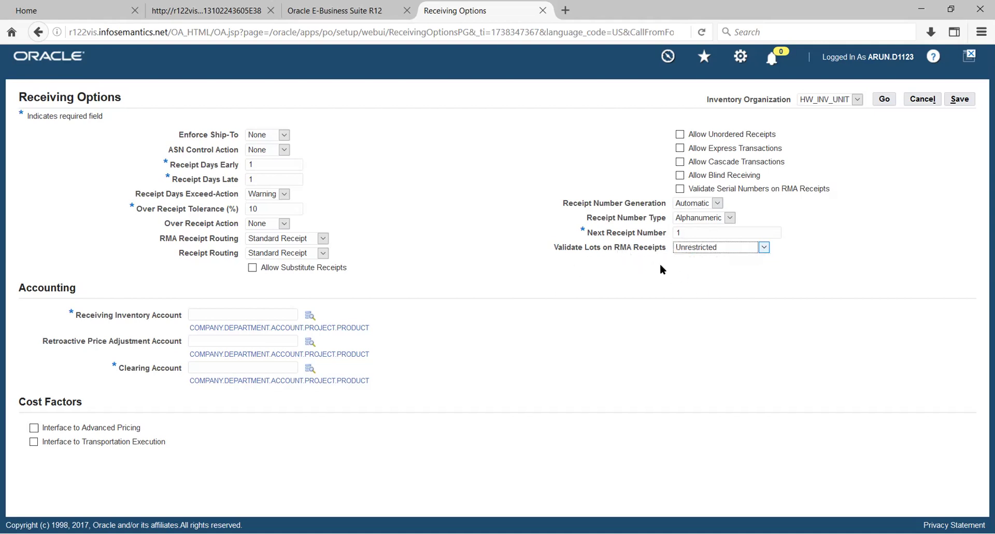
pyautogui.click(629, 272)
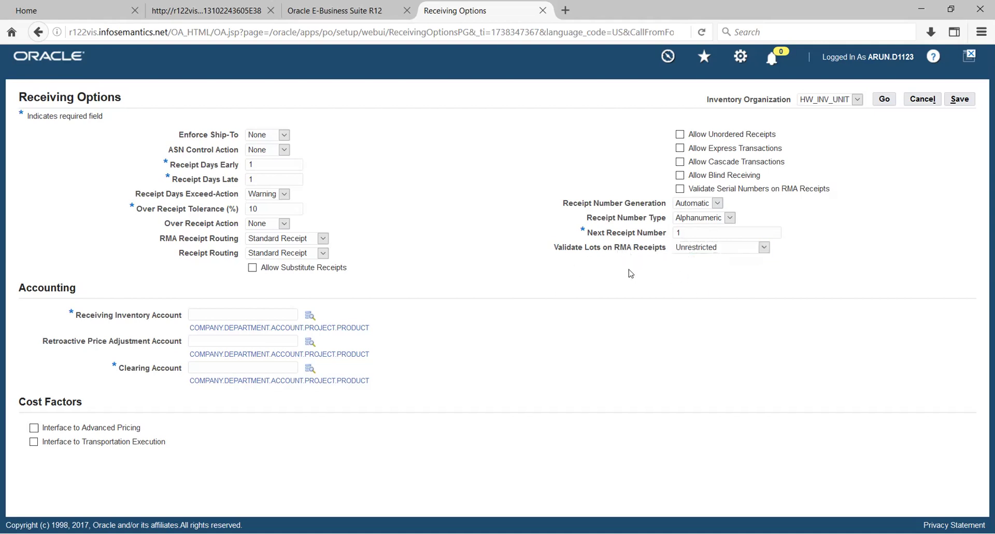
# Step: Open the account lookup for the Receiving Inventory Account
pyautogui.click(310, 318)
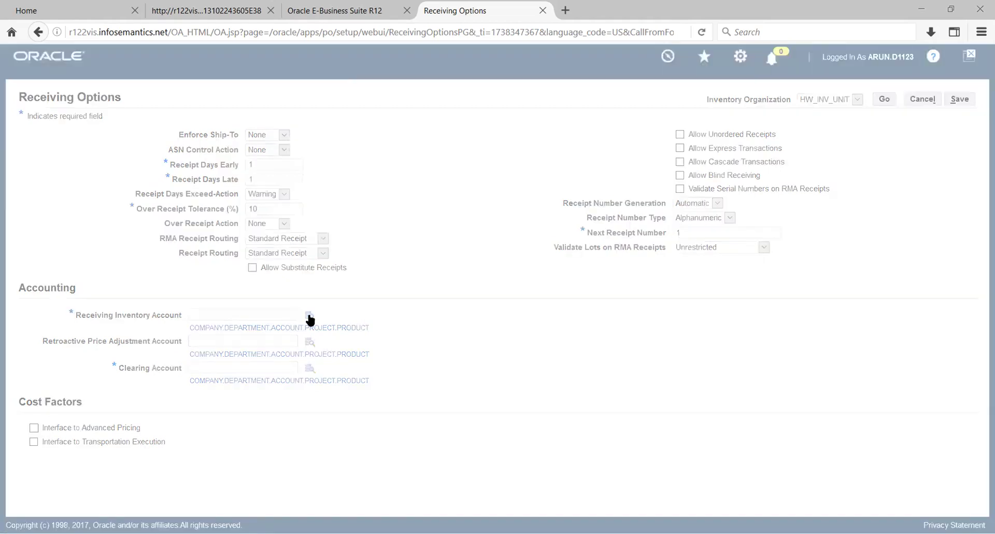